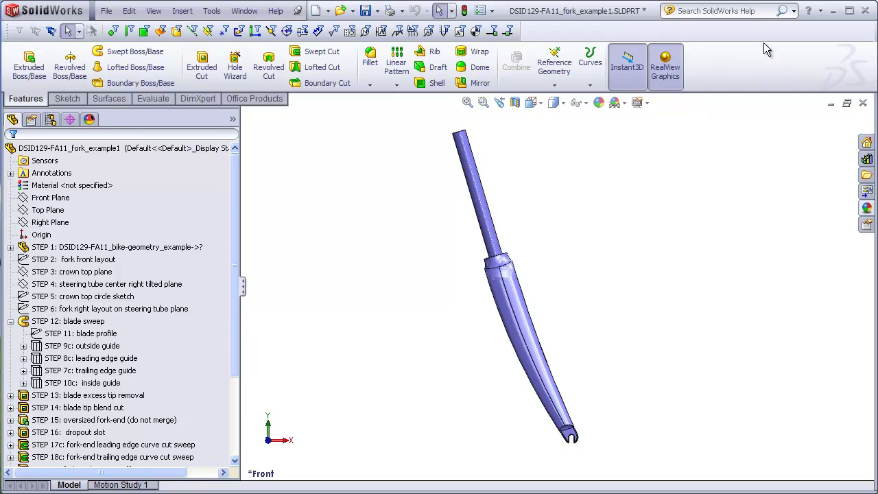
Roll the model back to the bare blade sweep, then forward to the trimmed blade tip
{"action": "scroll", "coordinate": [229, 411], "scroll_direction": "down", "scroll_amount": 3}
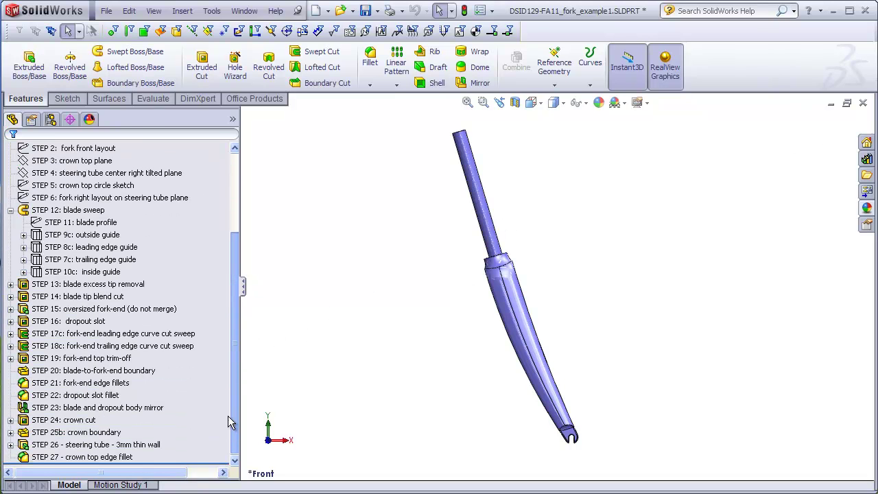
{"action": "left_click_drag", "start_coordinate": [215, 461], "coordinate": [216, 279]}
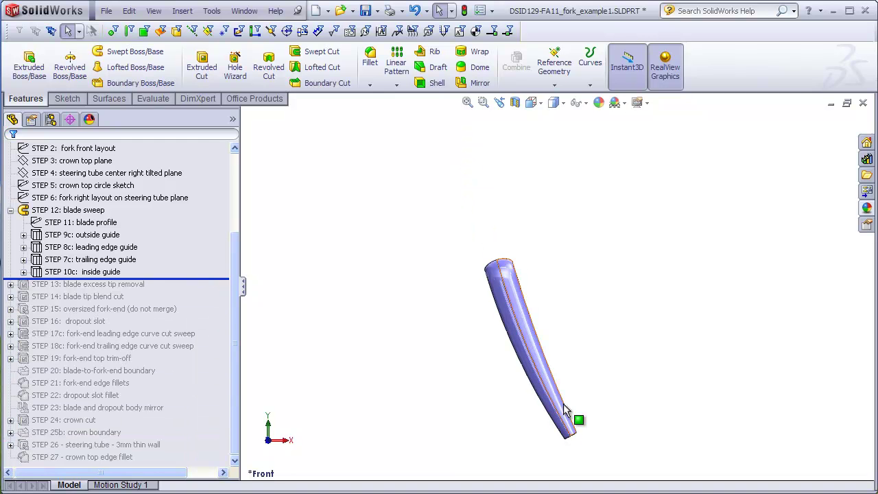
{"action": "middle_click_drag", "start_coordinate": [595, 400], "coordinate": [471, 382]}
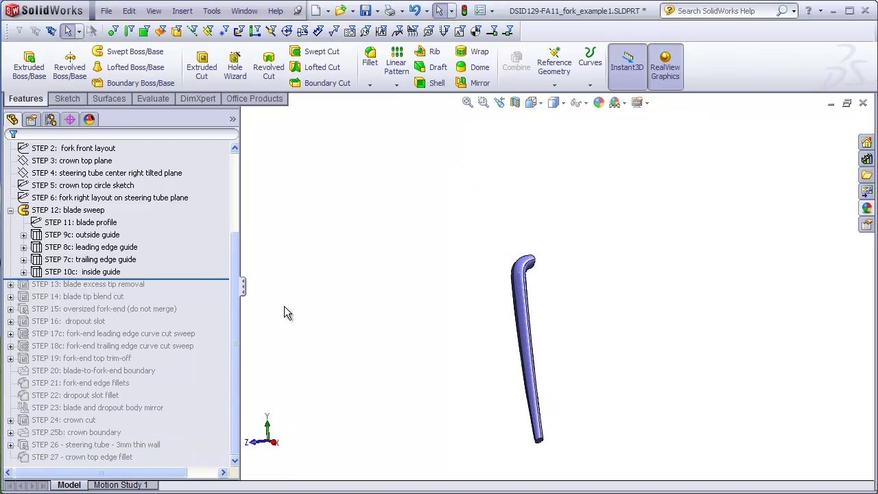
{"action": "scroll", "coordinate": [562, 424], "scroll_direction": "down", "scroll_amount": 4}
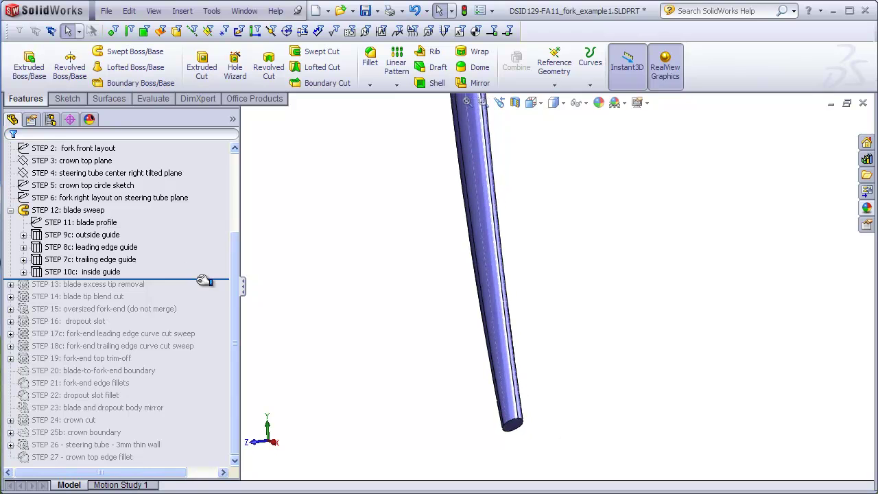
{"action": "left_click_drag", "start_coordinate": [203, 281], "coordinate": [203, 291]}
{"action": "middle_click_drag", "start_coordinate": [505, 417], "coordinate": [573, 379]}
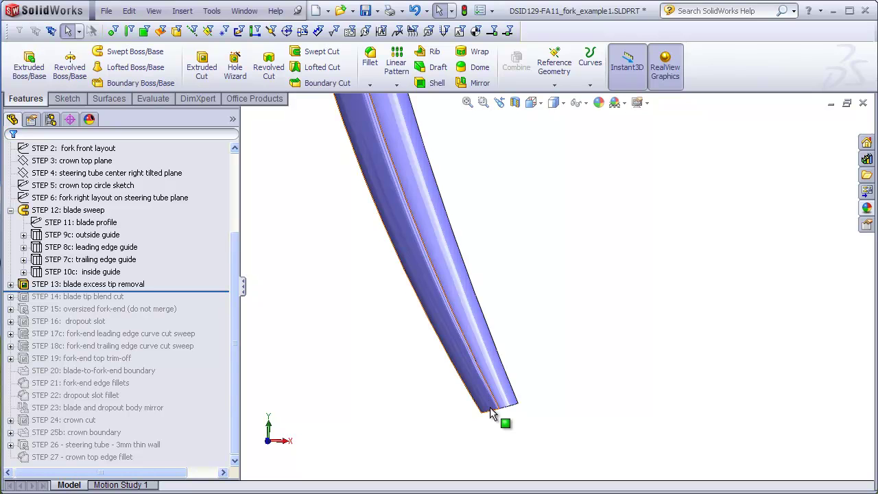
Roll forward through the tip blend cut, oversized fork-end, dropout slot and leading-edge curve cut
{"action": "left_click_drag", "start_coordinate": [219, 291], "coordinate": [219, 302]}
{"action": "middle_click_drag", "start_coordinate": [307, 371], "coordinate": [473, 439]}
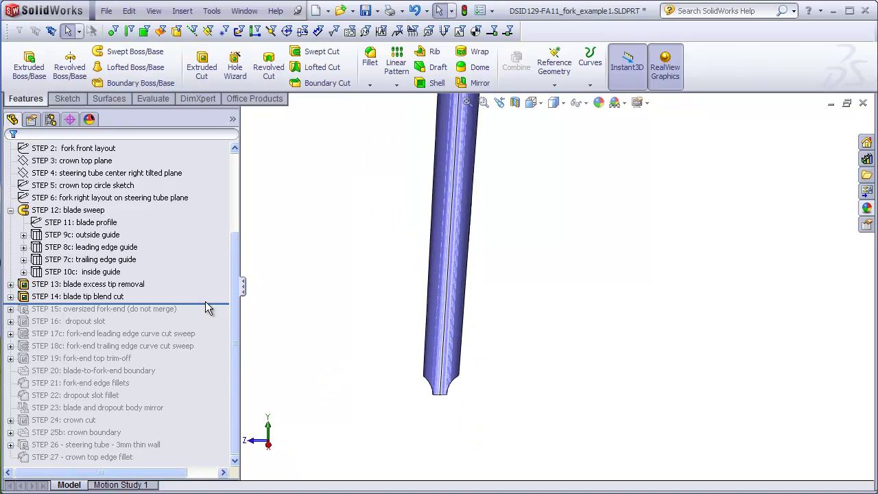
{"action": "mouse_move", "coordinate": [208, 308]}
{"action": "left_mouse_down"}
{"action": "mouse_move", "coordinate": [214, 303]}
{"action": "mouse_move", "coordinate": [214, 316]}
{"action": "left_mouse_up"}
{"action": "middle_click_drag", "start_coordinate": [500, 405], "coordinate": [494, 374]}
{"action": "scroll", "coordinate": [505, 332], "scroll_direction": "down", "scroll_amount": 2}
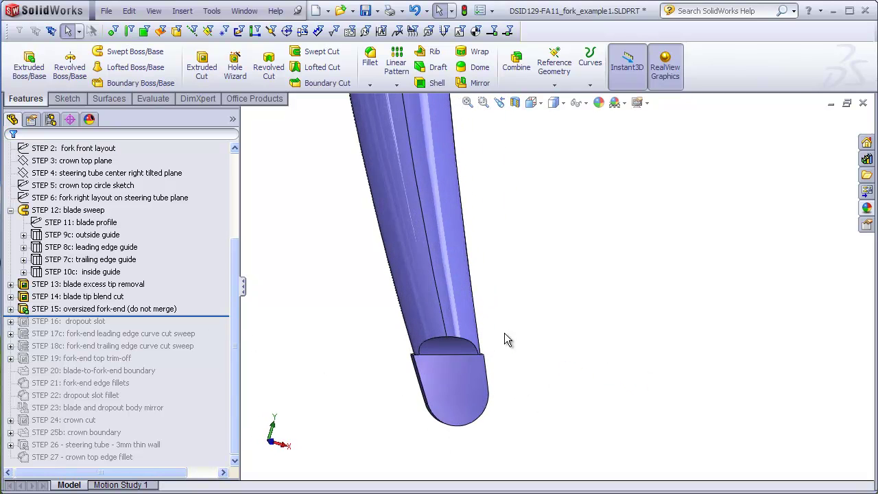
{"action": "middle_click_drag", "start_coordinate": [504, 339], "coordinate": [442, 420]}
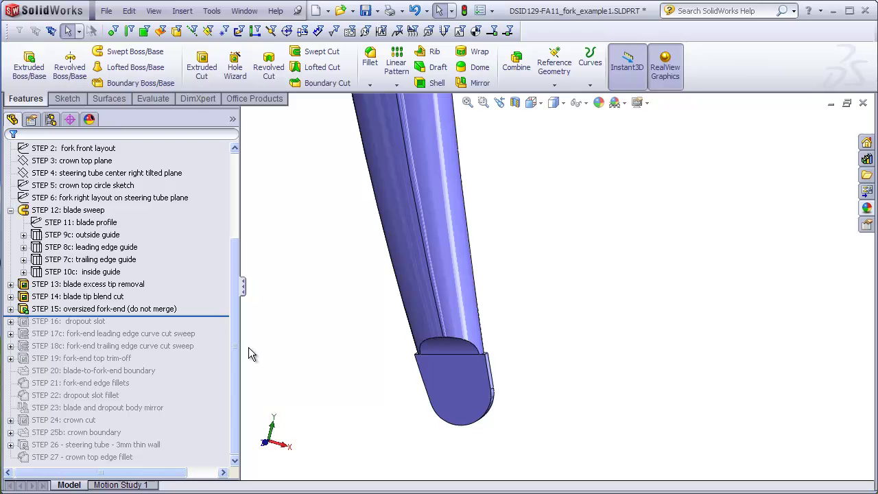
{"action": "left_click_drag", "start_coordinate": [214, 315], "coordinate": [227, 340]}
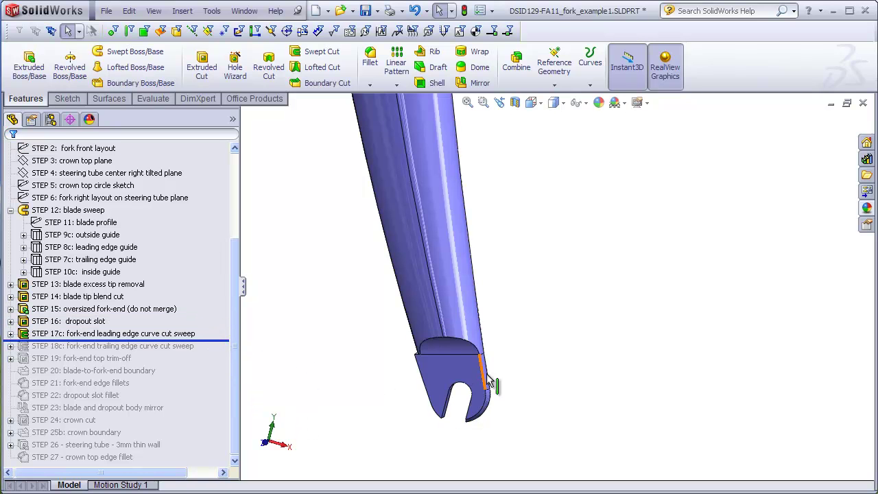
{"action": "middle_click_drag", "start_coordinate": [506, 368], "coordinate": [495, 389]}
View the dropout's slotted face straight on
{"action": "scroll", "coordinate": [499, 360], "scroll_direction": "down", "scroll_amount": 5}
{"action": "scroll", "coordinate": [480, 352], "scroll_direction": "up", "scroll_amount": 4}
{"action": "middle_click_drag", "start_coordinate": [446, 353], "coordinate": [466, 323]}
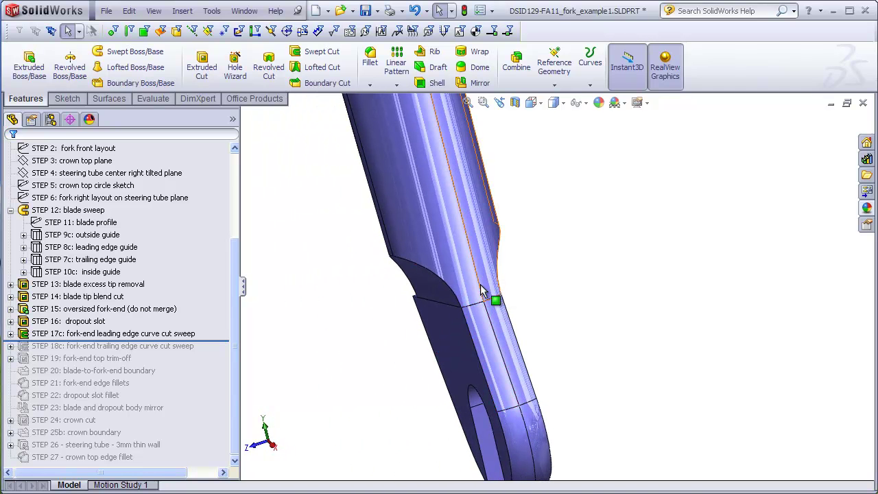
{"action": "scroll", "coordinate": [513, 323], "scroll_direction": "up", "scroll_amount": 2}
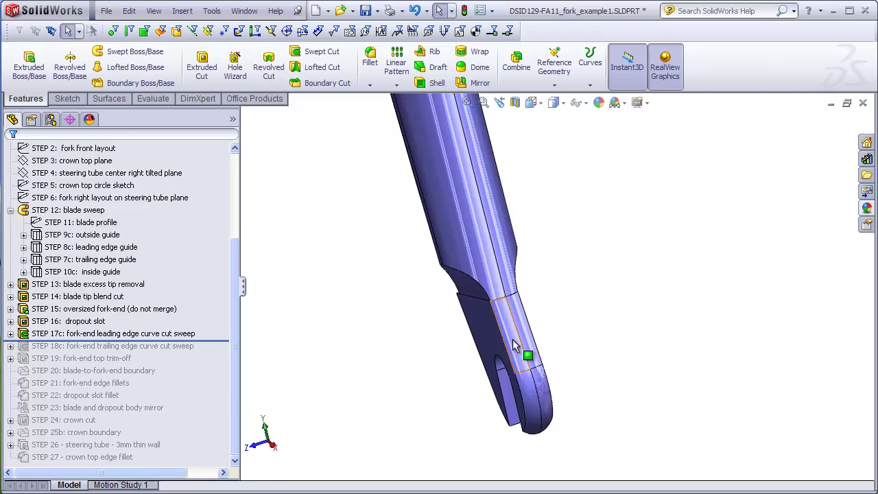
{"action": "left_click", "coordinate": [467, 392]}
{"action": "key", "text": "ctrl+8"}
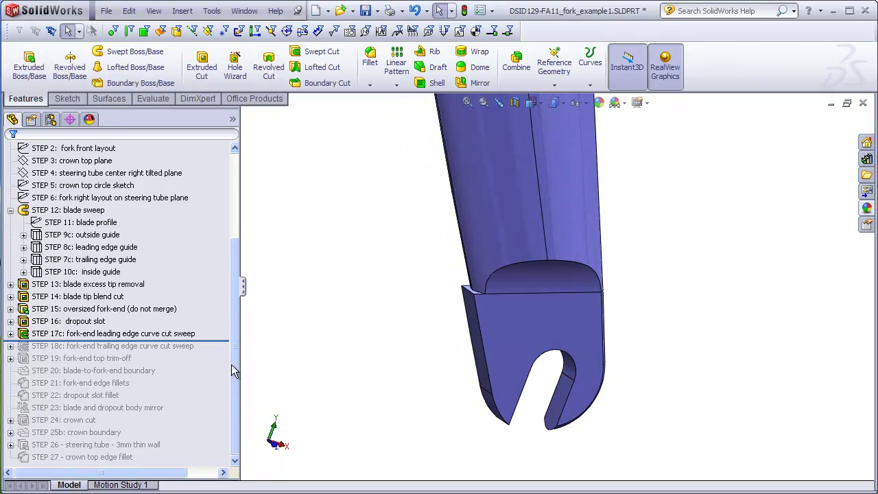
Roll forward through the trailing-edge curve cut, top trim-off and fork-end and slot fillets
{"action": "left_click", "coordinate": [216, 340]}
{"action": "left_click_drag", "start_coordinate": [216, 340], "coordinate": [216, 351]}
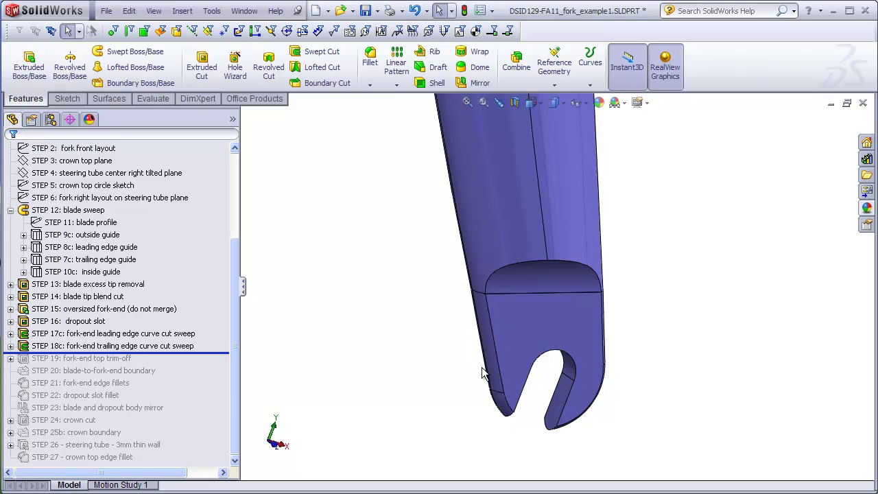
{"action": "left_click_drag", "start_coordinate": [210, 353], "coordinate": [226, 375]}
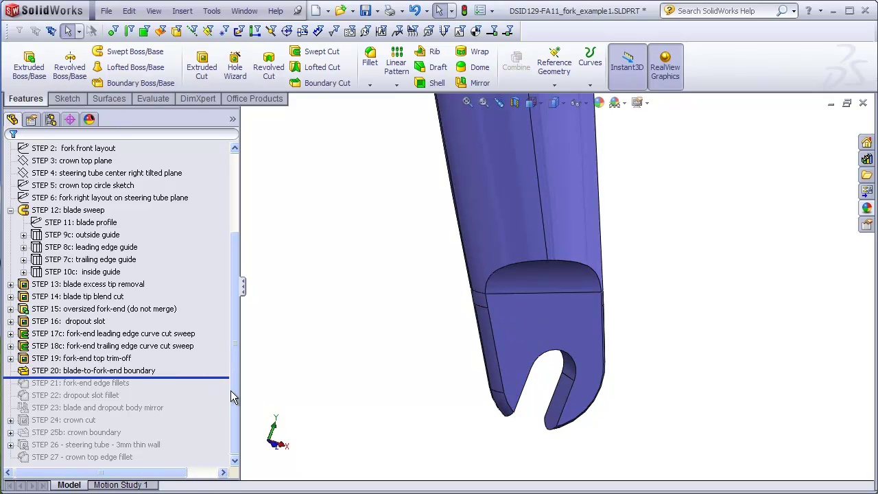
{"action": "left_click_drag", "start_coordinate": [213, 379], "coordinate": [198, 402]}
{"action": "middle_click_drag", "start_coordinate": [373, 384], "coordinate": [349, 378]}
{"action": "scroll", "coordinate": [617, 313], "scroll_direction": "up", "scroll_amount": 3}
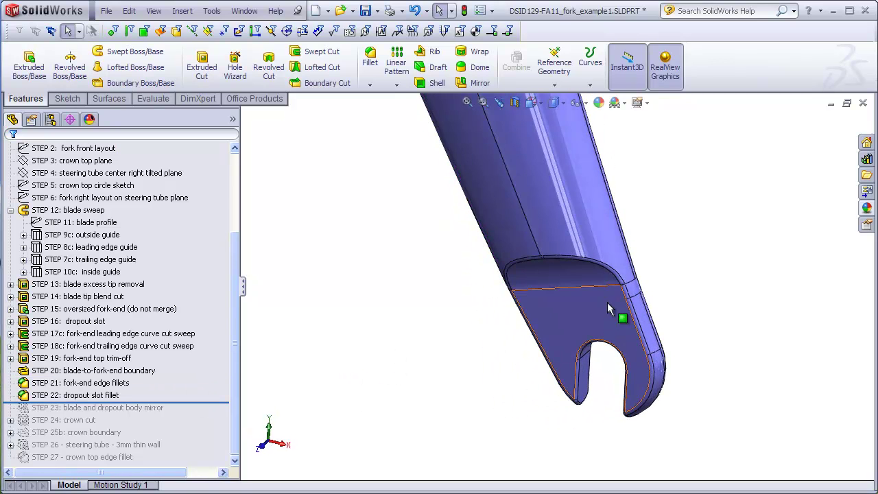
{"action": "scroll", "coordinate": [554, 175], "scroll_direction": "up", "scroll_amount": 5}
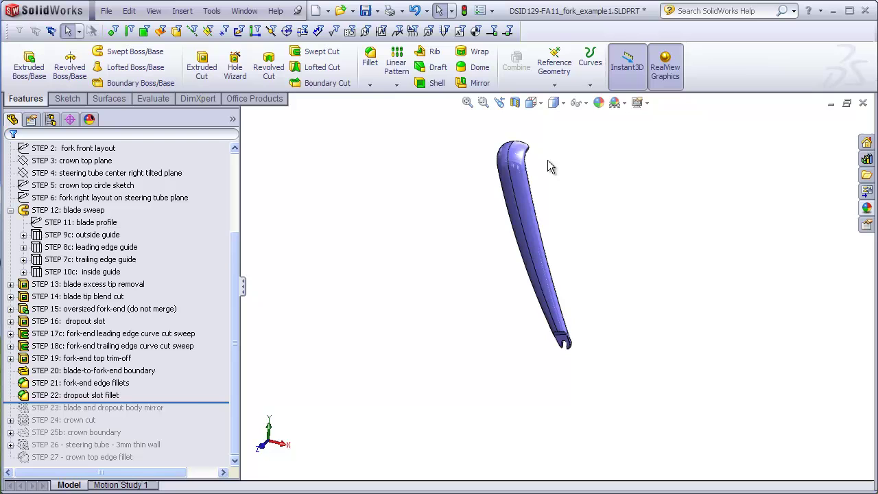
Restore the mirrored blade and dropout and the crown blend to a circular top
{"action": "left_click_drag", "start_coordinate": [193, 402], "coordinate": [212, 421]}
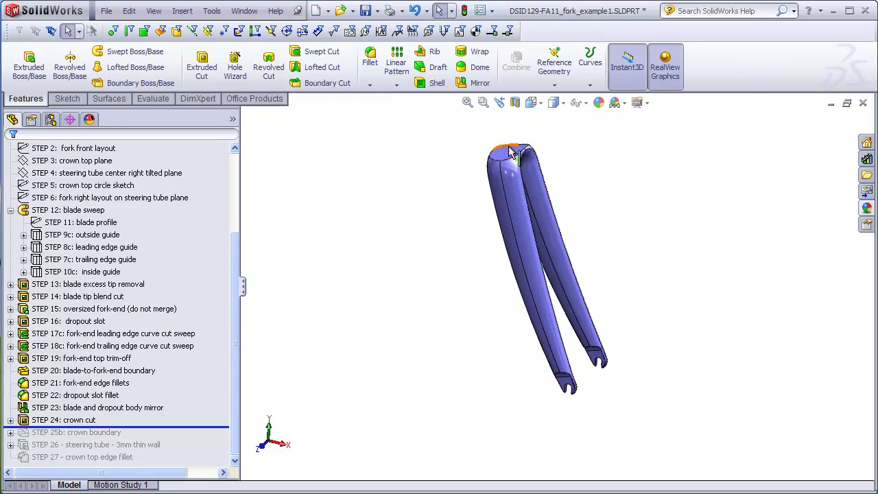
{"action": "left_click_drag", "start_coordinate": [216, 426], "coordinate": [217, 439]}
{"action": "scroll", "coordinate": [528, 134], "scroll_direction": "down", "scroll_amount": 5}
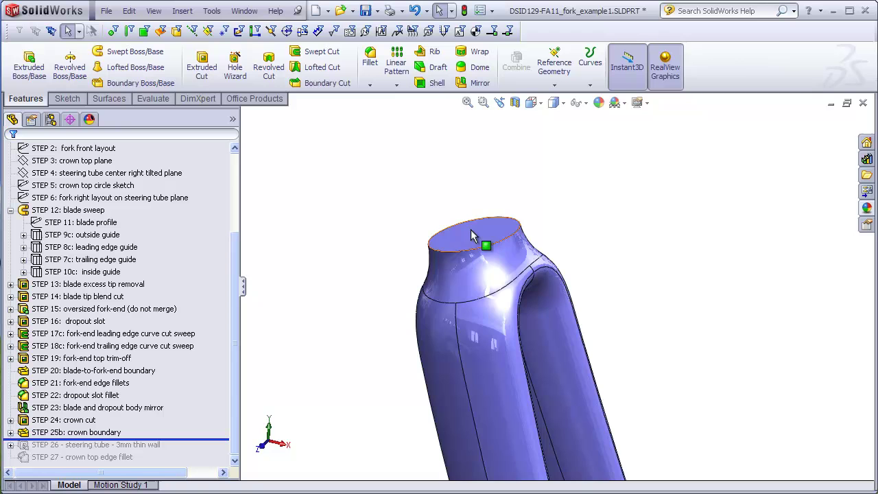
{"action": "middle_click_drag", "start_coordinate": [390, 332], "coordinate": [336, 314]}
{"action": "scroll", "coordinate": [494, 217], "scroll_direction": "up", "scroll_amount": 3}
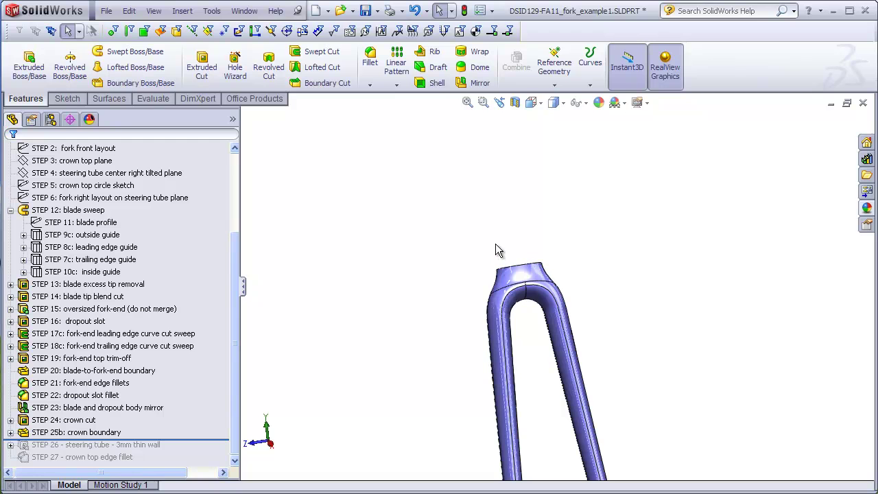
{"action": "middle_click_drag", "start_coordinate": [499, 232], "coordinate": [547, 226]}
{"action": "scroll", "coordinate": [581, 248], "scroll_direction": "up", "scroll_amount": 2}
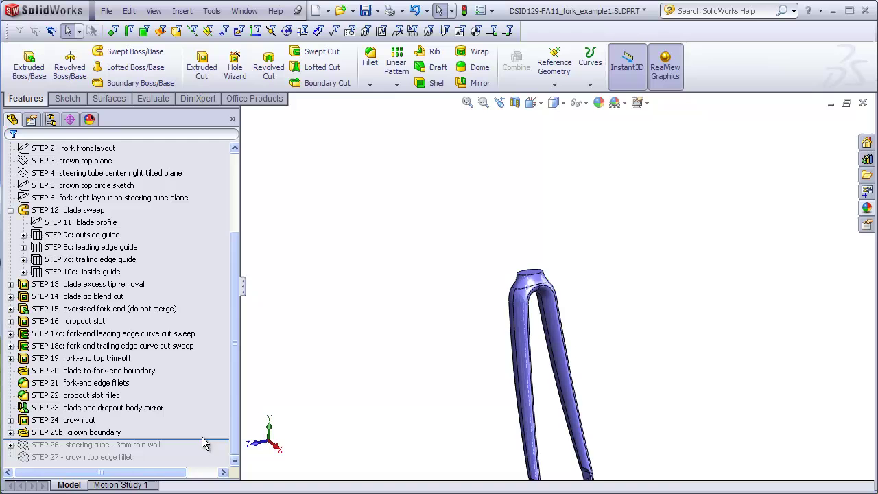
Restore the 3mm thin-wall steering tube and the crown top edge fillet
{"action": "left_click_drag", "start_coordinate": [209, 439], "coordinate": [219, 453]}
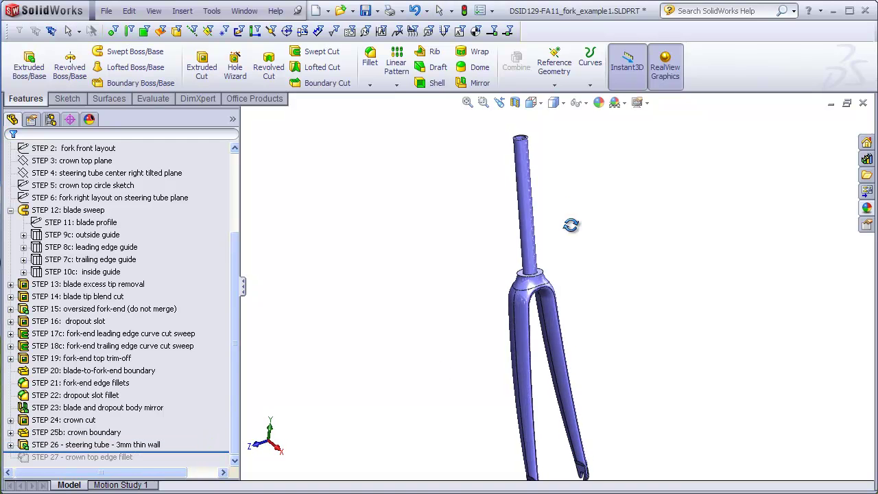
{"action": "middle_click_drag", "start_coordinate": [571, 245], "coordinate": [569, 308]}
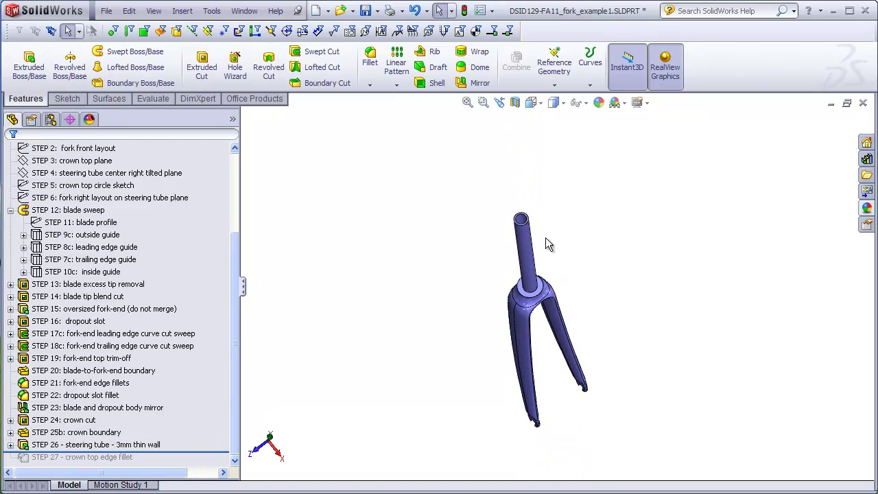
{"action": "scroll", "coordinate": [545, 238], "scroll_direction": "down", "scroll_amount": 3}
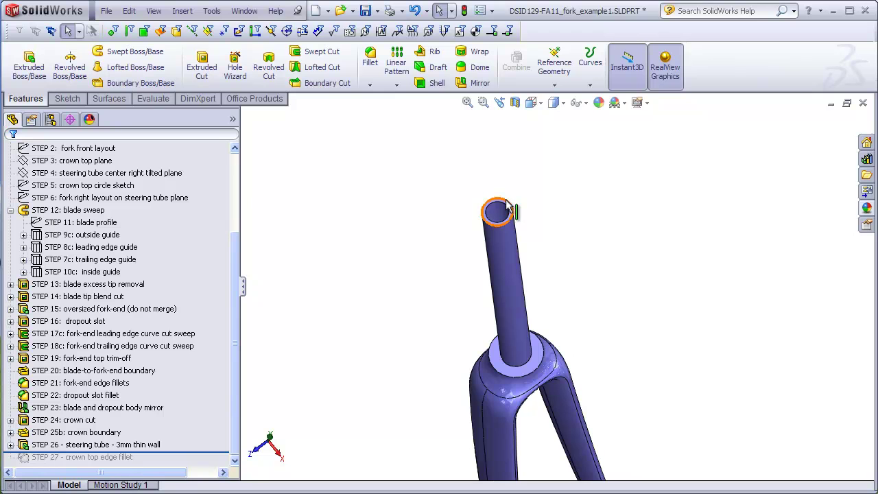
{"action": "middle_click_drag", "start_coordinate": [446, 302], "coordinate": [445, 215]}
{"action": "left_click_drag", "start_coordinate": [181, 451], "coordinate": [184, 463]}
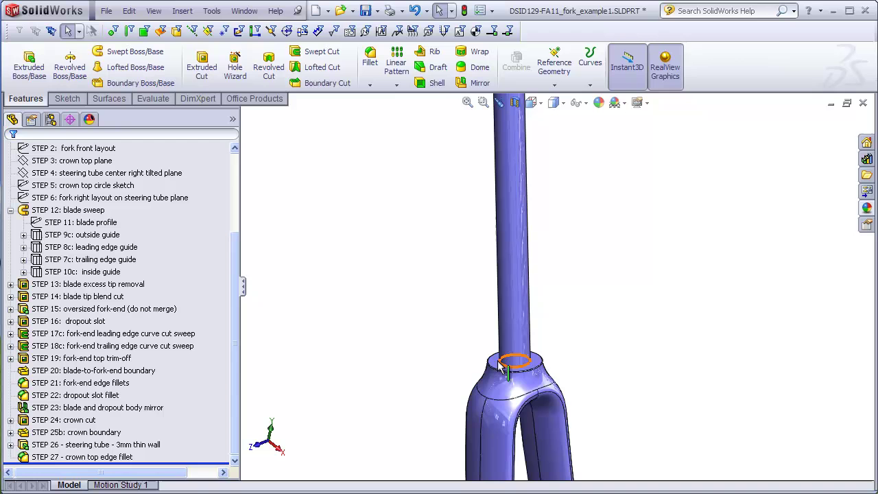
{"action": "scroll", "coordinate": [504, 374], "scroll_direction": "down", "scroll_amount": 5}
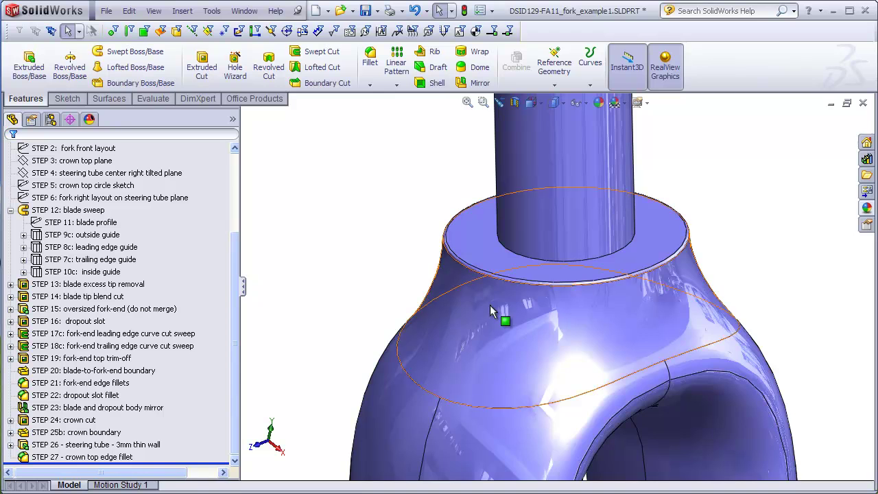
Roll the model back to STEP 13, the blade excess tip removal, and tilt the view
{"action": "scroll", "coordinate": [494, 309], "scroll_direction": "up", "scroll_amount": 8}
{"action": "scroll", "coordinate": [584, 357], "scroll_direction": "up", "scroll_amount": 3}
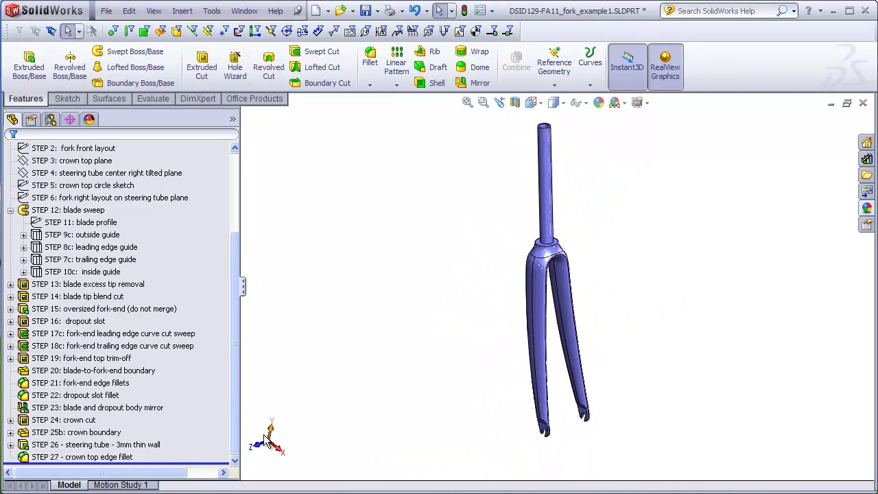
{"action": "left_click_drag", "start_coordinate": [223, 460], "coordinate": [216, 300]}
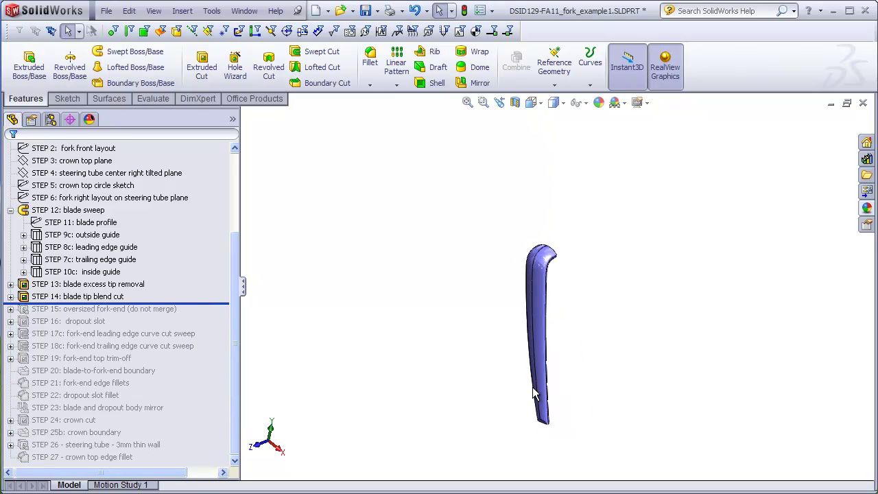
{"action": "scroll", "coordinate": [562, 406], "scroll_direction": "down", "scroll_amount": 5}
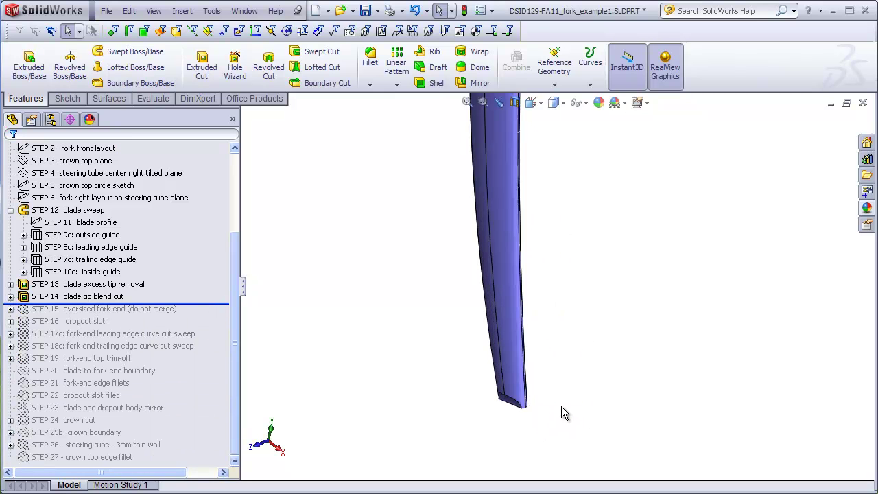
{"action": "left_click_drag", "start_coordinate": [224, 297], "coordinate": [224, 290]}
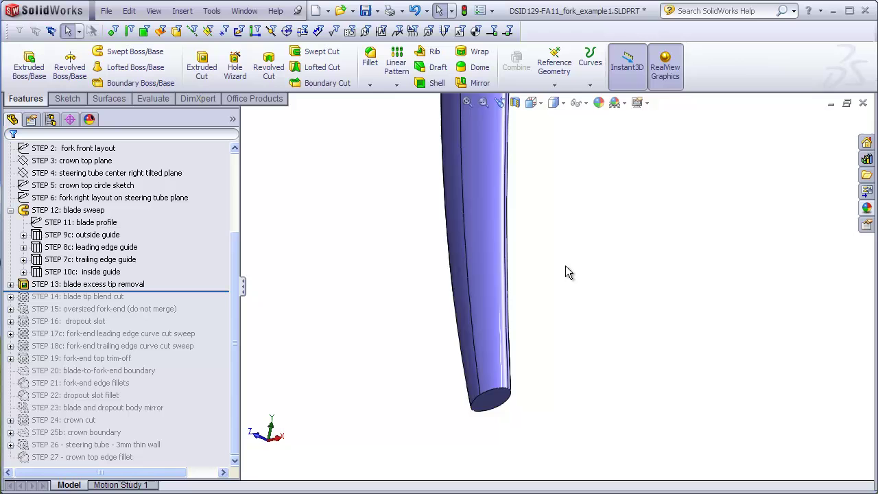
{"action": "scroll", "coordinate": [564, 247], "scroll_direction": "up", "scroll_amount": 4}
{"action": "middle_click_drag", "start_coordinate": [562, 228], "coordinate": [524, 298]}
{"action": "scroll", "coordinate": [516, 402], "scroll_direction": "down", "scroll_amount": 3}
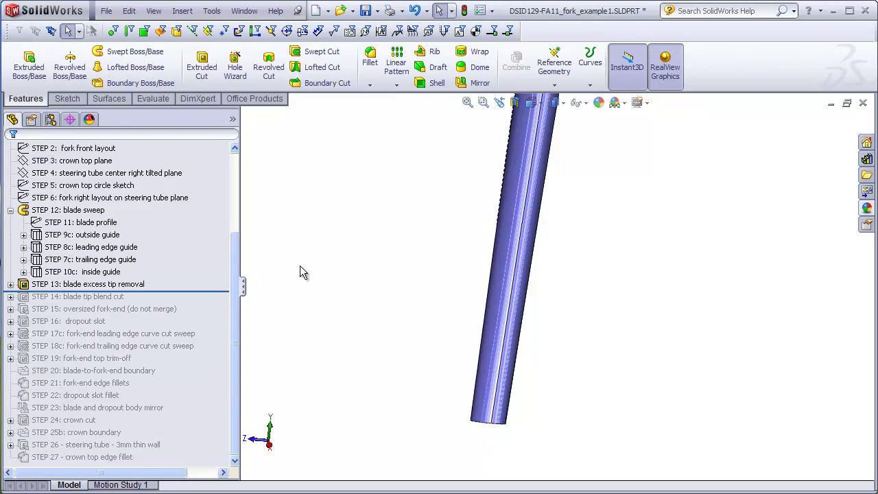
{"action": "right_click", "coordinate": [170, 197]}
{"action": "left_click", "coordinate": [179, 176]}
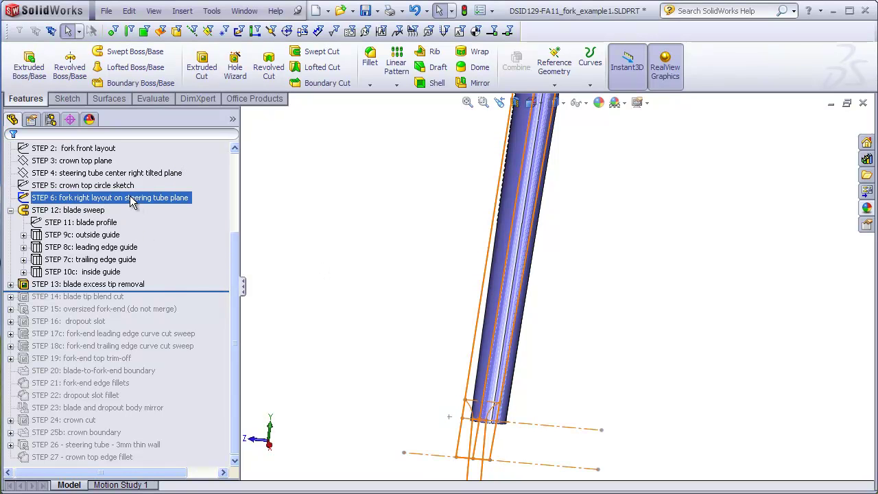
{"action": "scroll", "coordinate": [551, 328], "scroll_direction": "up", "scroll_amount": 1}
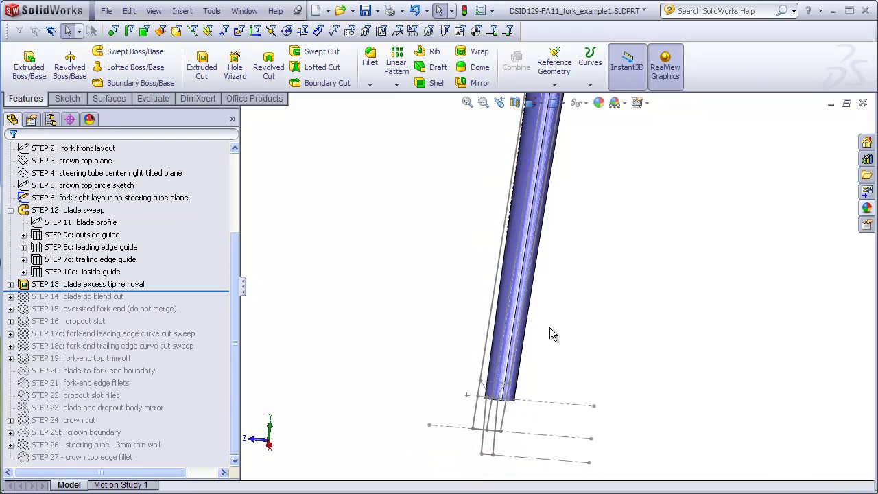
{"action": "scroll", "coordinate": [549, 327], "scroll_direction": "up", "scroll_amount": 1}
{"action": "middle_click_drag", "start_coordinate": [549, 327], "coordinate": [541, 353]}
{"action": "scroll", "coordinate": [539, 350], "scroll_direction": "down", "scroll_amount": 2}
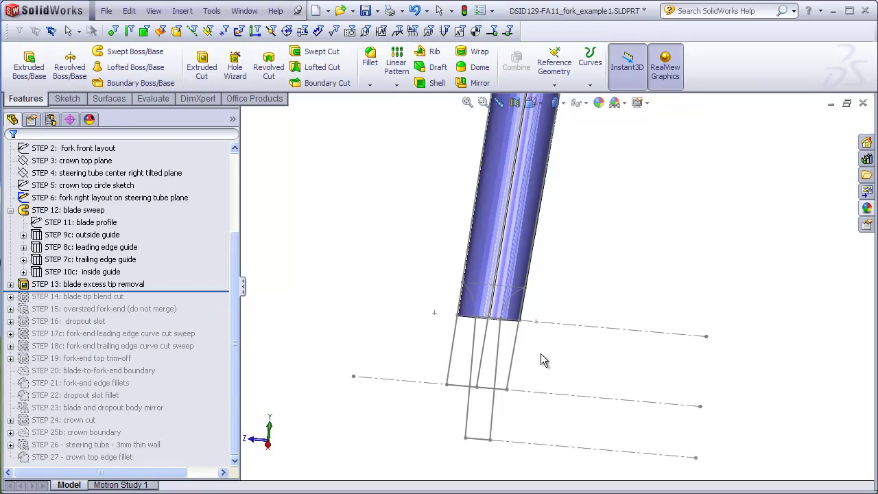
{"action": "right_click", "coordinate": [79, 198]}
{"action": "left_click", "coordinate": [90, 159]}
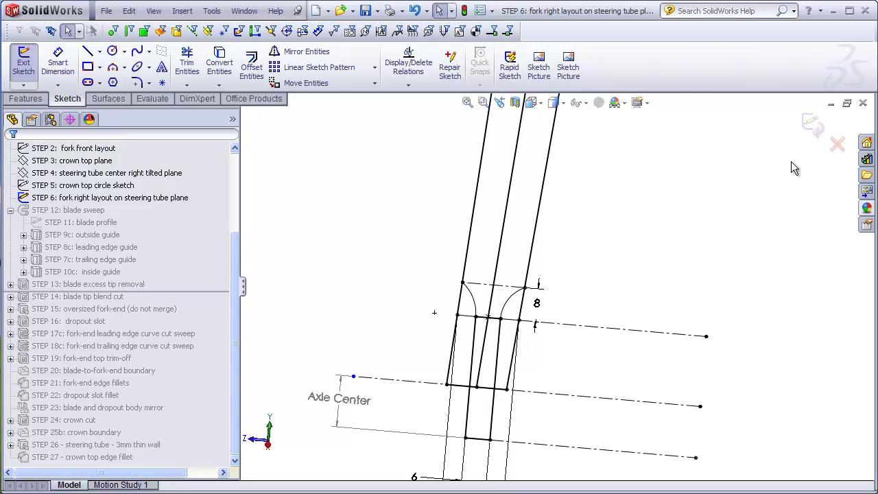
{"action": "left_click", "coordinate": [813, 125]}
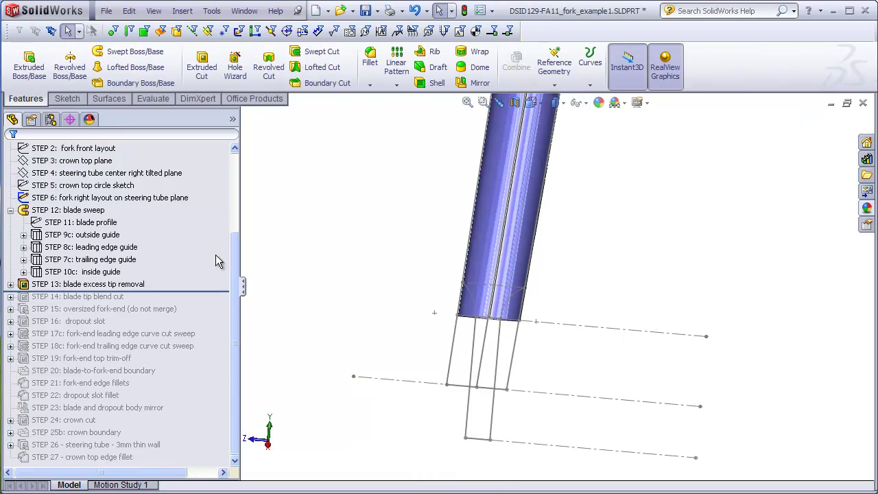
{"action": "scroll", "coordinate": [230, 244], "scroll_direction": "up", "scroll_amount": 1}
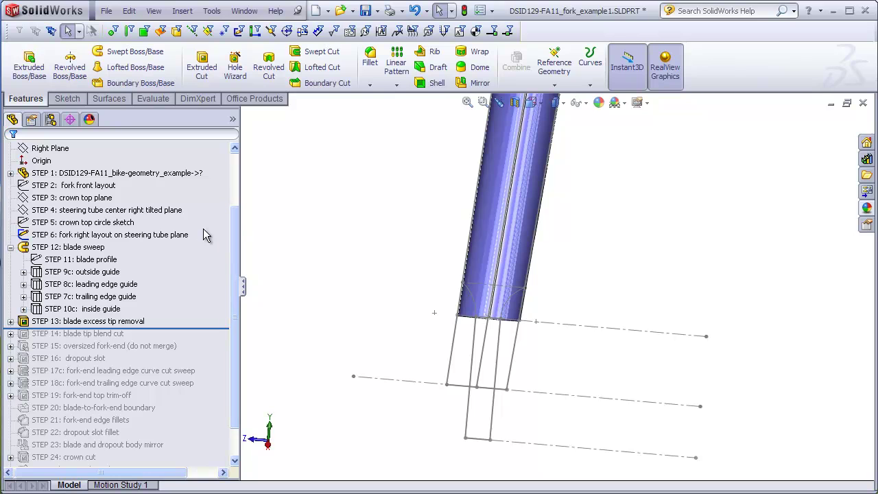
Start a sketch on the steering tube center tilted plane and convert both blade layout edges
{"action": "left_click", "coordinate": [145, 213]}
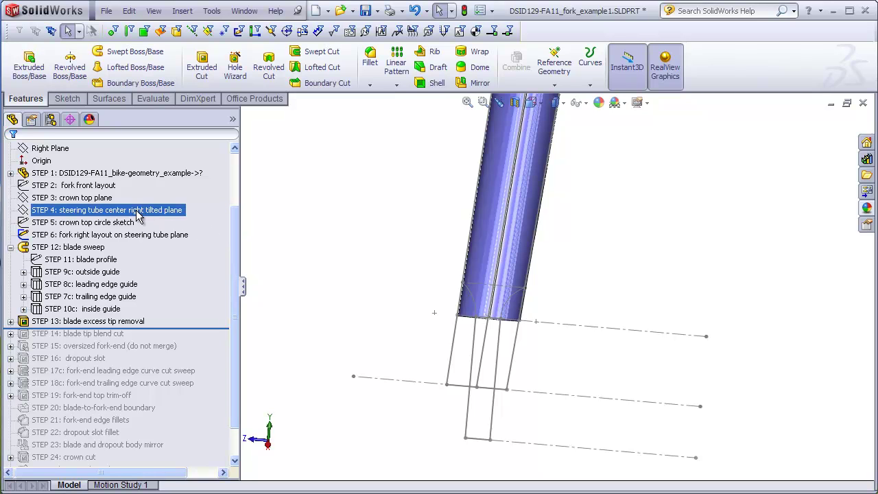
{"action": "left_click", "coordinate": [170, 211]}
{"action": "left_click", "coordinate": [68, 98]}
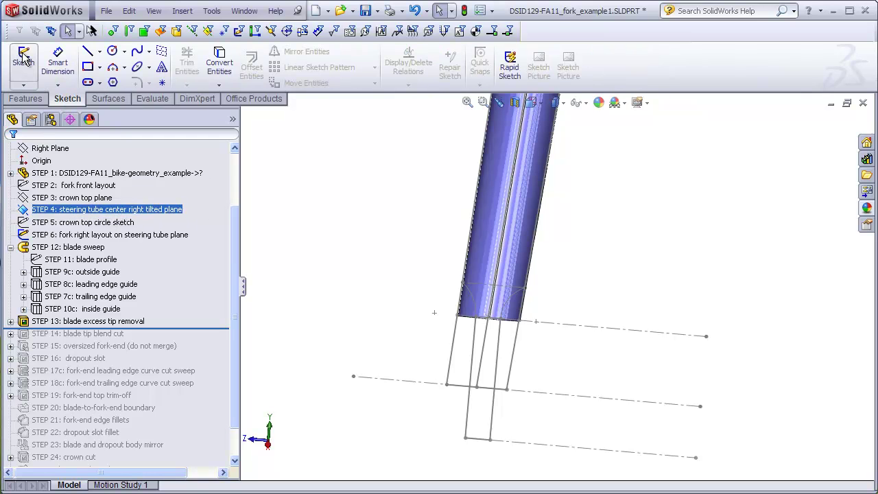
{"action": "left_click", "coordinate": [24, 63]}
{"action": "left_click", "coordinate": [511, 307]}
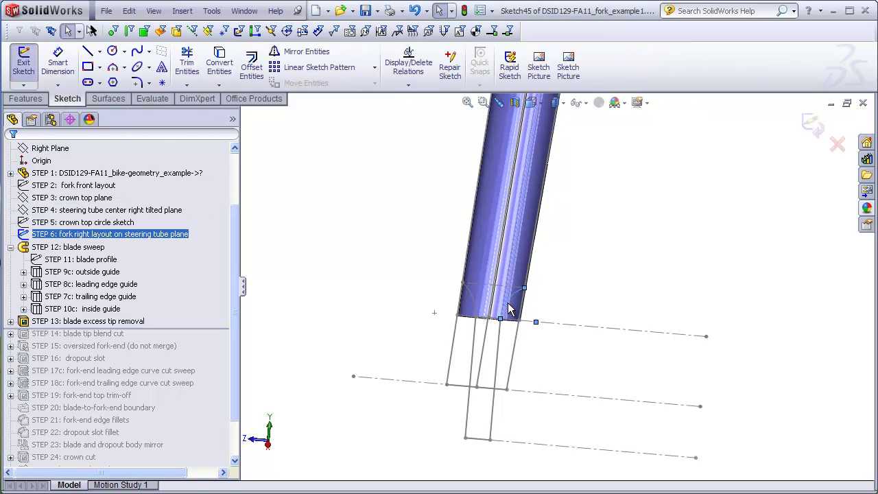
{"action": "left_click", "coordinate": [220, 63]}
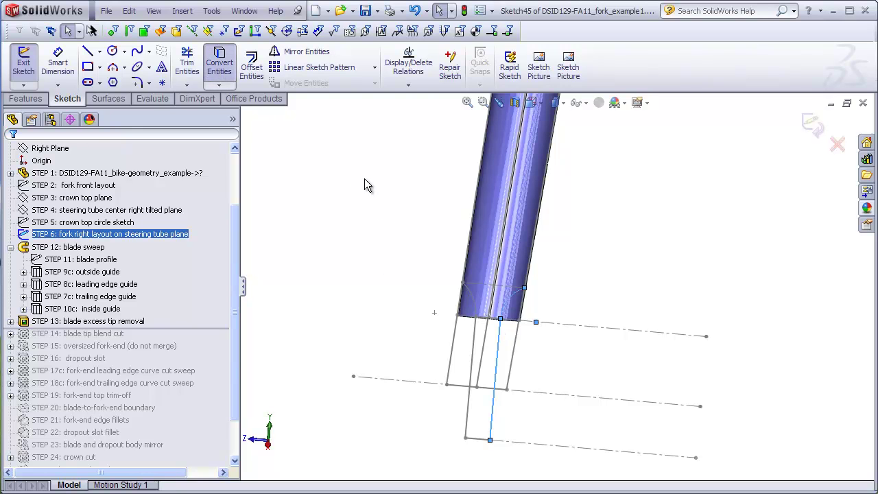
{"action": "left_click", "coordinate": [473, 343]}
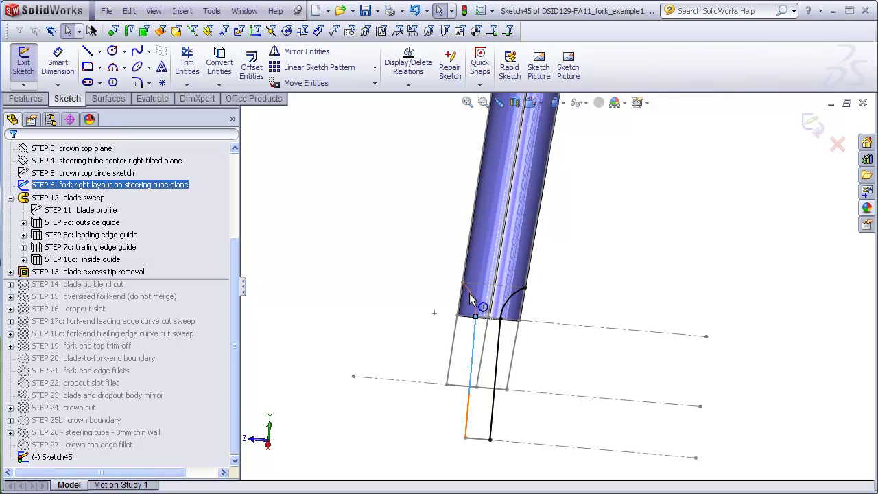
{"action": "left_click", "coordinate": [220, 63]}
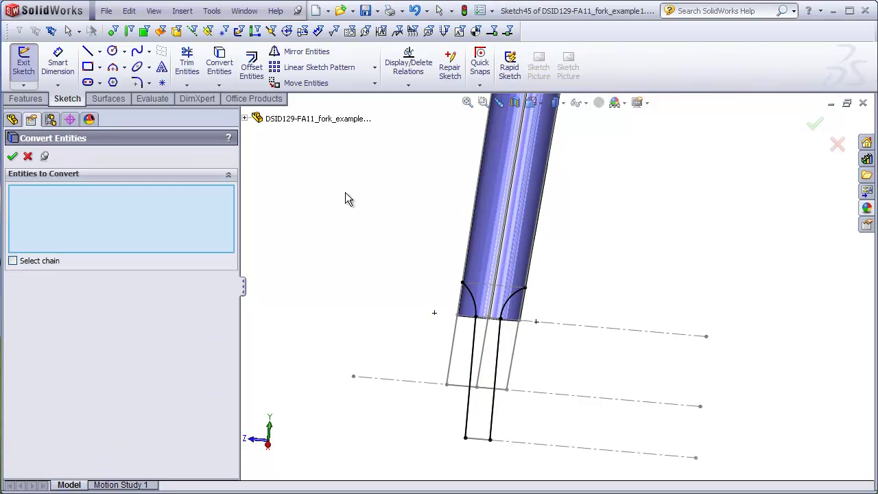
{"action": "left_click", "coordinate": [12, 157]}
{"action": "scroll", "coordinate": [566, 329], "scroll_direction": "down", "scroll_amount": 2}
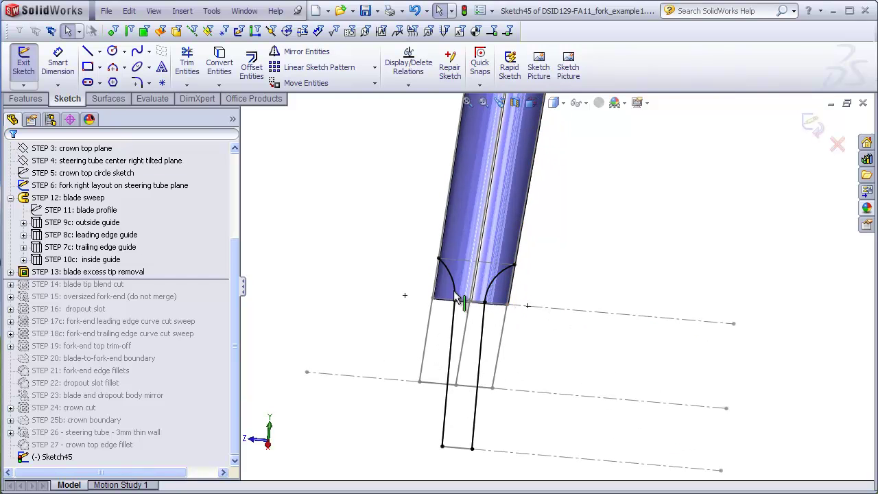
Draw lines closing a right and a left box outline around the blade tip
{"action": "left_click", "coordinate": [88, 51]}
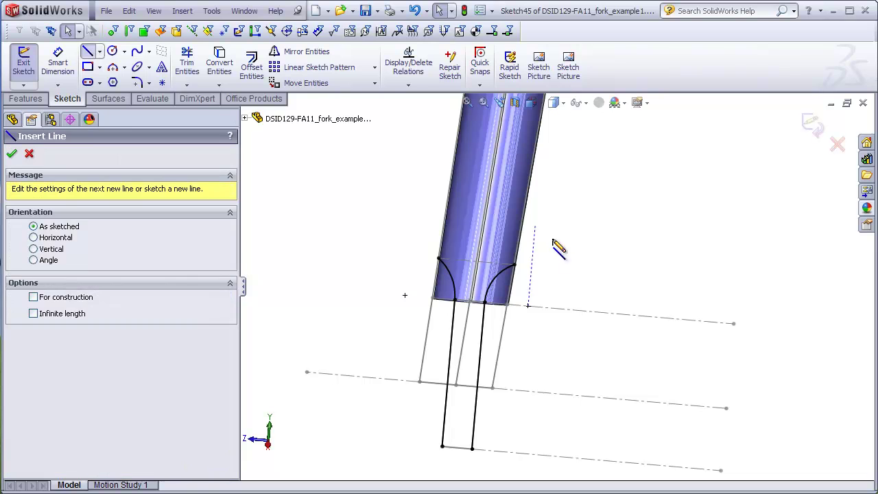
{"action": "left_click", "coordinate": [583, 270]}
{"action": "left_click", "coordinate": [566, 457]}
{"action": "left_click", "coordinate": [472, 449]}
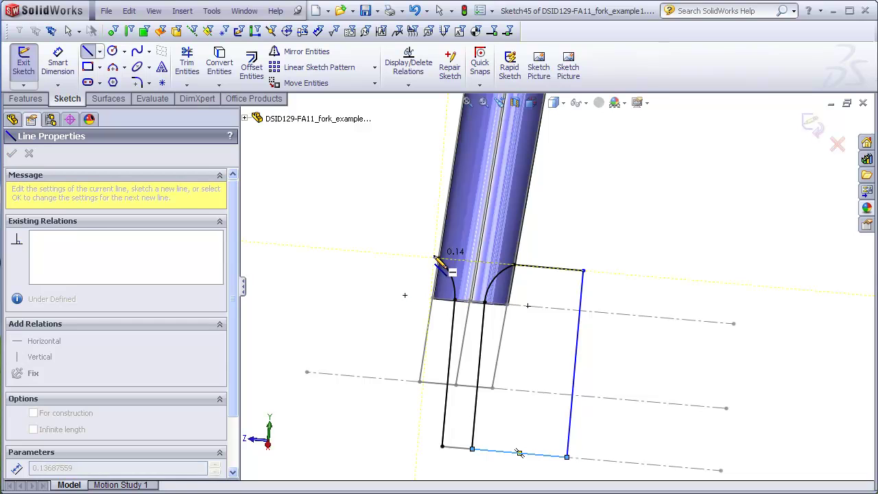
{"action": "left_click", "coordinate": [349, 251]}
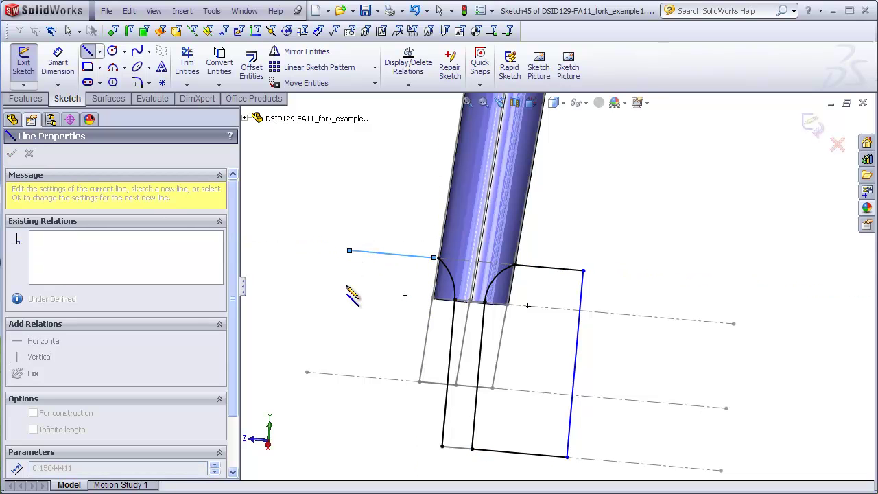
{"action": "left_click", "coordinate": [333, 437]}
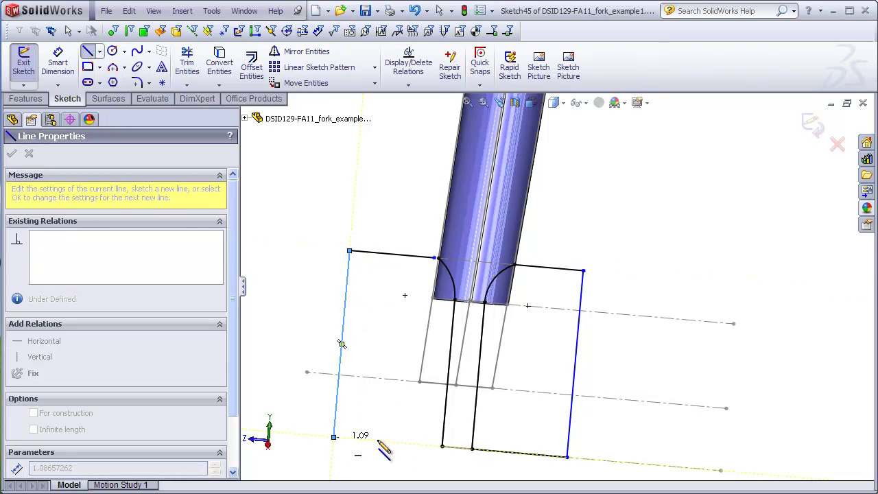
{"action": "left_click", "coordinate": [442, 448]}
{"action": "key", "text": "Escape"}
{"action": "left_click", "coordinate": [415, 257]}
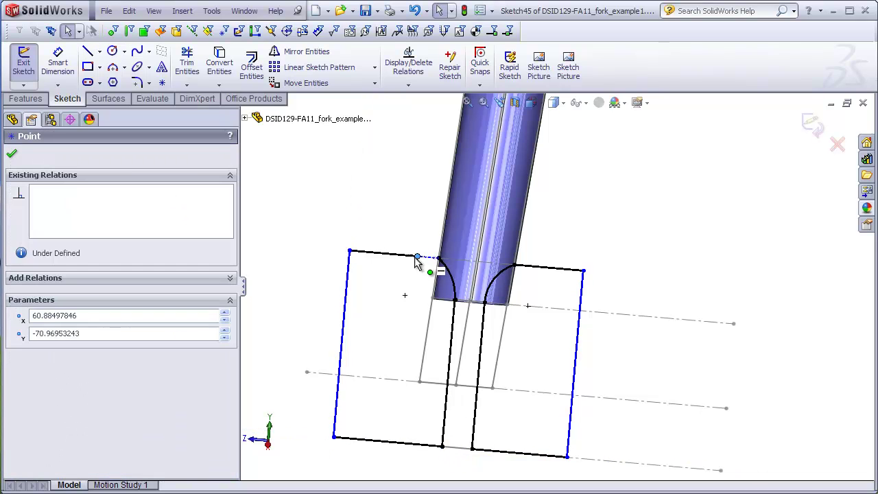
{"action": "key", "text": "Escape"}
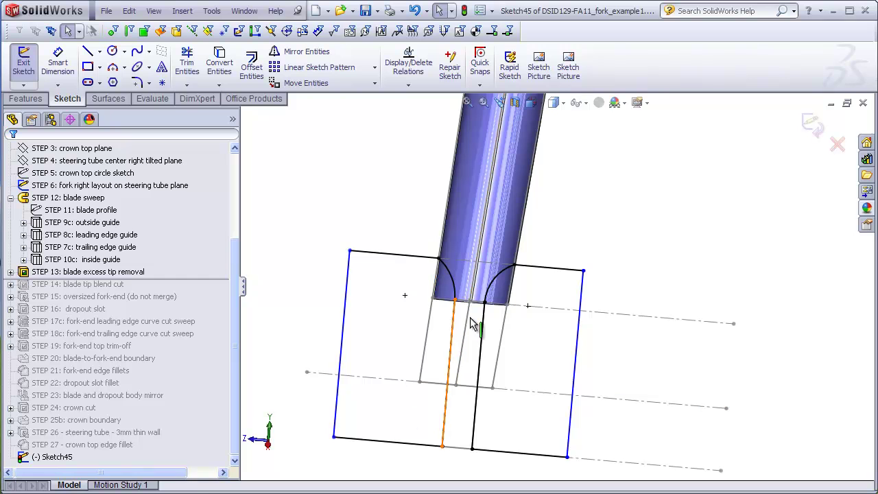
{"action": "scroll", "coordinate": [526, 334], "scroll_direction": "up", "scroll_amount": 3}
{"action": "mouse_move", "coordinate": [526, 333]}
{"action": "middle_mouse_down"}
{"action": "mouse_move", "coordinate": [578, 337]}
{"action": "mouse_move", "coordinate": [532, 337]}
{"action": "middle_mouse_up"}
Cut-extrude Sketch45 Through All to square off the blade tip, then inspect the cut end
{"action": "left_click", "coordinate": [26, 99]}
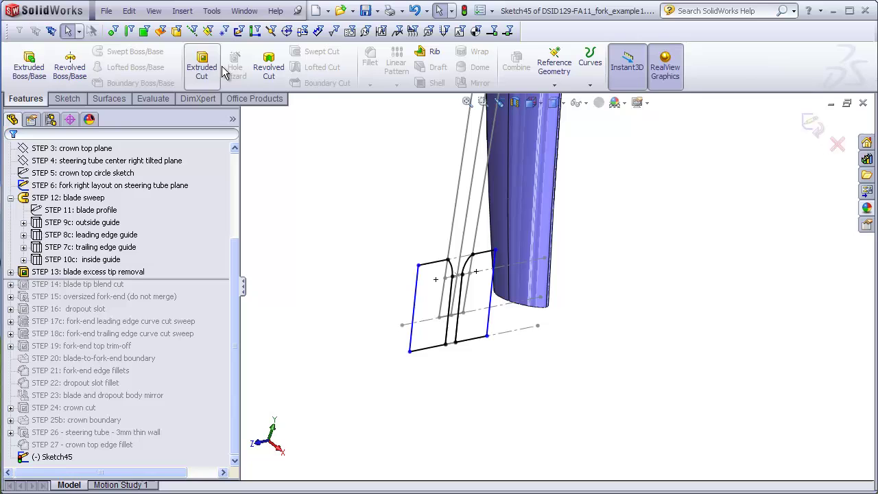
{"action": "left_click", "coordinate": [202, 66]}
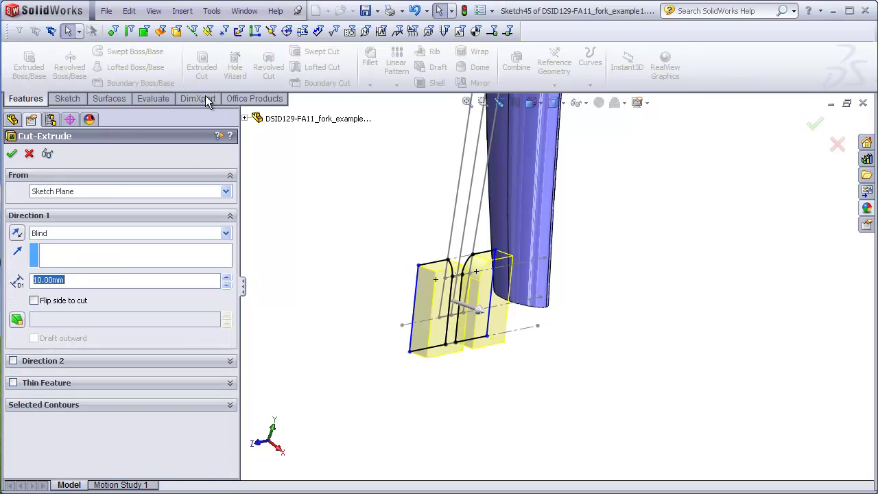
{"action": "left_click", "coordinate": [227, 233]}
{"action": "left_click", "coordinate": [90, 254]}
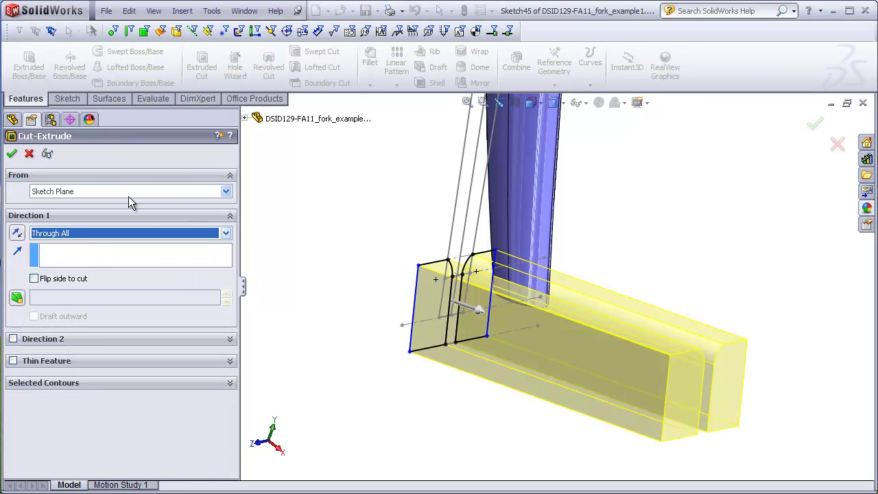
{"action": "left_click", "coordinate": [11, 153]}
{"action": "left_click", "coordinate": [423, 321]}
{"action": "middle_click_drag", "start_coordinate": [423, 320], "coordinate": [490, 260]}
{"action": "middle_click_drag", "start_coordinate": [549, 303], "coordinate": [599, 313]}
{"action": "mouse_move", "coordinate": [649, 277]}
{"action": "middle_mouse_down"}
{"action": "mouse_move", "coordinate": [643, 297]}
{"action": "mouse_move", "coordinate": [651, 298]}
{"action": "mouse_move", "coordinate": [638, 292]}
{"action": "middle_mouse_up"}
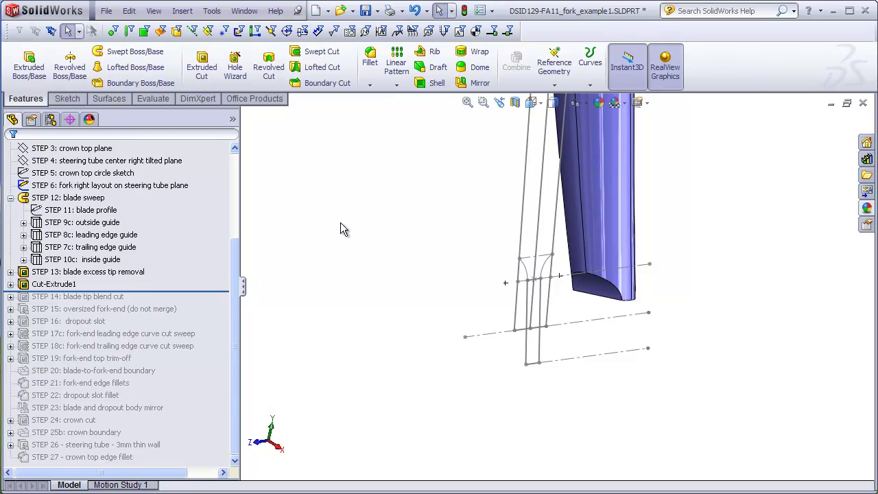
Preview the oversized fork-end by rolling forward, then roll back to hide it again
{"action": "left_click", "coordinate": [81, 296]}
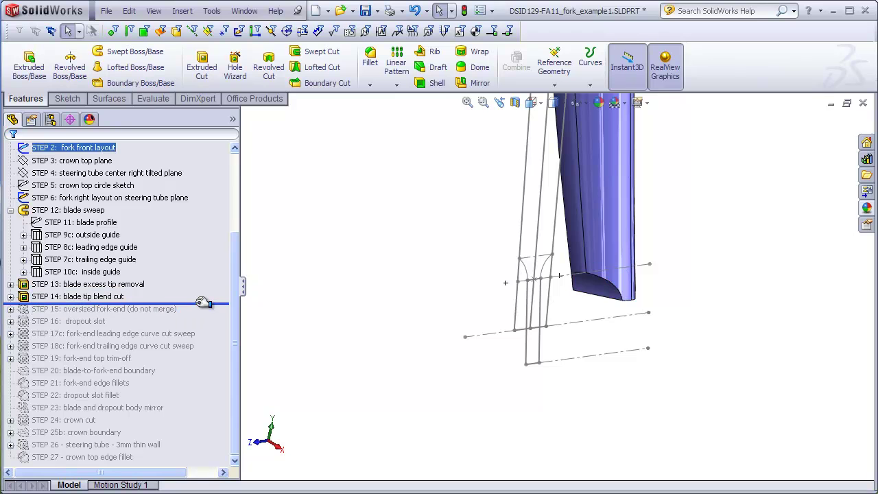
{"action": "left_click_drag", "start_coordinate": [201, 303], "coordinate": [206, 316]}
{"action": "middle_click_drag", "start_coordinate": [370, 312], "coordinate": [412, 305]}
{"action": "scroll", "coordinate": [679, 305], "scroll_direction": "down", "scroll_amount": 3}
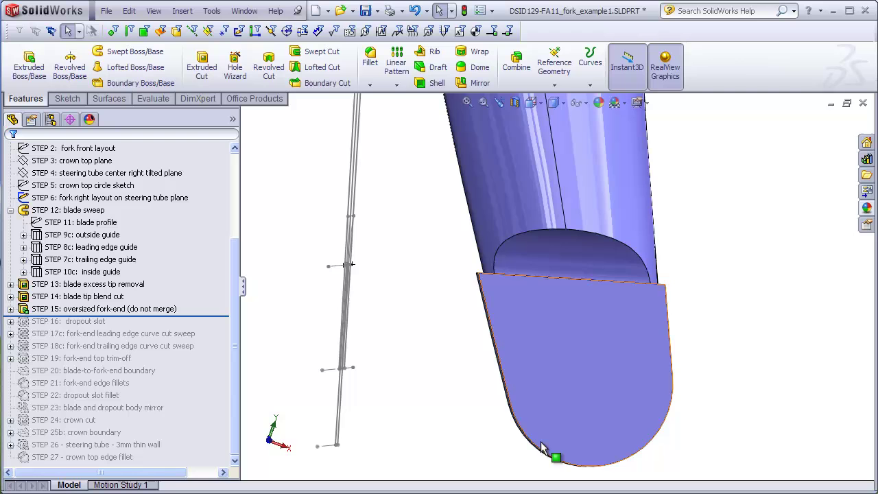
{"action": "middle_click_drag", "start_coordinate": [481, 334], "coordinate": [476, 329]}
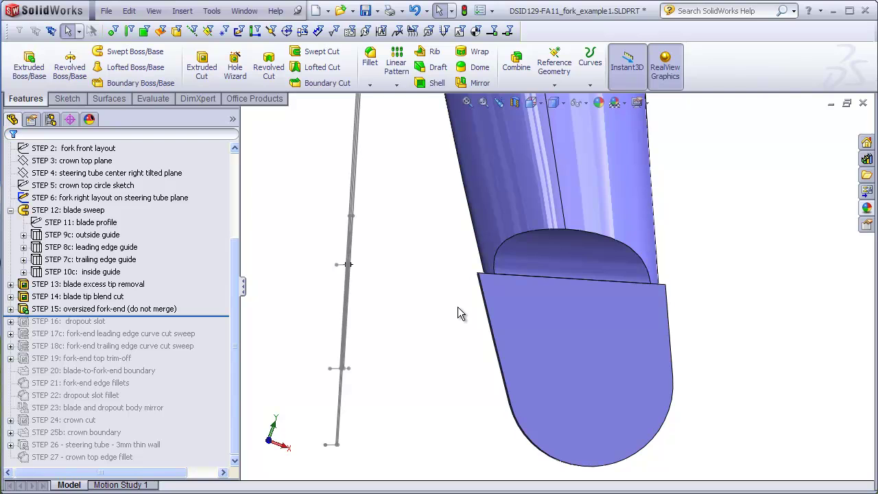
{"action": "middle_click_drag", "start_coordinate": [458, 308], "coordinate": [457, 312]}
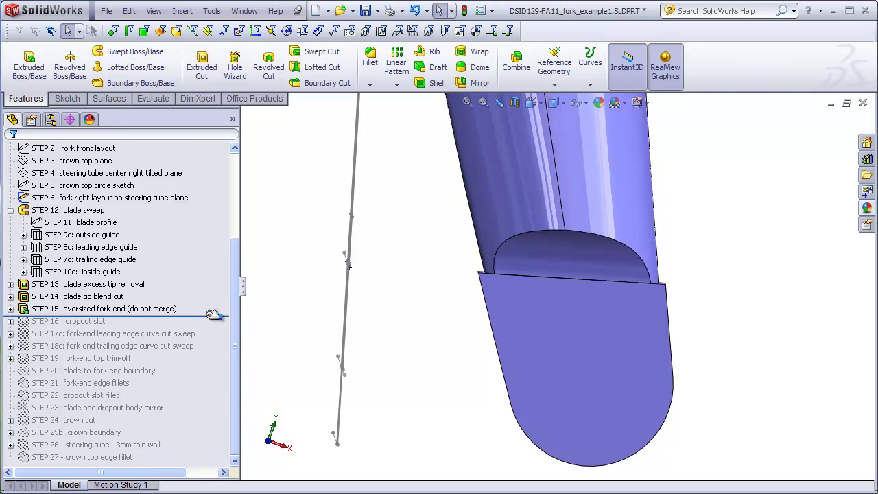
{"action": "left_click_drag", "start_coordinate": [208, 315], "coordinate": [210, 303]}
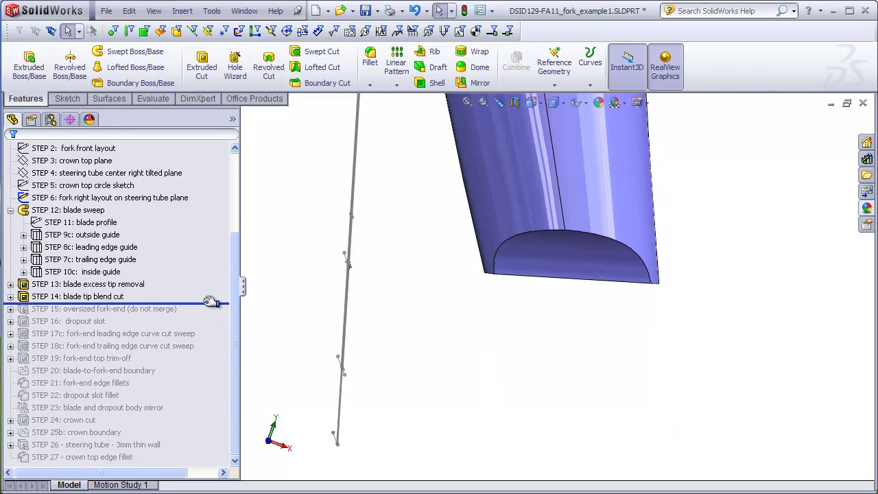
Show the fork front layout sketch and start a new sketch on the STEP 1 fork dropout plane
{"action": "right_click", "coordinate": [106, 148]}
{"action": "left_click", "coordinate": [113, 124]}
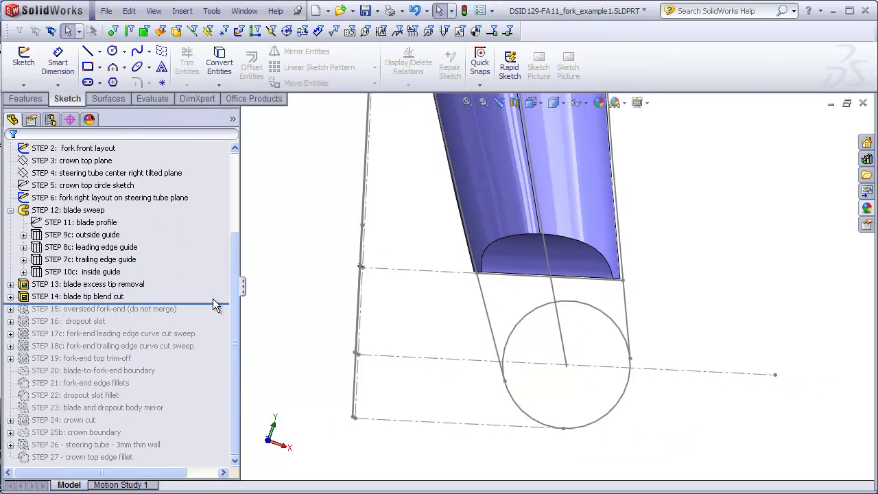
{"action": "left_click_drag", "start_coordinate": [236, 261], "coordinate": [236, 181]}
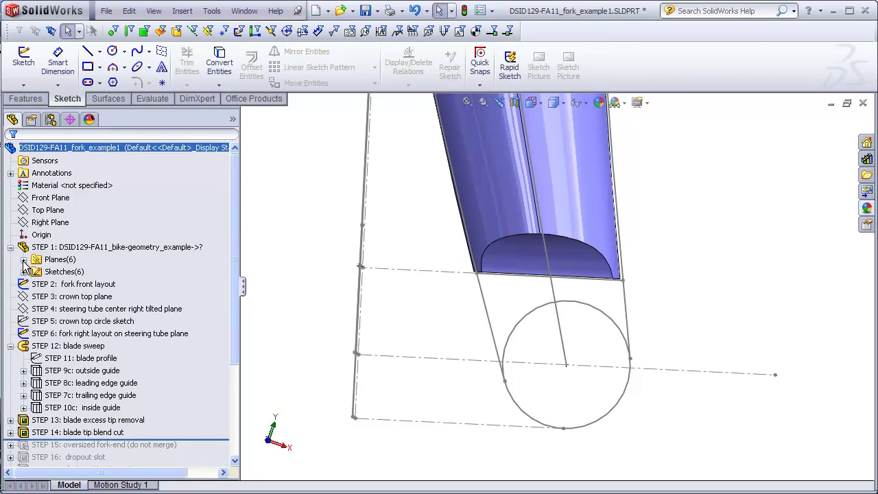
{"action": "left_click", "coordinate": [24, 261]}
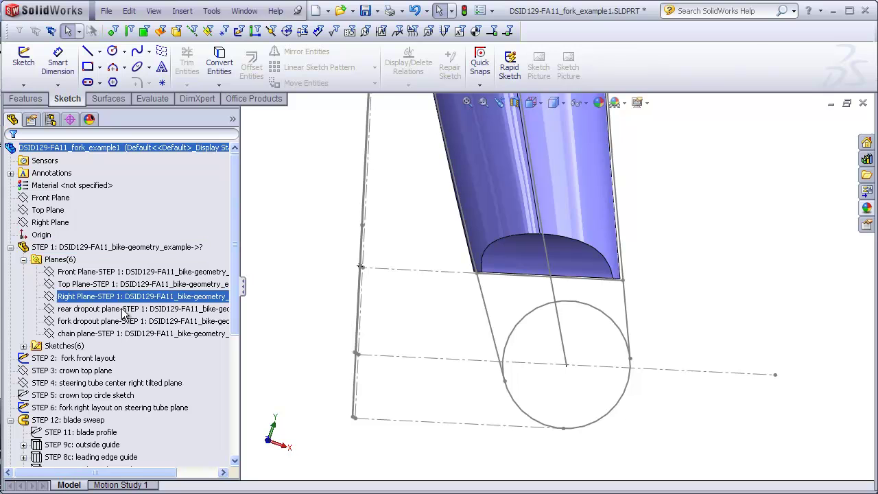
{"action": "left_click", "coordinate": [98, 321]}
{"action": "left_click", "coordinate": [25, 61]}
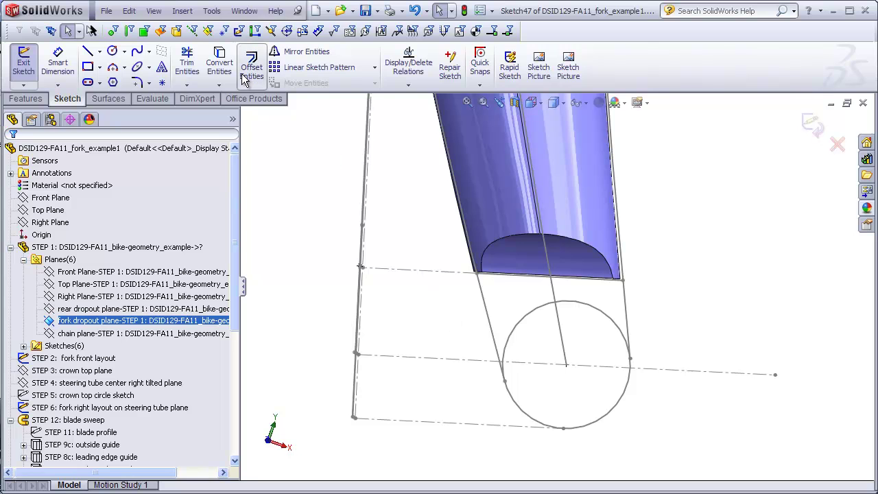
Convert the right tangent line and the dropout circle into the sketch
{"action": "left_click", "coordinate": [219, 63]}
{"action": "left_click", "coordinate": [626, 305]}
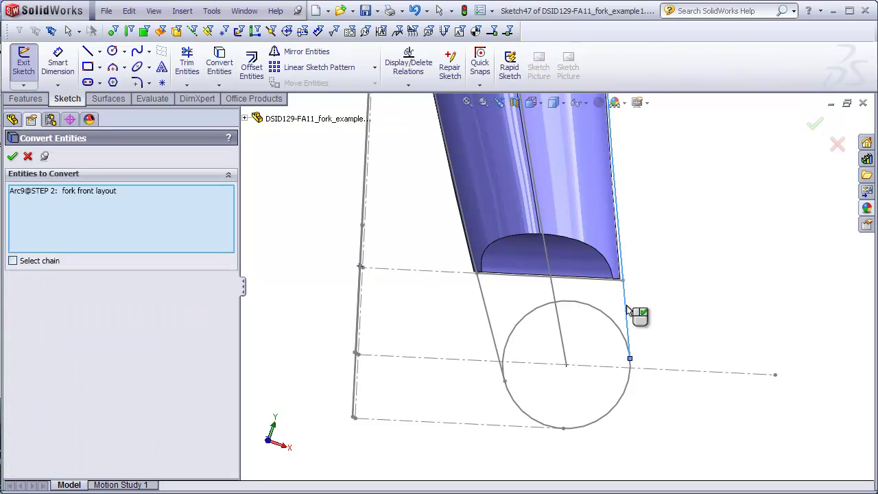
{"action": "left_click", "coordinate": [621, 401]}
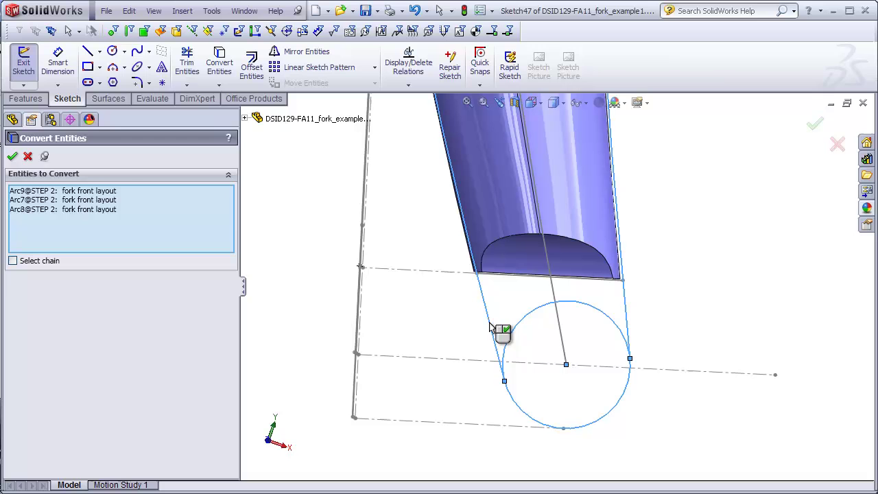
{"action": "left_click", "coordinate": [12, 157]}
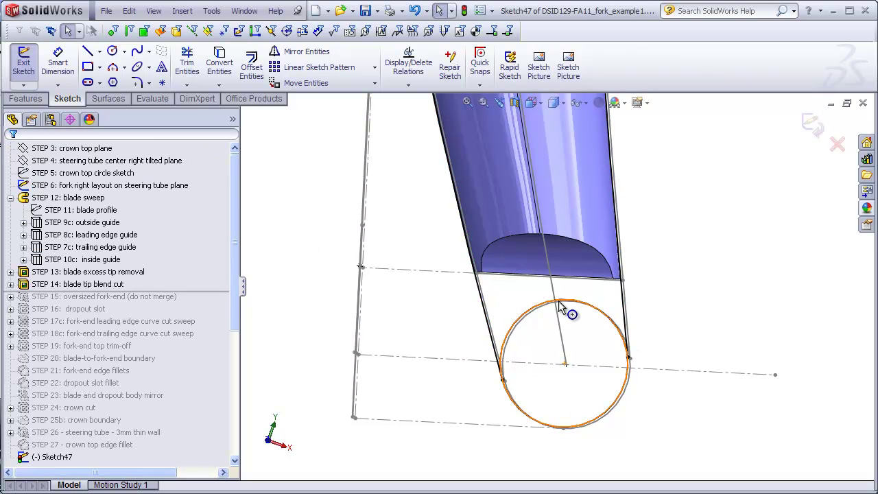
Trim the circle's upper arc and convert the blade's lower edge into the sketch
{"action": "left_click", "coordinate": [188, 72]}
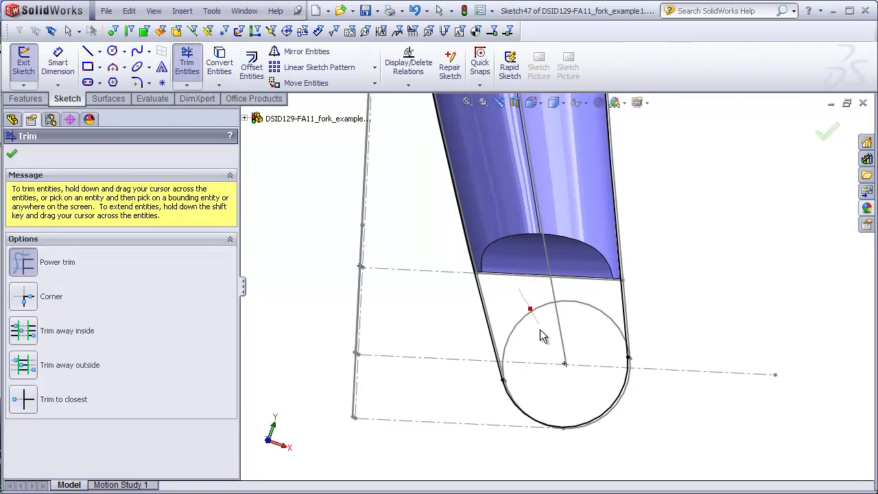
{"action": "key", "text": "Escape"}
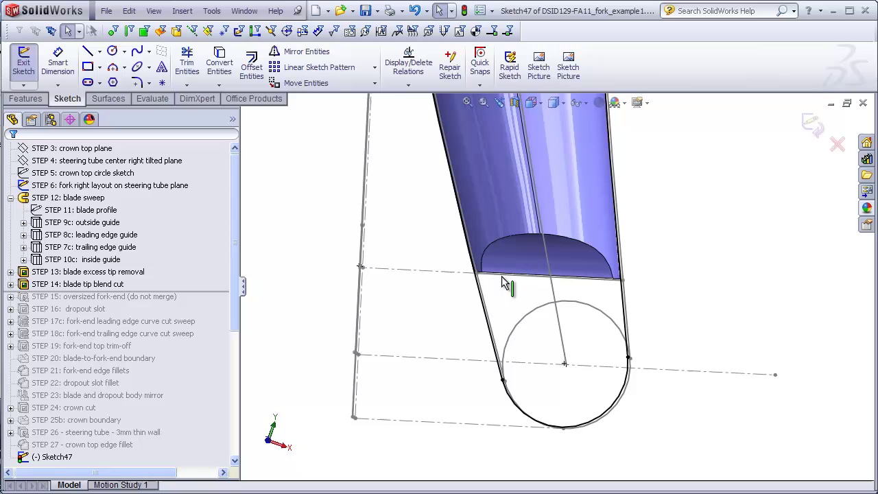
{"action": "left_click", "coordinate": [524, 276]}
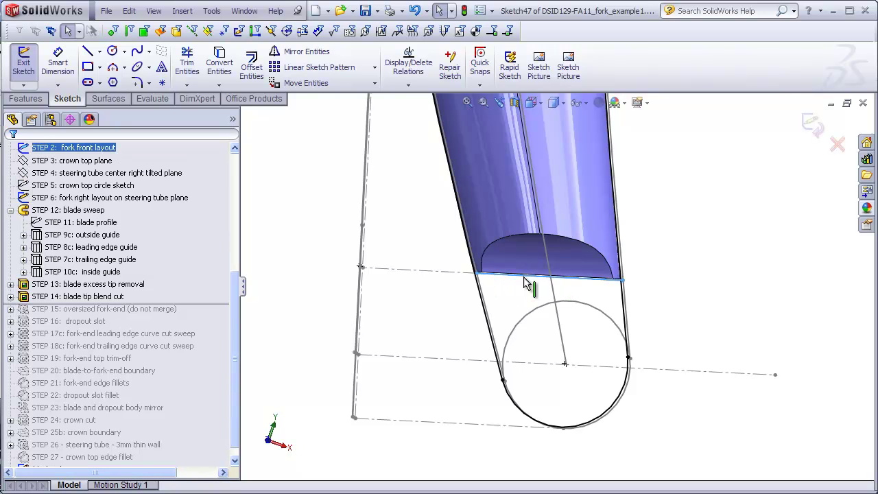
{"action": "left_click", "coordinate": [227, 61]}
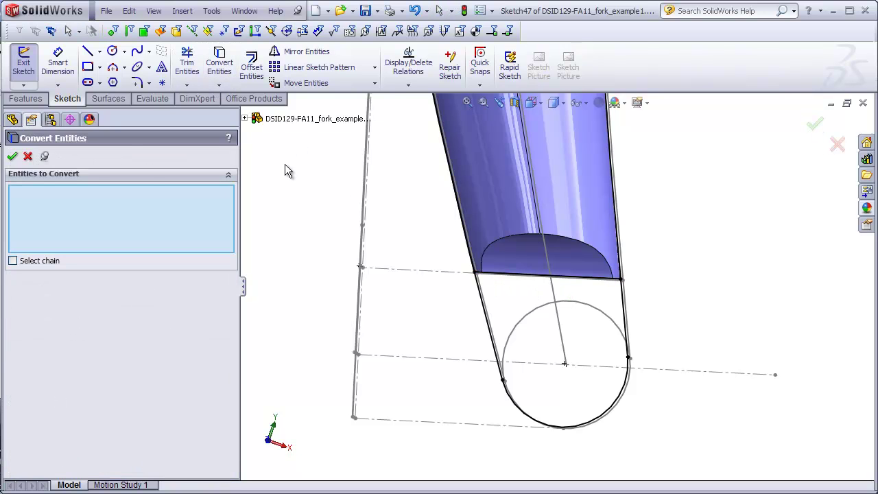
{"action": "left_click", "coordinate": [153, 11]}
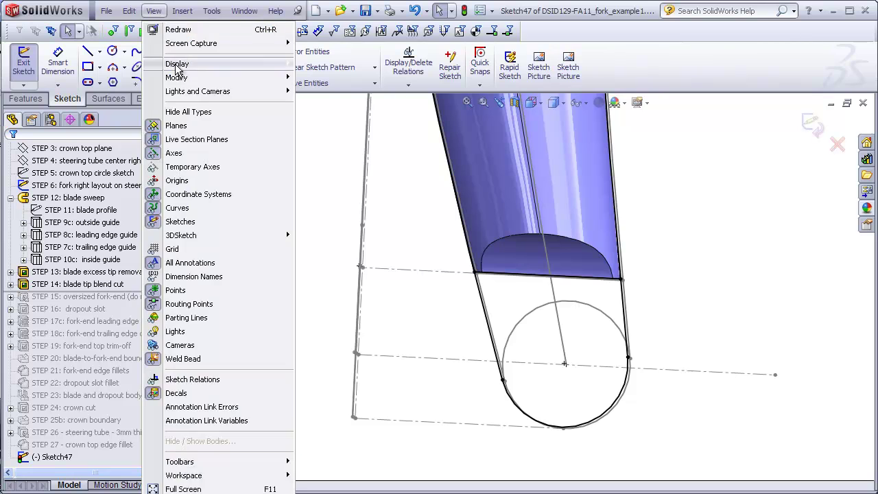
Hide all planes and layout sketches, then offset the U-shaped outline by 1.00mm
{"action": "left_click", "coordinate": [185, 112]}
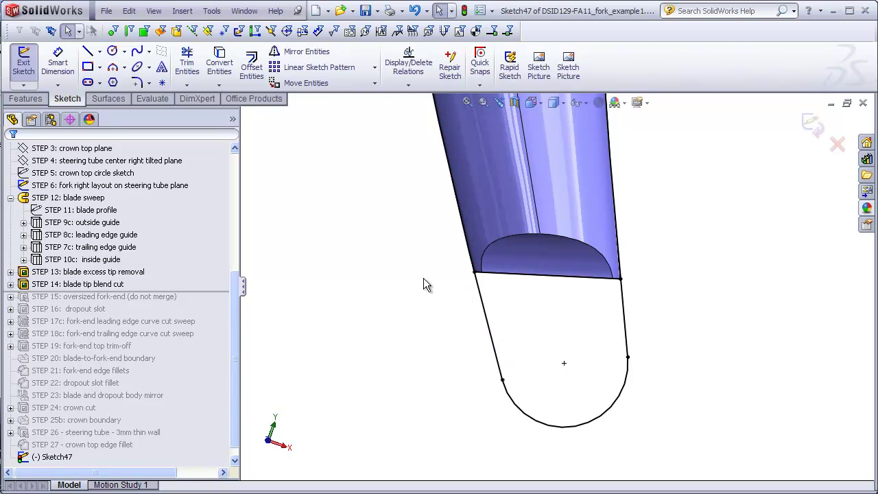
{"action": "left_click", "coordinate": [249, 77]}
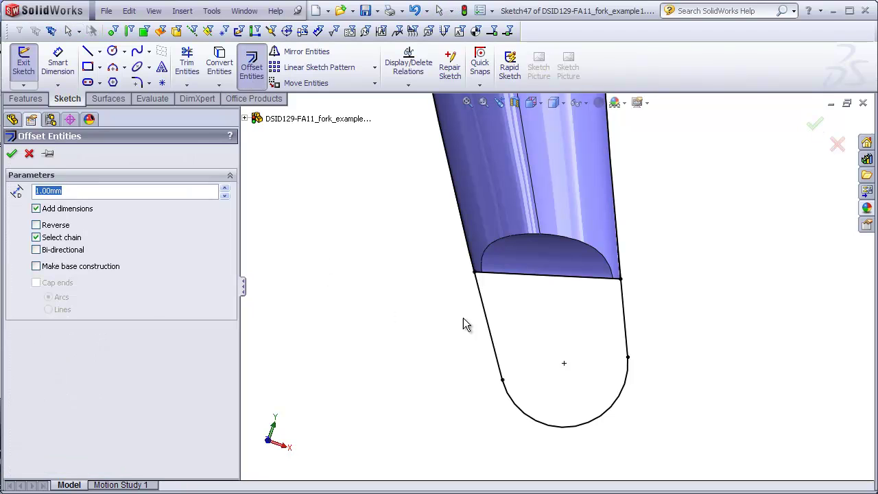
{"action": "left_click", "coordinate": [490, 325]}
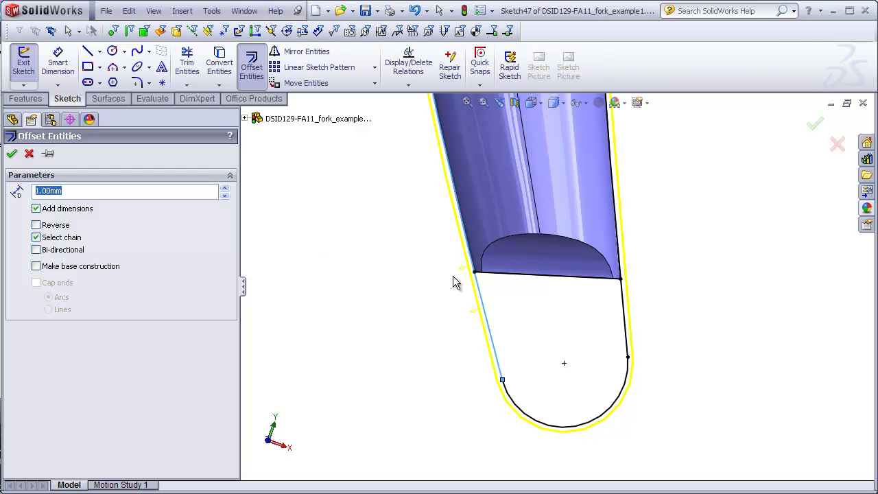
{"action": "left_click", "coordinate": [12, 155]}
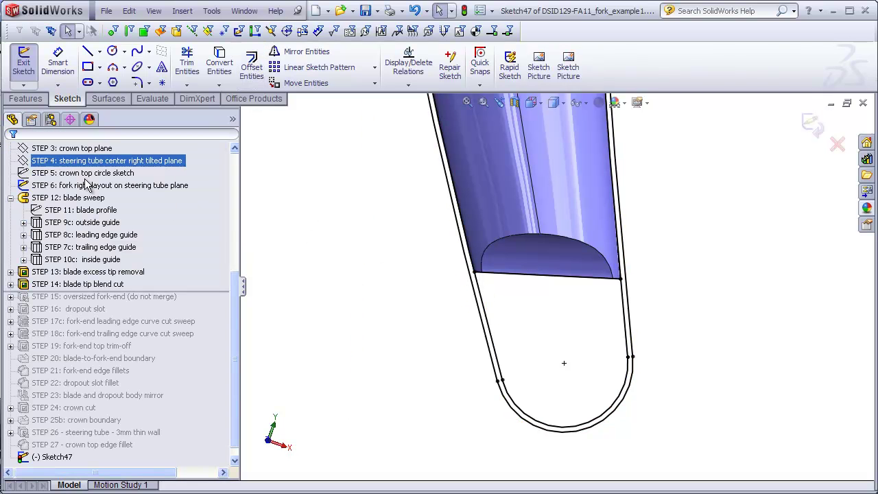
Trim the left offset line's excess so it ends at the blade base
{"action": "left_click", "coordinate": [192, 87]}
{"action": "left_click", "coordinate": [209, 98]}
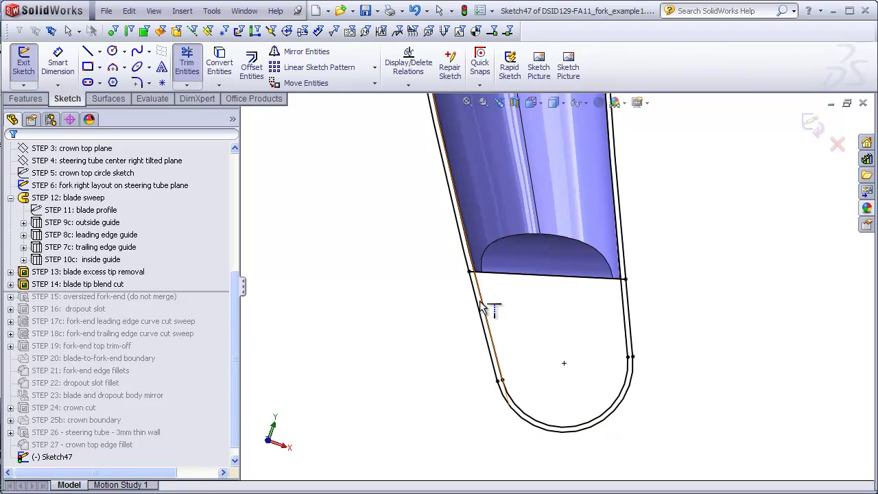
{"action": "key", "text": "Escape"}
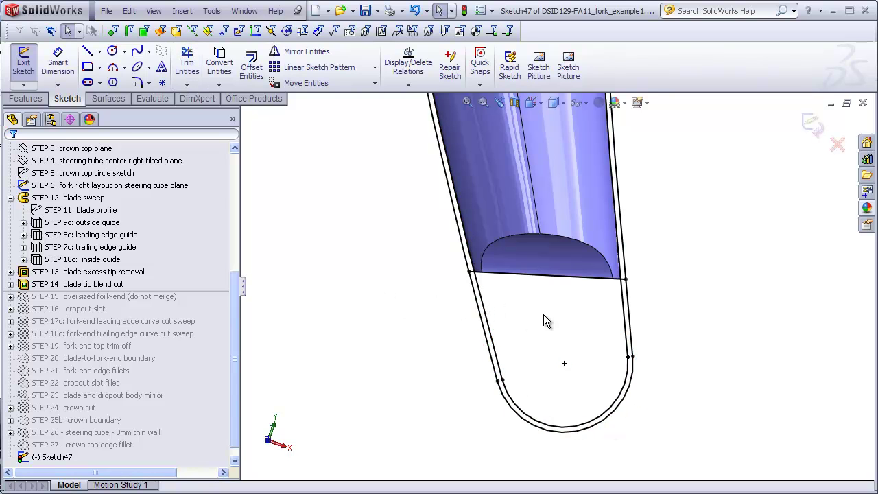
{"action": "left_click", "coordinate": [186, 62]}
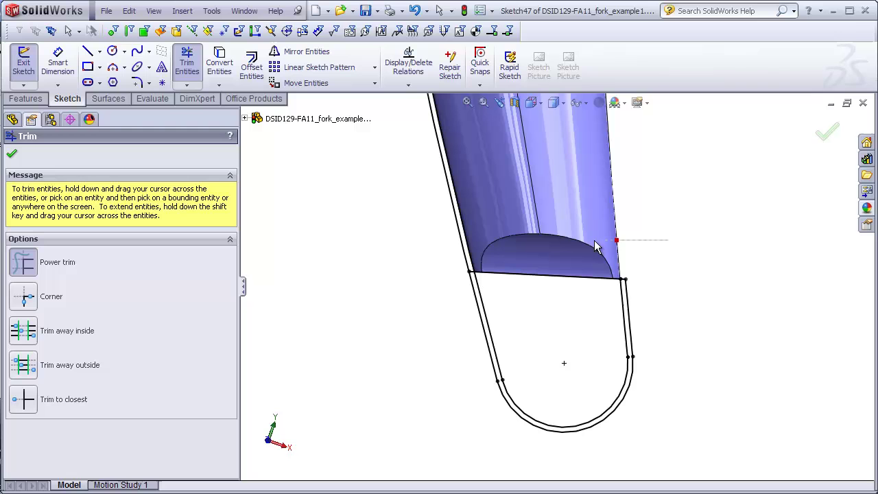
{"action": "left_click", "coordinate": [462, 244]}
{"action": "key", "text": "Escape"}
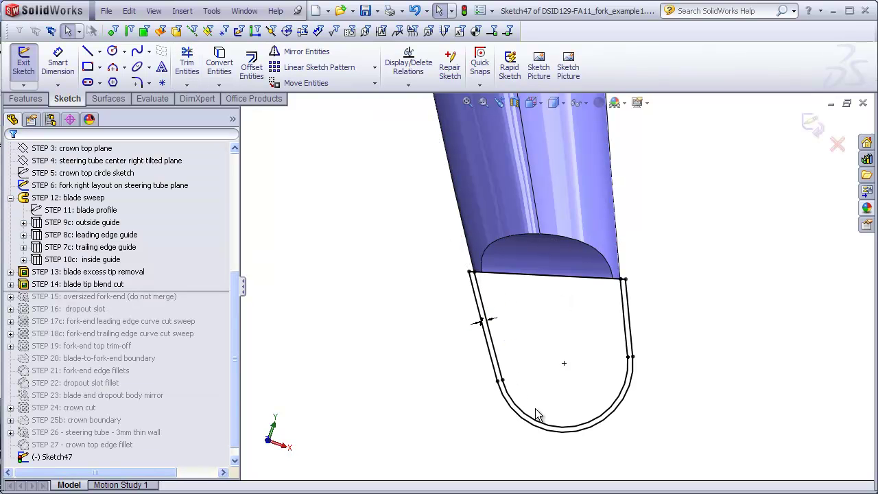
Make the inner right line, bottom arc and left line construction geometry
{"action": "left_click", "coordinate": [629, 336]}
{"action": "left_click", "coordinate": [620, 389], "text": "ctrl"}
{"action": "left_click", "coordinate": [498, 362], "text": "ctrl"}
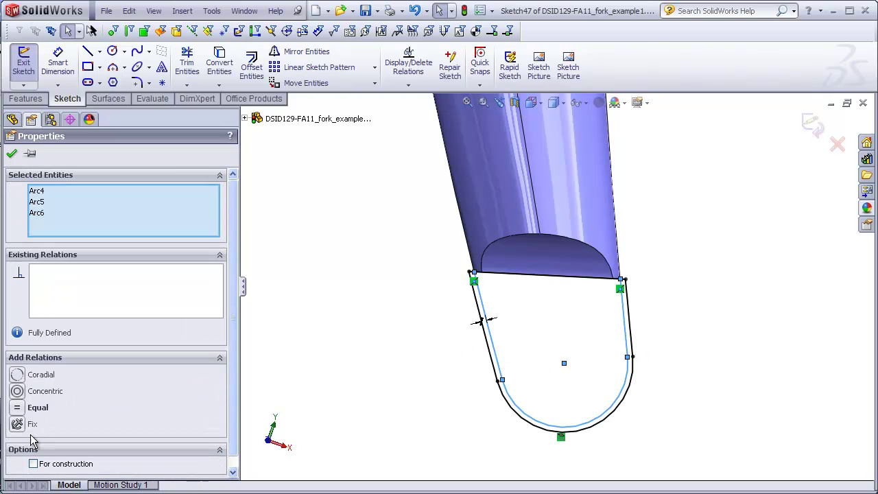
{"action": "left_click", "coordinate": [33, 465]}
{"action": "left_click", "coordinate": [329, 385]}
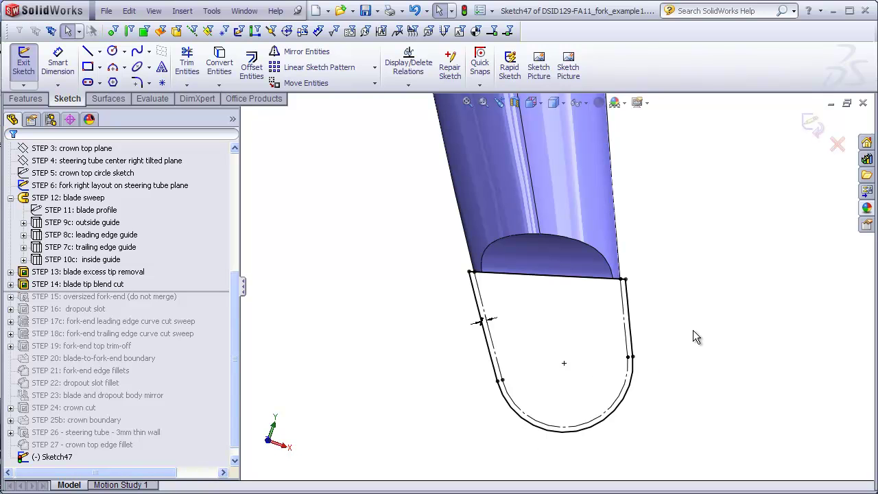
{"action": "middle_click_drag", "start_coordinate": [692, 331], "coordinate": [652, 344]}
{"action": "mouse_move", "coordinate": [645, 283]}
{"action": "middle_mouse_down"}
{"action": "mouse_move", "coordinate": [651, 313]}
{"action": "mouse_move", "coordinate": [573, 249]}
{"action": "middle_mouse_up"}
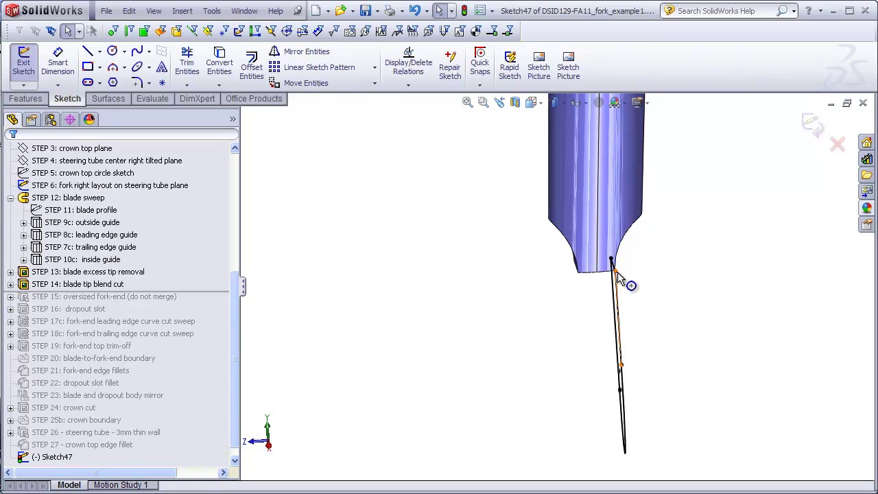
Extrude Sketch47 Up To Vertex at the blade vertex, unmerged, as Boss-Extrude1
{"action": "middle_click_drag", "start_coordinate": [583, 278], "coordinate": [638, 289]}
{"action": "left_click", "coordinate": [26, 98]}
{"action": "left_click", "coordinate": [29, 66]}
{"action": "left_click", "coordinate": [218, 234]}
{"action": "left_click", "coordinate": [79, 275]}
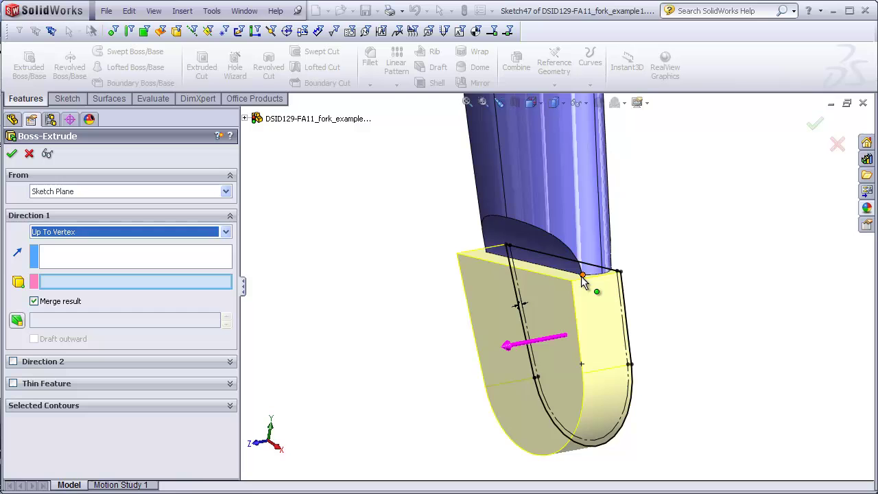
{"action": "left_click", "coordinate": [581, 277]}
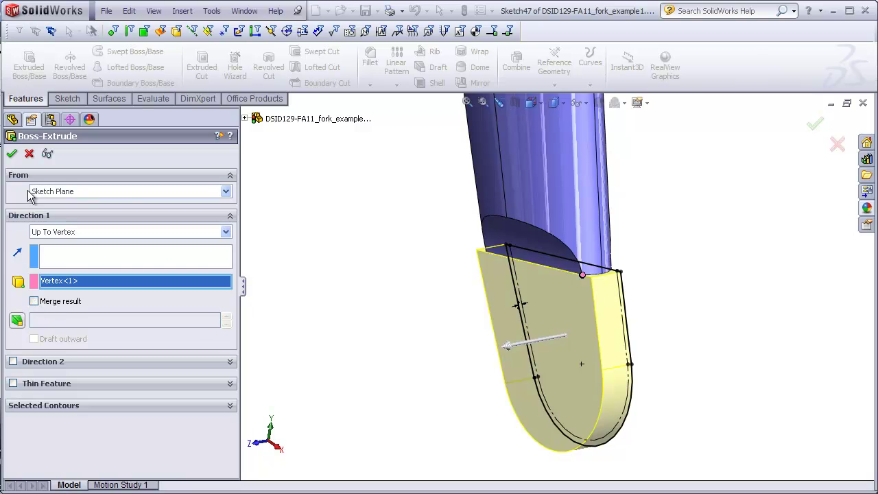
{"action": "left_click", "coordinate": [12, 155]}
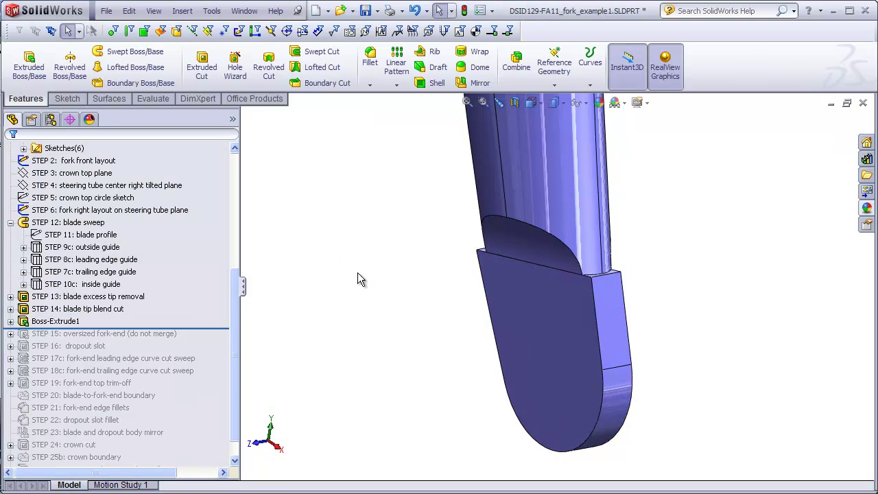
Orbit around the oversized fork-end block to inspect its side thickness, narrow face and front
{"action": "mouse_move", "coordinate": [357, 273]}
{"action": "middle_mouse_down"}
{"action": "mouse_move", "coordinate": [372, 256]}
{"action": "mouse_move", "coordinate": [406, 268]}
{"action": "mouse_move", "coordinate": [417, 294]}
{"action": "mouse_move", "coordinate": [424, 231]}
{"action": "mouse_move", "coordinate": [364, 263]}
{"action": "middle_mouse_up"}
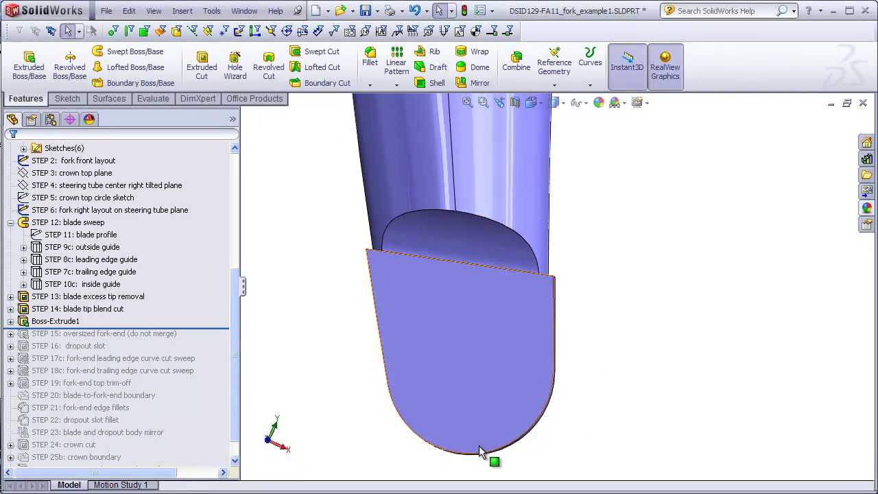
{"action": "mouse_move", "coordinate": [550, 279]}
{"action": "middle_mouse_down"}
{"action": "mouse_move", "coordinate": [591, 255]}
{"action": "mouse_move", "coordinate": [550, 276]}
{"action": "middle_mouse_up"}
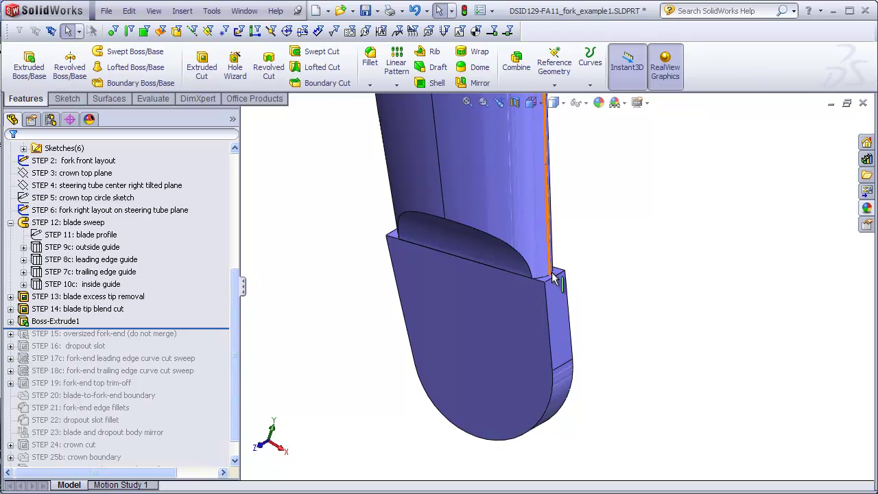
{"action": "middle_click_drag", "start_coordinate": [548, 291], "coordinate": [537, 297]}
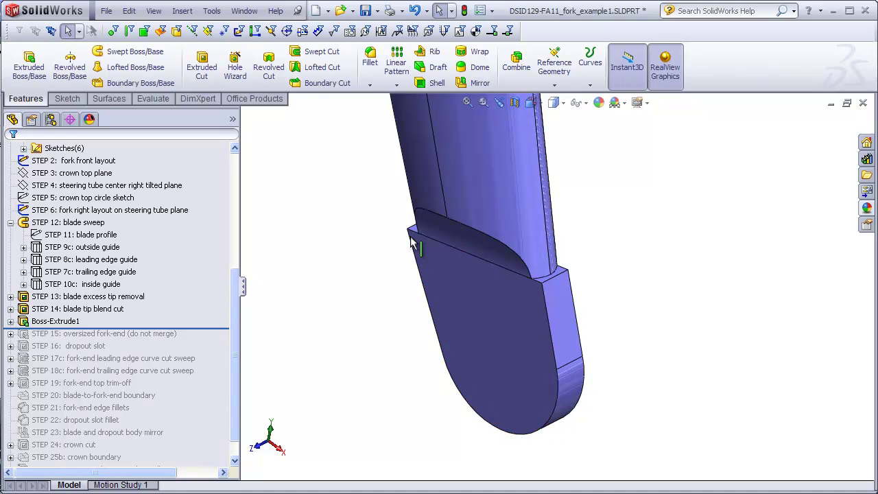
{"action": "middle_click_drag", "start_coordinate": [403, 256], "coordinate": [430, 283]}
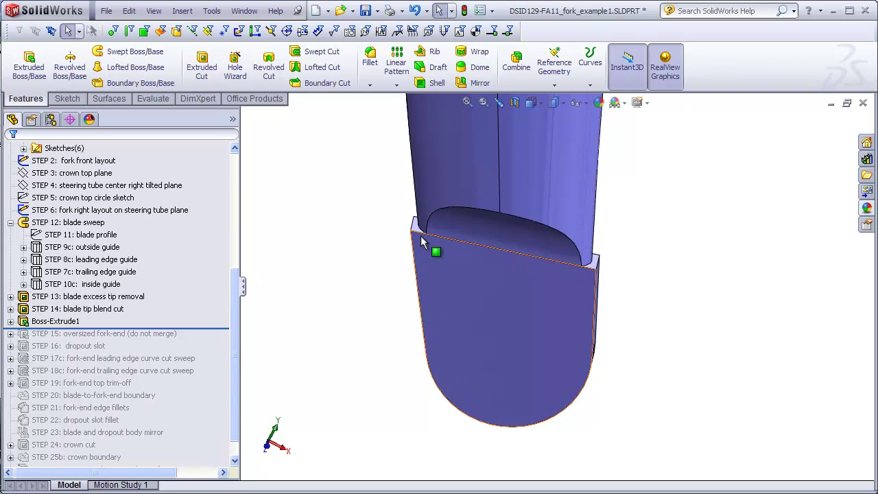
{"action": "middle_click_drag", "start_coordinate": [380, 232], "coordinate": [415, 228]}
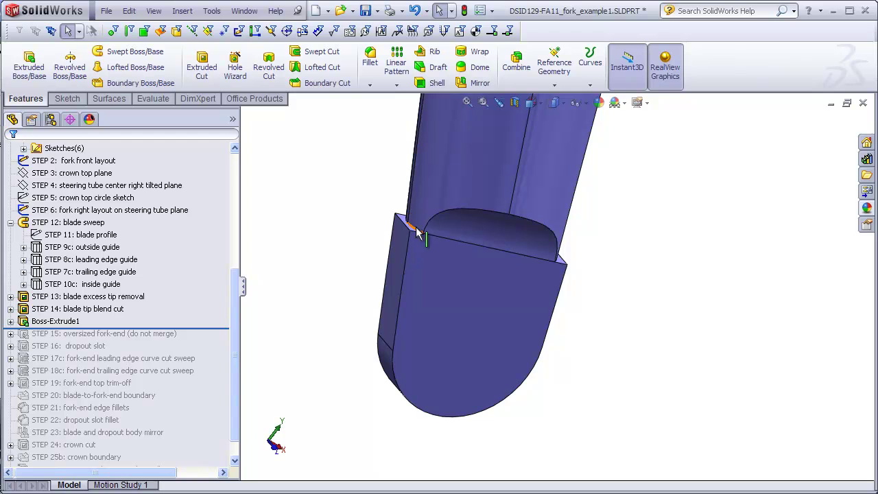
{"action": "middle_click_drag", "start_coordinate": [454, 262], "coordinate": [437, 242]}
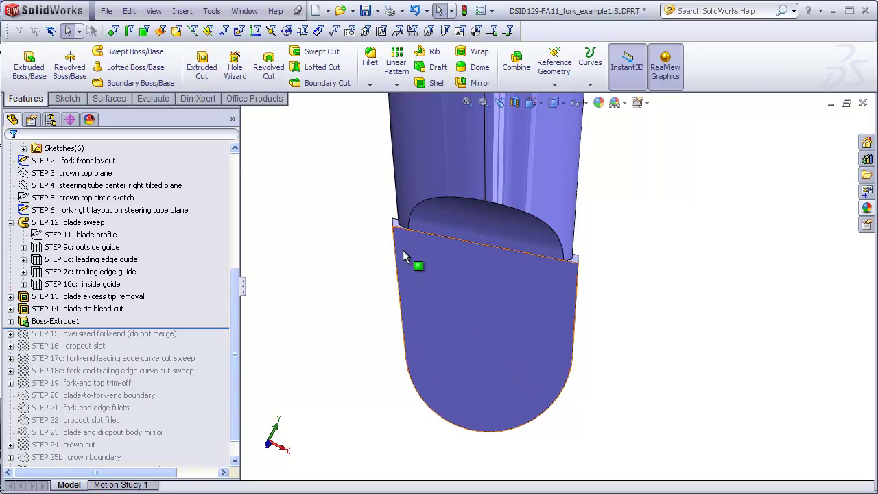
Check the block's bottom thickness and select the STEP 15 oversized fork-end feature and blade faces
{"action": "left_click", "coordinate": [459, 415]}
{"action": "middle_click_drag", "start_coordinate": [459, 416], "coordinate": [464, 343]}
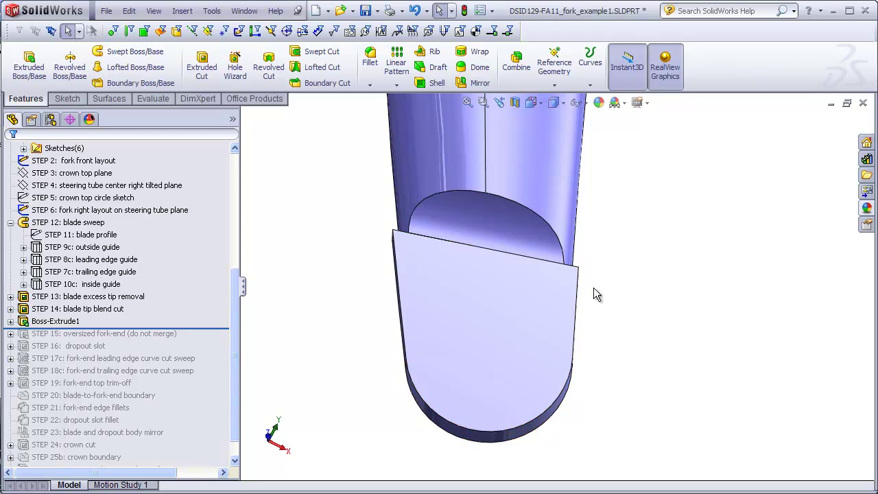
{"action": "mouse_move", "coordinate": [594, 294]}
{"action": "middle_mouse_down"}
{"action": "mouse_move", "coordinate": [579, 299]}
{"action": "mouse_move", "coordinate": [589, 291]}
{"action": "middle_mouse_up"}
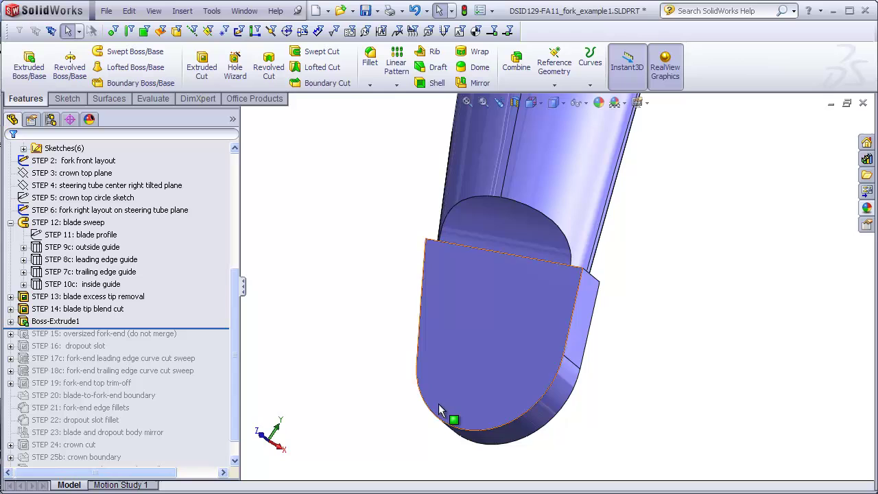
{"action": "mouse_move", "coordinate": [456, 427]}
{"action": "middle_mouse_down"}
{"action": "mouse_move", "coordinate": [483, 396]}
{"action": "mouse_move", "coordinate": [500, 393]}
{"action": "middle_mouse_up"}
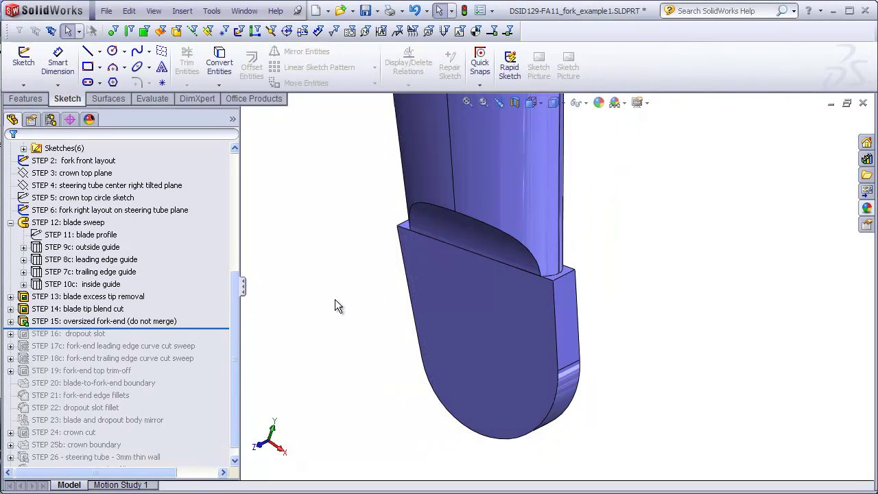
{"action": "left_click", "coordinate": [172, 322]}
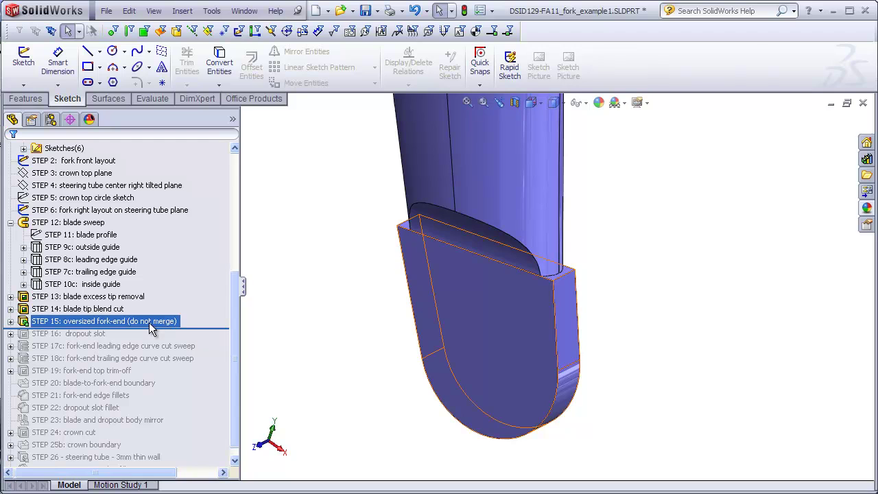
{"action": "left_click", "coordinate": [375, 327]}
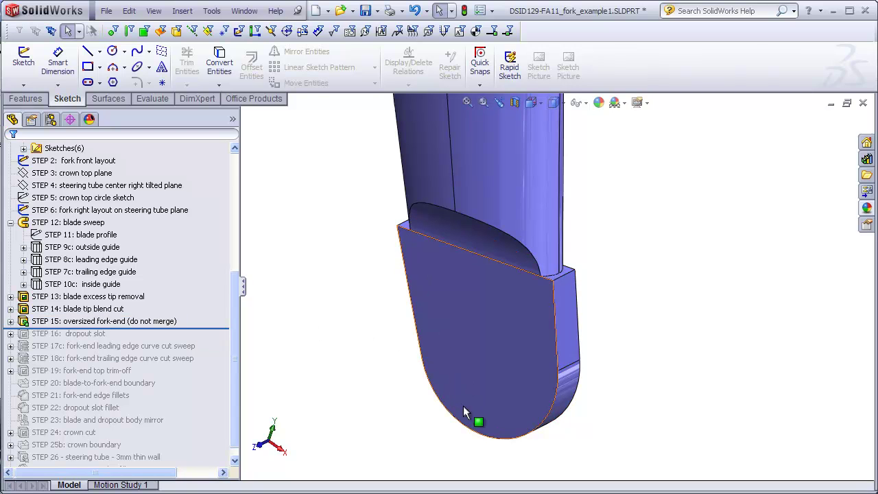
{"action": "left_click", "coordinate": [396, 363]}
{"action": "middle_click_drag", "start_coordinate": [396, 362], "coordinate": [418, 365]}
{"action": "key", "text": "Escape"}
Expand STEP 1's imported layout sketches and Show the fork dropout layout sketch
{"action": "left_click_drag", "start_coordinate": [233, 289], "coordinate": [233, 171]}
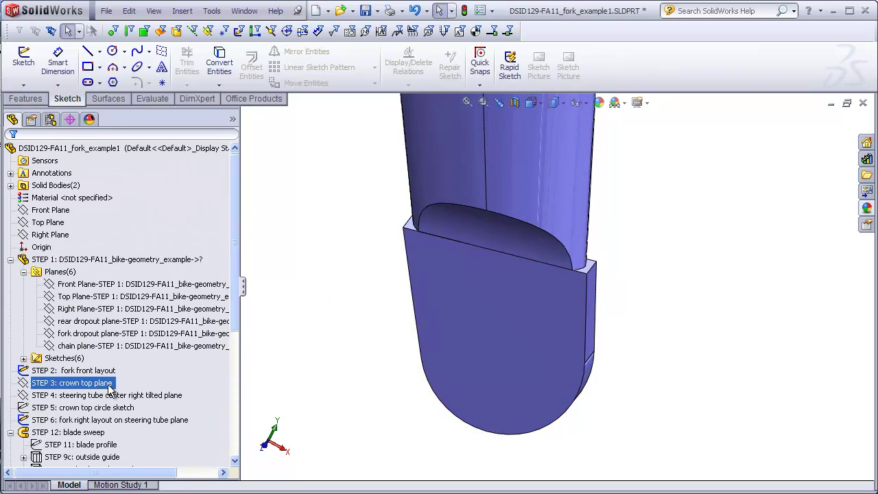
{"action": "left_click", "coordinate": [25, 370]}
{"action": "left_click", "coordinate": [23, 358]}
{"action": "left_click", "coordinate": [64, 419]}
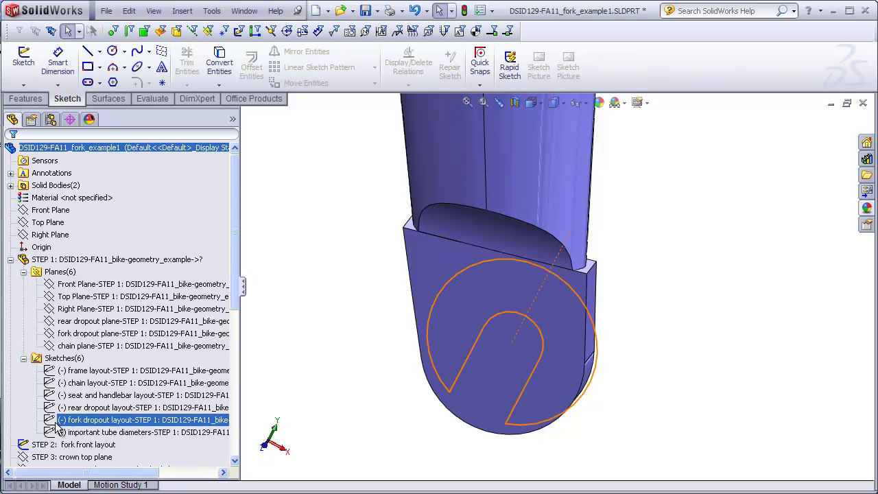
{"action": "right_click", "coordinate": [101, 427]}
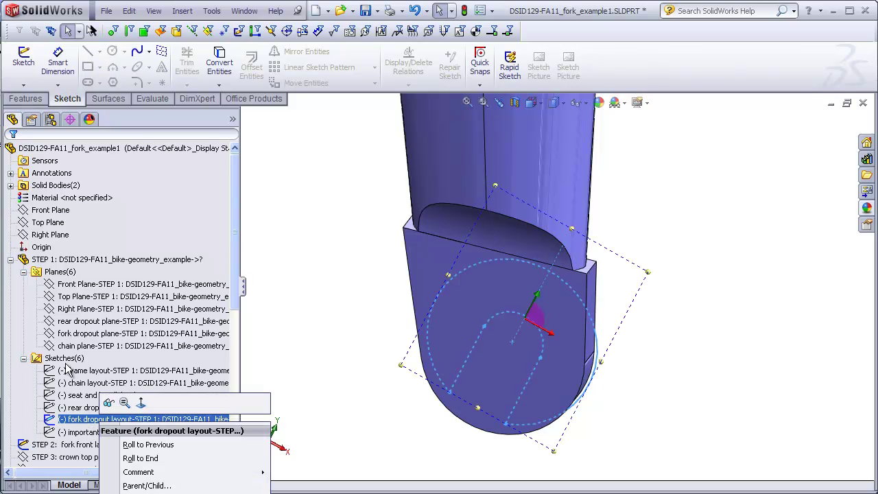
{"action": "left_click", "coordinate": [109, 404]}
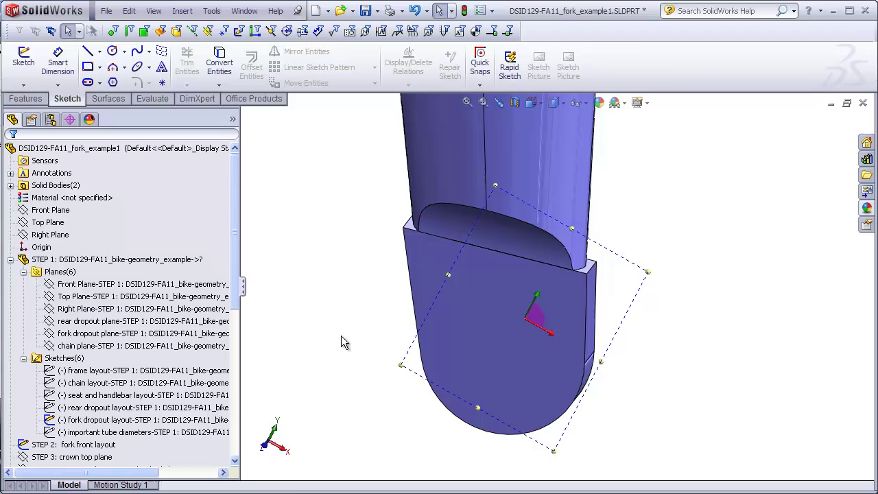
Reveal the hidden layout sketches with View > Hide All Types and view them around the fork end
{"action": "left_click", "coordinate": [153, 10]}
{"action": "left_click", "coordinate": [175, 112]}
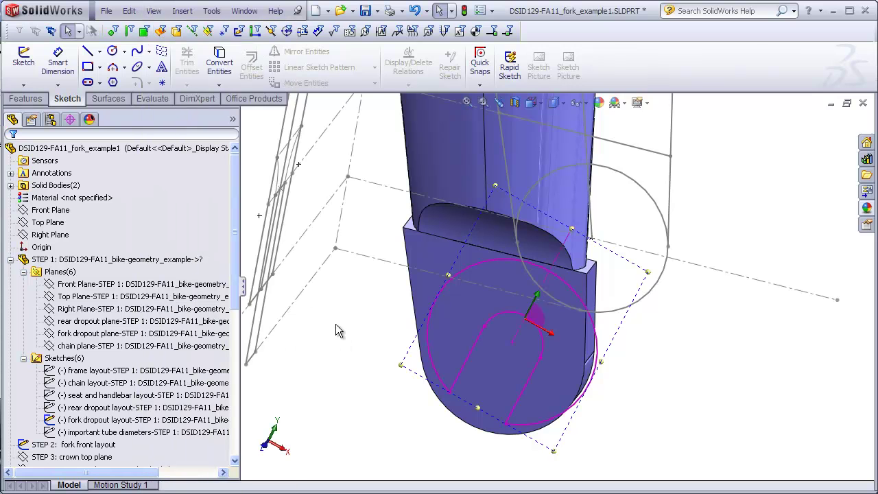
{"action": "mouse_move", "coordinate": [339, 324]}
{"action": "middle_mouse_down"}
{"action": "mouse_move", "coordinate": [330, 255]}
{"action": "mouse_move", "coordinate": [366, 311]}
{"action": "middle_mouse_up"}
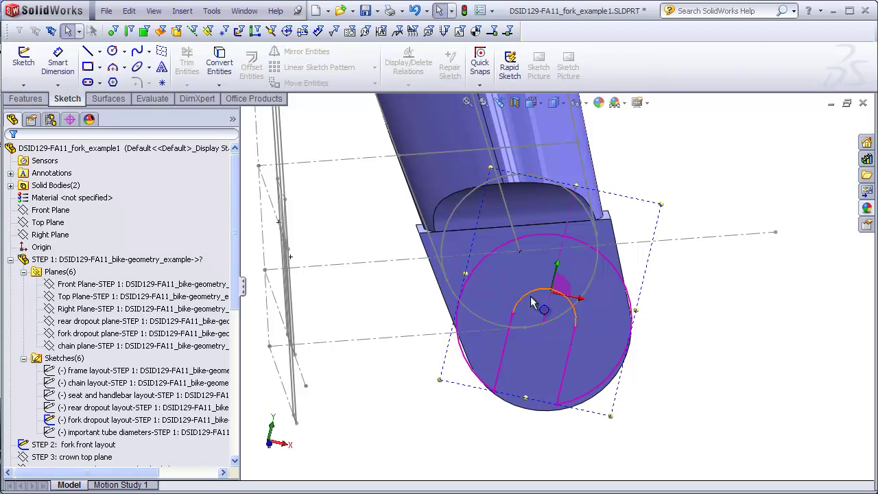
{"action": "middle_click_drag", "start_coordinate": [572, 333], "coordinate": [539, 318]}
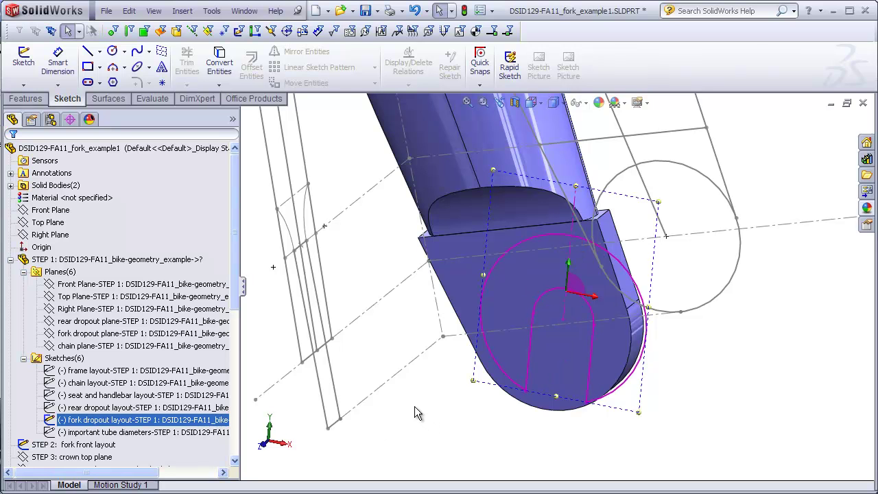
{"action": "mouse_move", "coordinate": [414, 406]}
{"action": "middle_mouse_down"}
{"action": "mouse_move", "coordinate": [425, 370]}
{"action": "mouse_move", "coordinate": [420, 384]}
{"action": "middle_mouse_up"}
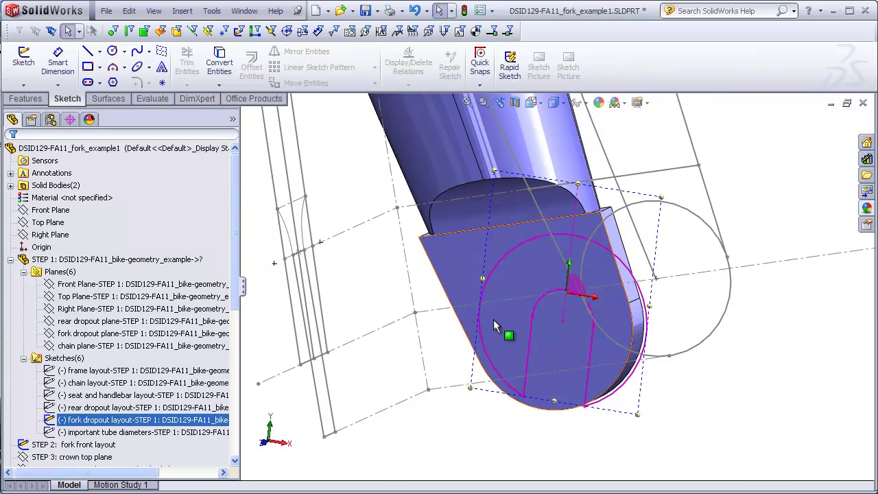
Sketch on the fork-end face and convert the U-slot's two straight sides and curved end into it
{"action": "left_click", "coordinate": [493, 319]}
{"action": "left_click", "coordinate": [23, 61]}
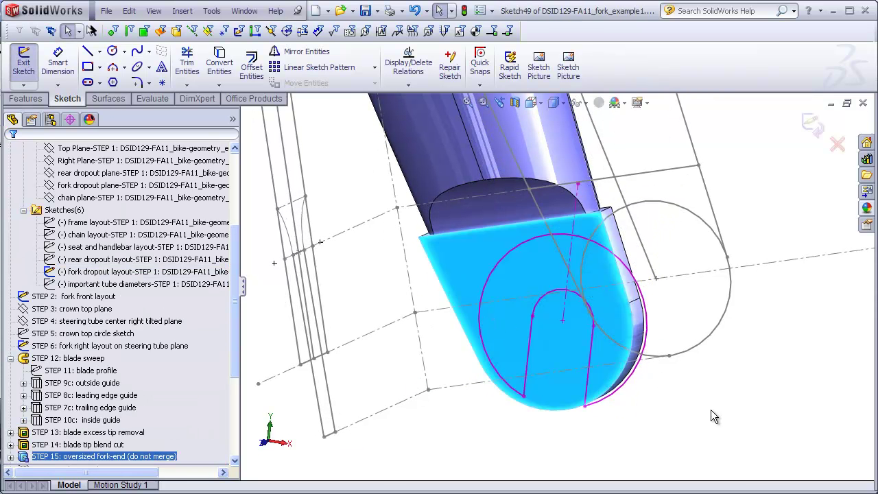
{"action": "left_click", "coordinate": [594, 366]}
{"action": "left_click", "coordinate": [549, 299], "text": "ctrl"}
{"action": "left_click", "coordinate": [530, 346], "text": "ctrl"}
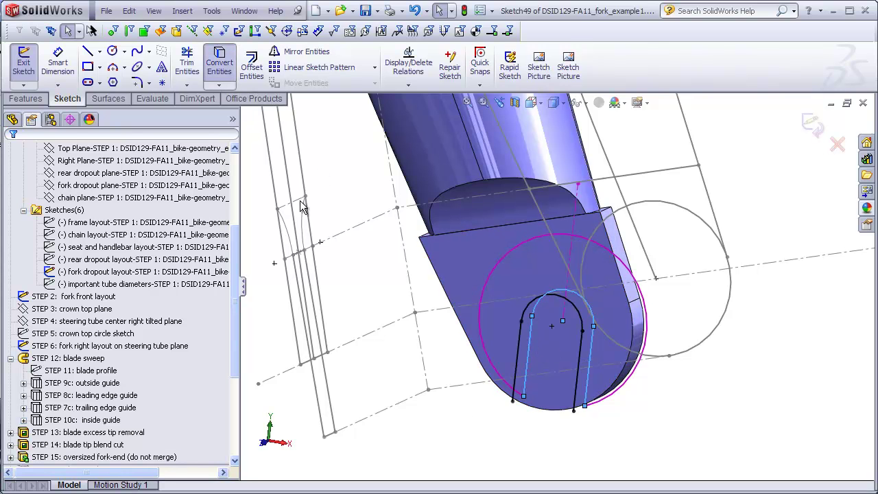
{"action": "left_click", "coordinate": [219, 61]}
Preview an Extruded Cut of the U-slot, Through All in both directions
{"action": "left_click", "coordinate": [17, 100]}
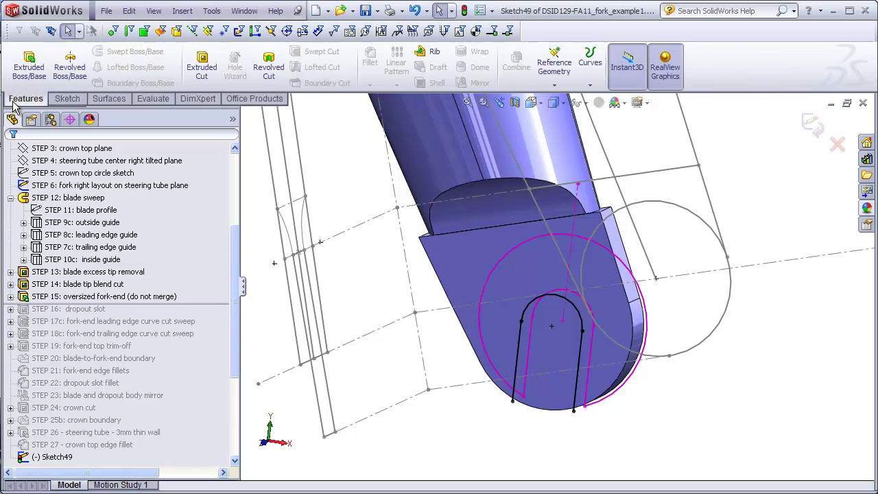
{"action": "left_click", "coordinate": [198, 69]}
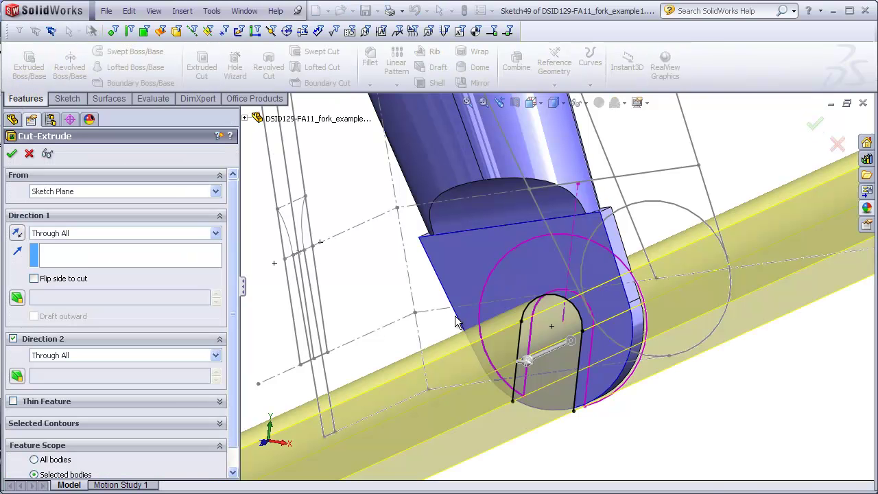
{"action": "mouse_move", "coordinate": [547, 383]}
{"action": "middle_mouse_down"}
{"action": "mouse_move", "coordinate": [553, 370]}
{"action": "mouse_move", "coordinate": [532, 371]}
{"action": "middle_mouse_up"}
Apply the dropout slot cut, hide all sketches, planes and axes, and select the block's top face
{"action": "left_click", "coordinate": [12, 155]}
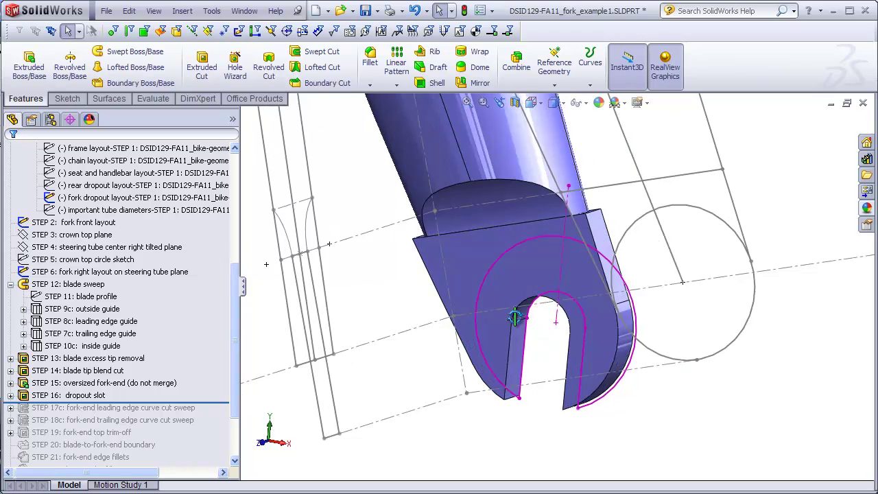
{"action": "middle_click_drag", "start_coordinate": [543, 320], "coordinate": [536, 372]}
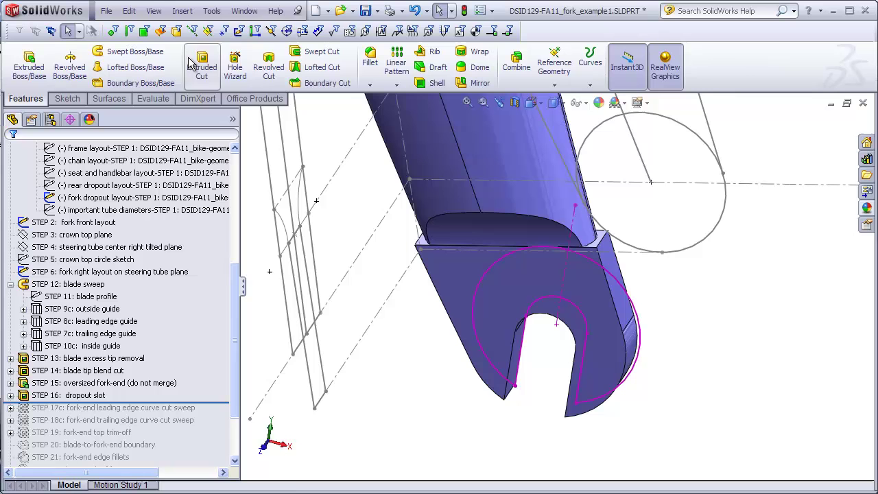
{"action": "left_click", "coordinate": [154, 11]}
{"action": "left_click", "coordinate": [185, 111]}
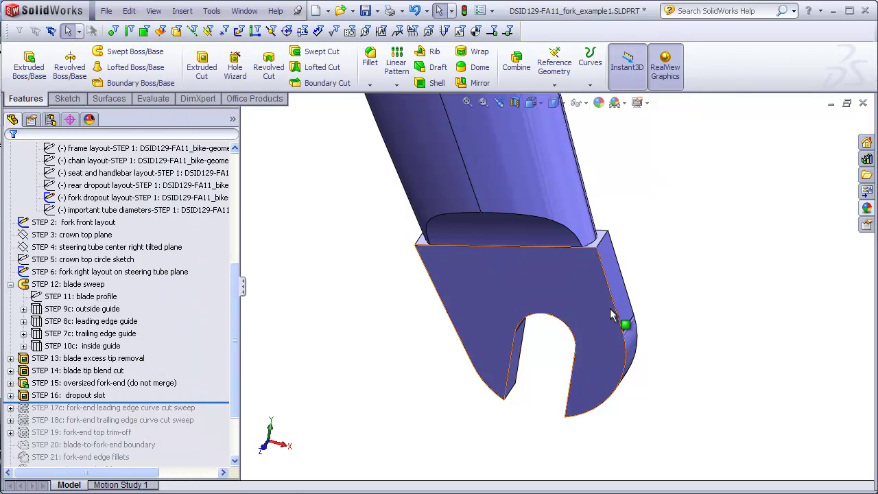
{"action": "middle_click_drag", "start_coordinate": [508, 240], "coordinate": [357, 288]}
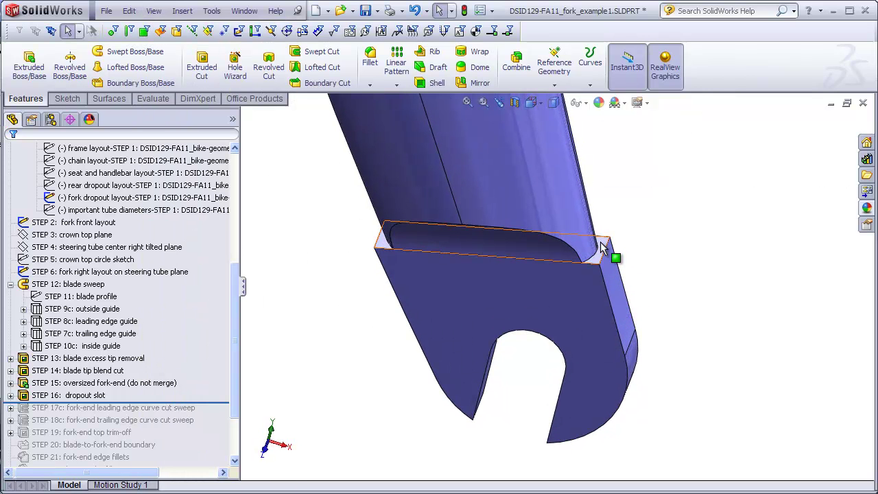
{"action": "left_click", "coordinate": [103, 382]}
Start Sketch50 on the fork-end block's top face
{"action": "left_click", "coordinate": [109, 99]}
{"action": "left_click", "coordinate": [67, 99]}
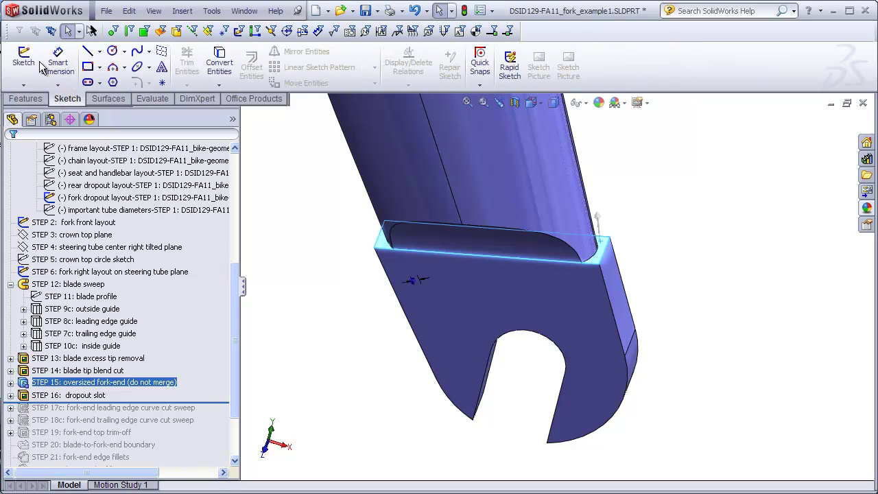
{"action": "left_click", "coordinate": [23, 63]}
{"action": "middle_click_drag", "start_coordinate": [632, 275], "coordinate": [589, 252]}
{"action": "left_click", "coordinate": [586, 245]}
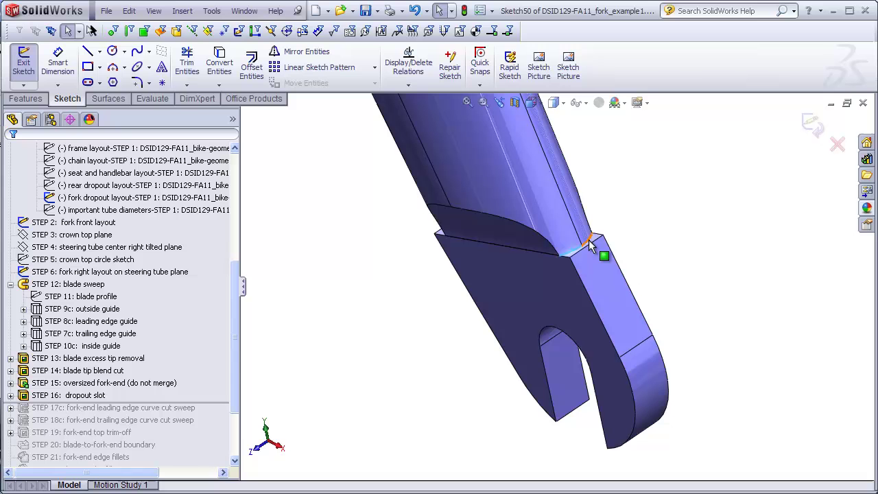
{"action": "left_click", "coordinate": [219, 62]}
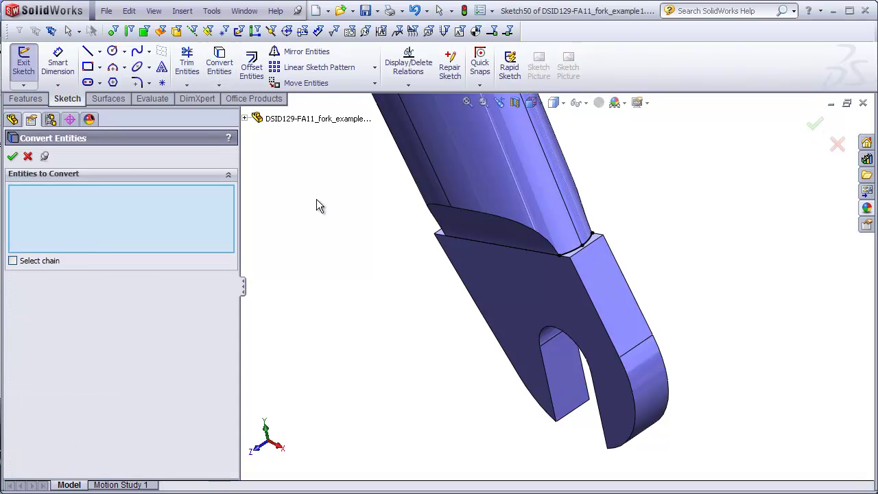
{"action": "key", "text": "Escape"}
{"action": "middle_click_drag", "start_coordinate": [387, 249], "coordinate": [466, 288]}
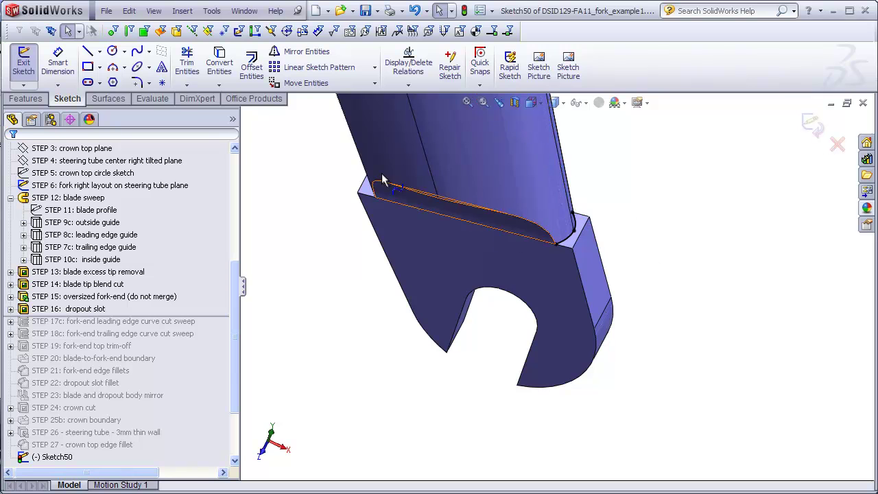
Draw a closed four-sided outline from the block's corner beside the blade's rear edge
{"action": "left_click", "coordinate": [87, 52]}
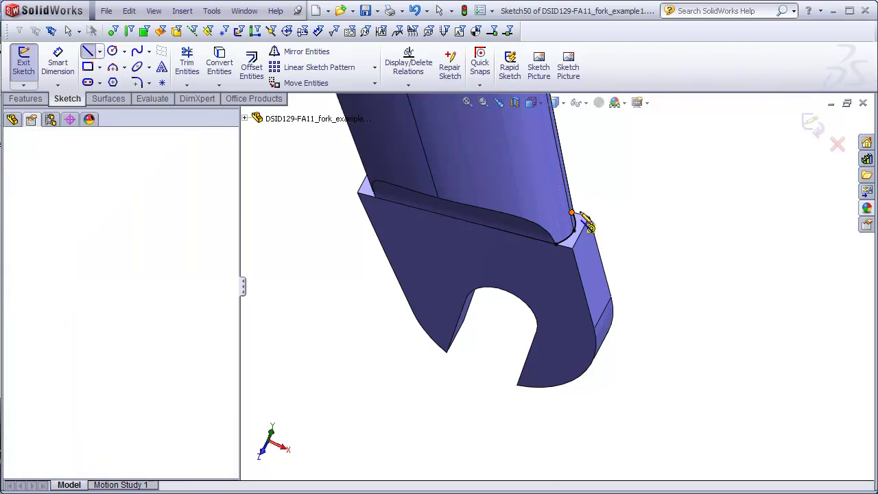
{"action": "left_click", "coordinate": [674, 238]}
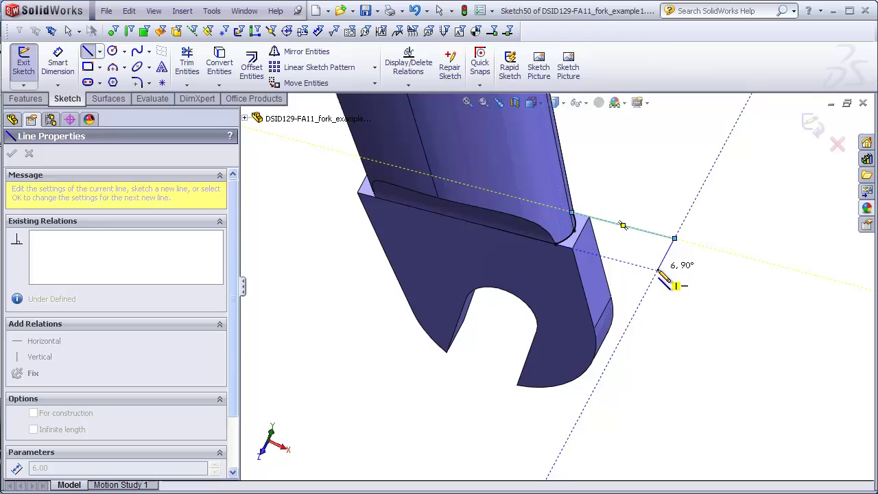
{"action": "left_click", "coordinate": [657, 270]}
{"action": "left_click", "coordinate": [556, 243]}
{"action": "key", "text": "Escape"}
{"action": "key", "text": "Escape"}
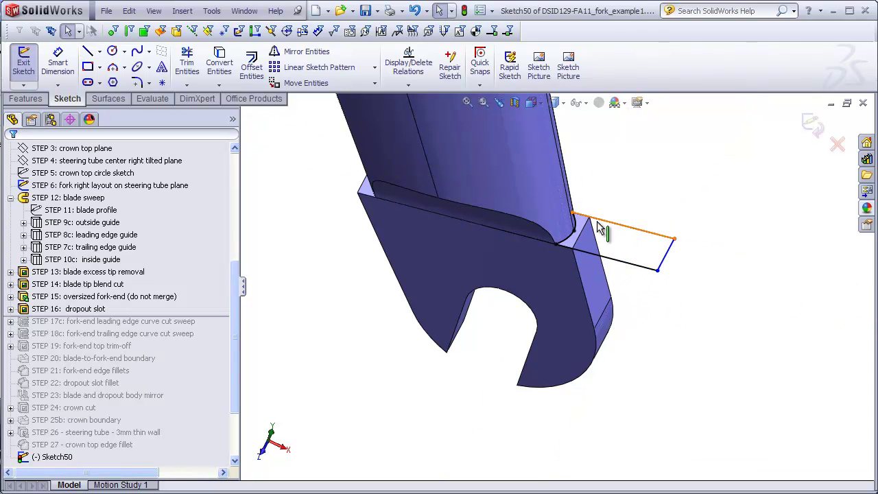
{"action": "left_click", "coordinate": [605, 251]}
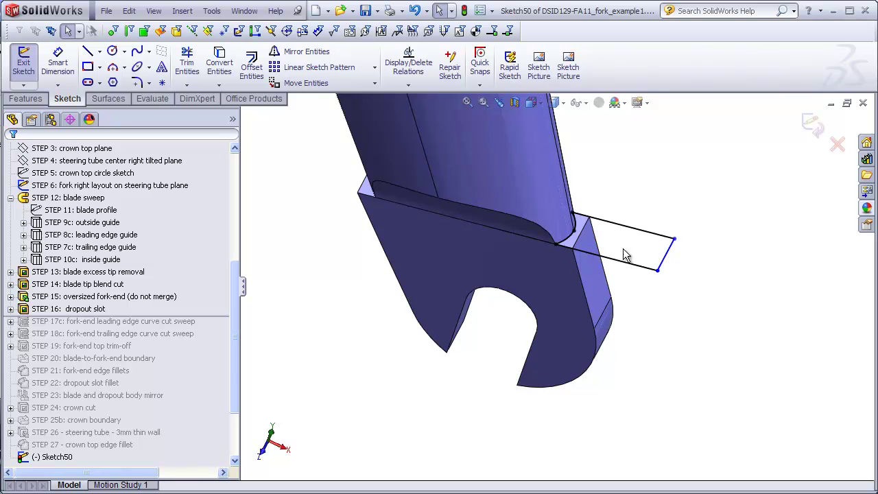
{"action": "middle_click_drag", "start_coordinate": [623, 252], "coordinate": [659, 253]}
{"action": "left_click_drag", "start_coordinate": [671, 254], "coordinate": [625, 246]}
Dimension the outline's short end line to 8 mm
{"action": "left_click", "coordinate": [60, 72]}
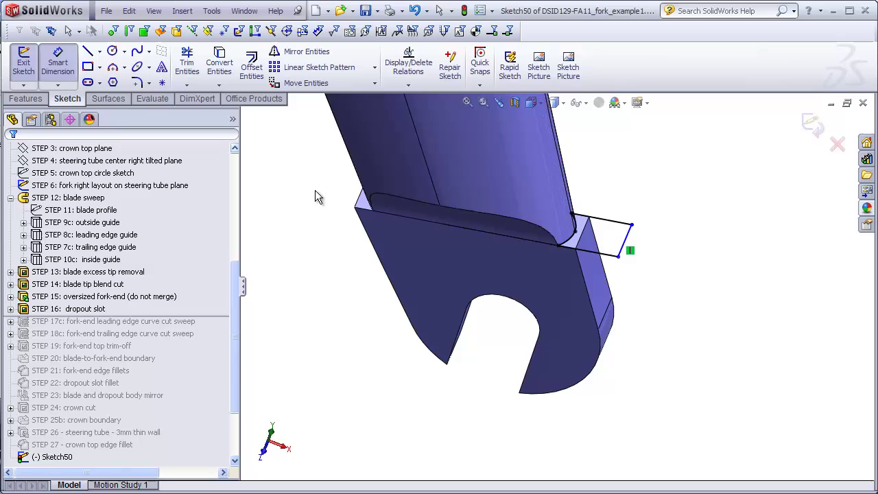
{"action": "left_click", "coordinate": [558, 247]}
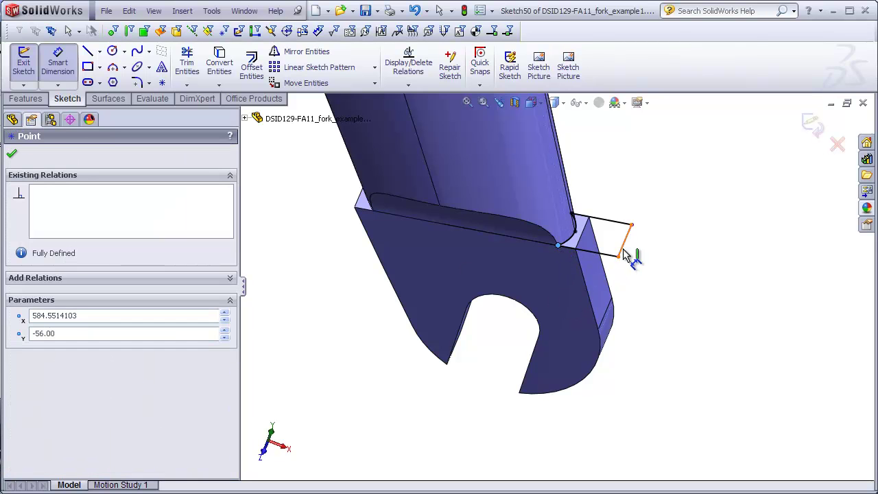
{"action": "left_click", "coordinate": [622, 249]}
{"action": "left_click", "coordinate": [605, 274]}
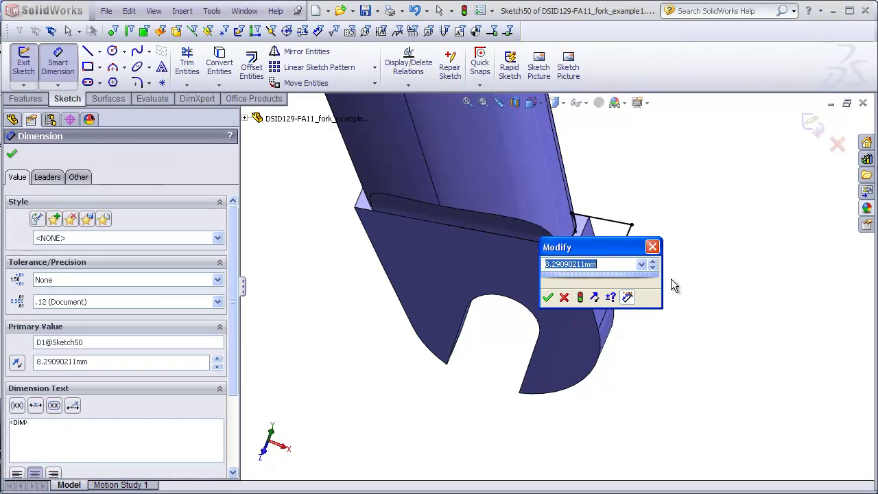
{"action": "type", "text": "8"}
{"action": "key", "text": "Return"}
{"action": "key", "text": "Escape"}
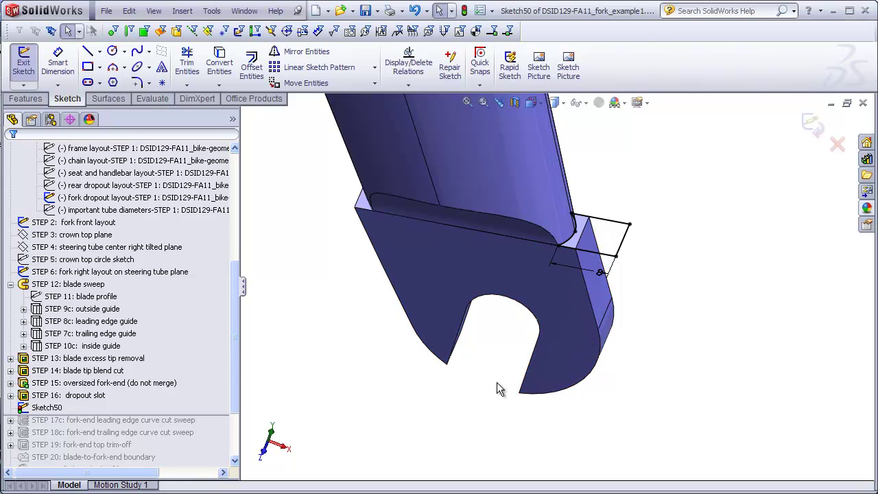
Turn and zoom the view to check the Sketch50 outline against the blade's curved rear edge
{"action": "middle_click_drag", "start_coordinate": [521, 384], "coordinate": [587, 322]}
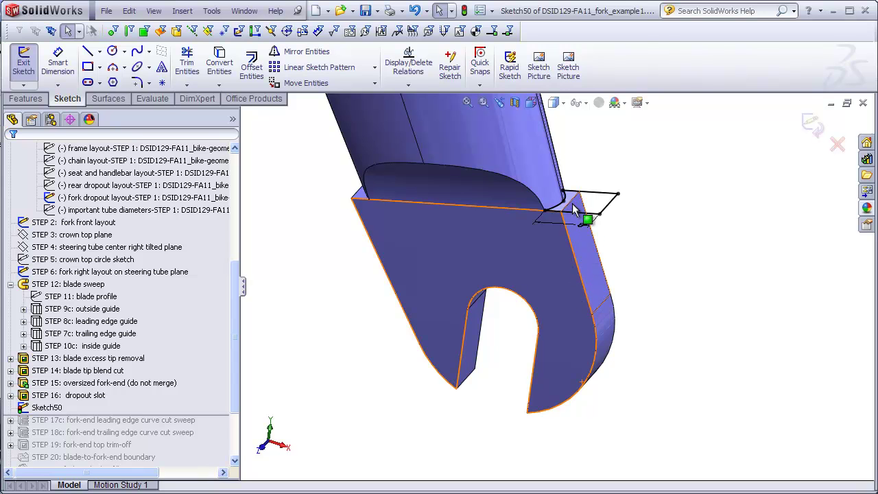
{"action": "scroll", "coordinate": [569, 209], "scroll_direction": "down", "scroll_amount": 4}
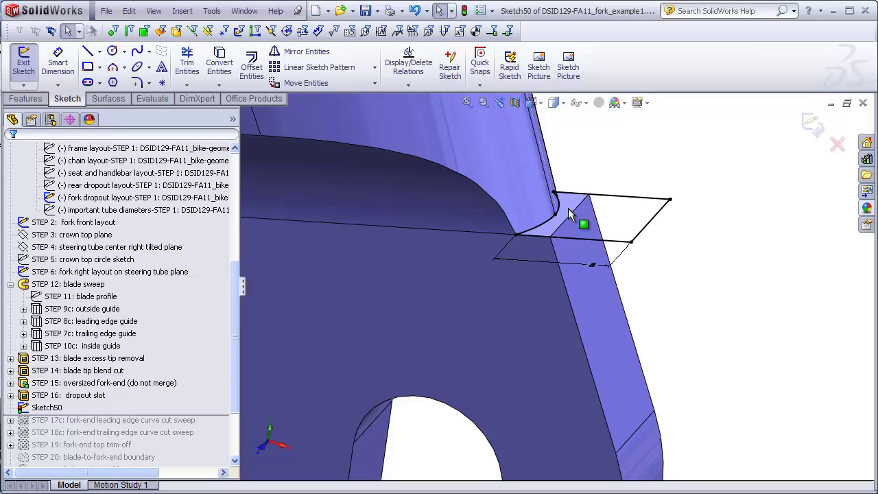
{"action": "scroll", "coordinate": [569, 209], "scroll_direction": "down", "scroll_amount": 2}
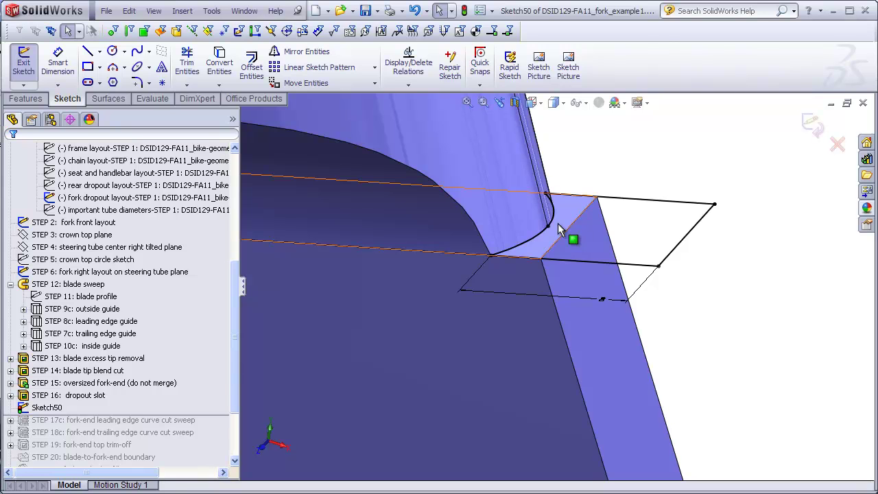
Exit Sketch50, then build Sketch51 on the fork-end face from its straight and curved outer edges
{"action": "left_click", "coordinate": [806, 127]}
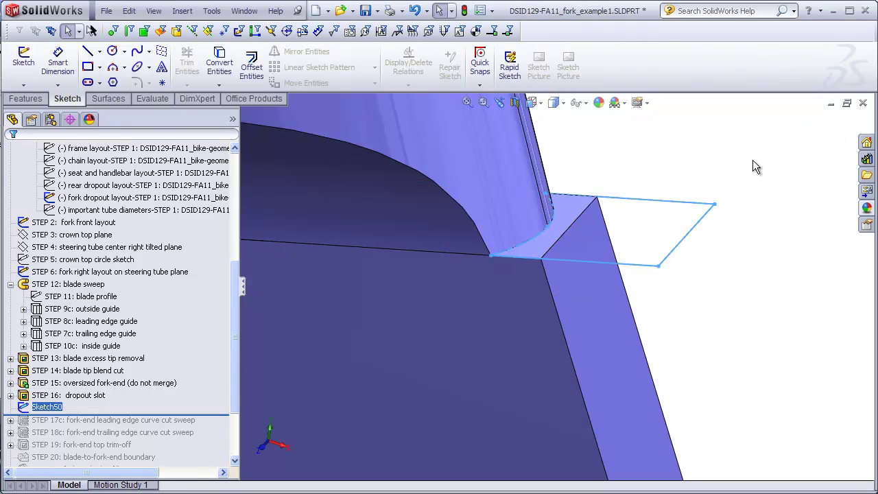
{"action": "left_click", "coordinate": [443, 310]}
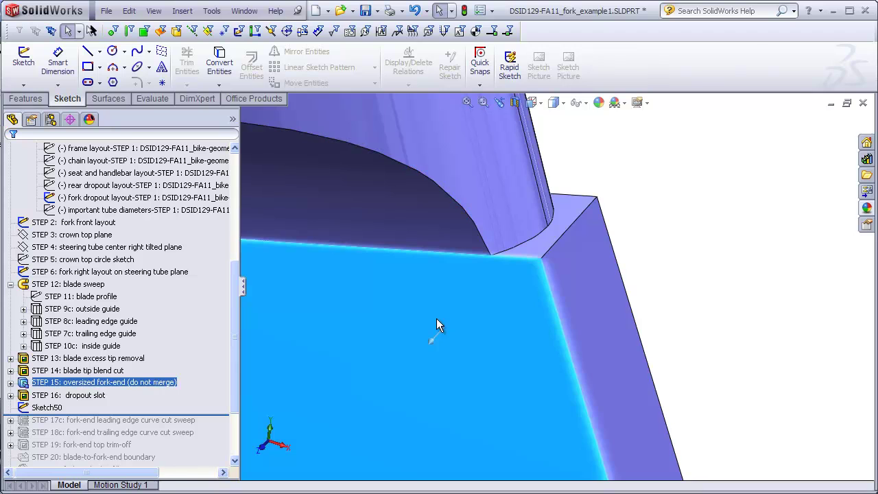
{"action": "key", "text": "ctrl+8"}
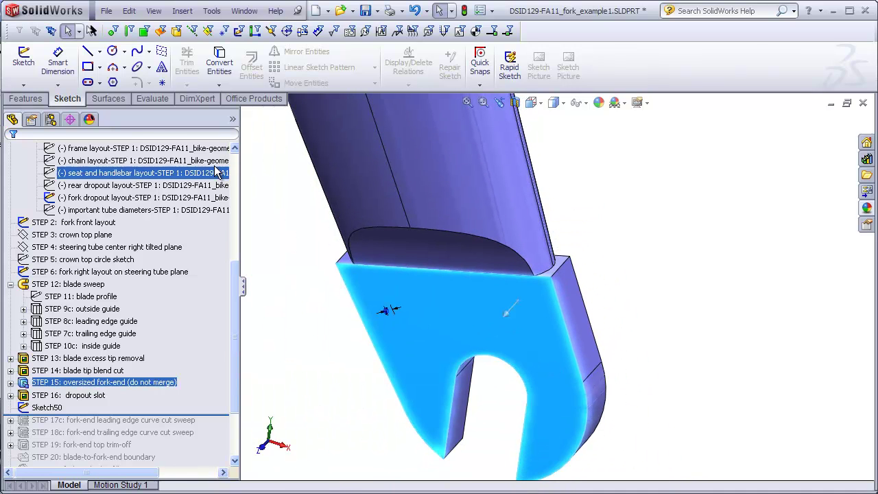
{"action": "left_click", "coordinate": [28, 56]}
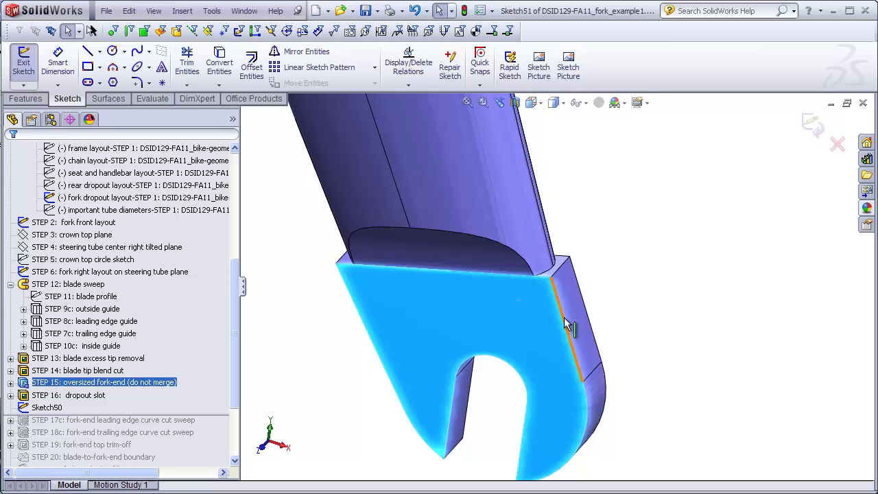
{"action": "left_click", "coordinate": [642, 353]}
{"action": "left_click", "coordinate": [580, 364]}
{"action": "left_click", "coordinate": [591, 411], "text": "ctrl"}
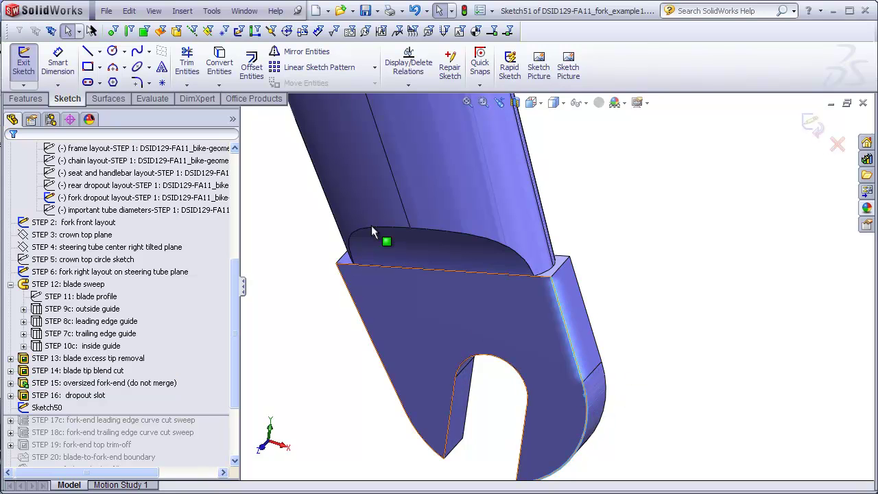
{"action": "left_click", "coordinate": [219, 63]}
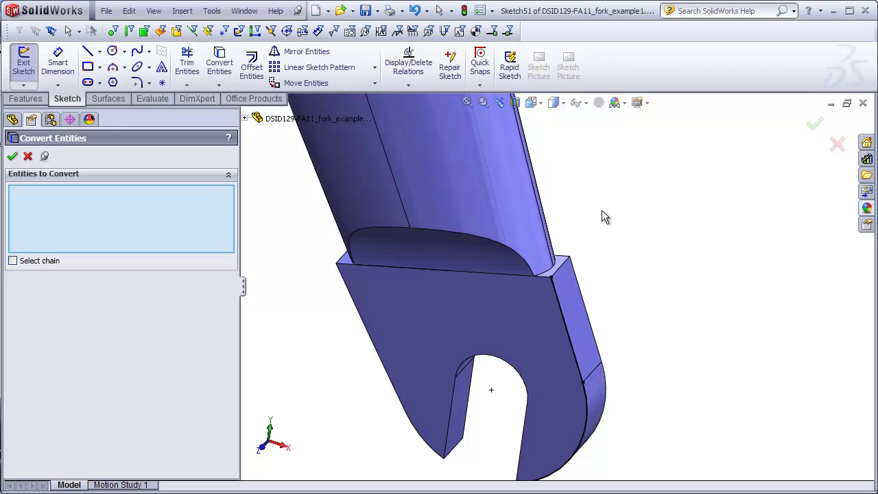
{"action": "left_click", "coordinate": [27, 157]}
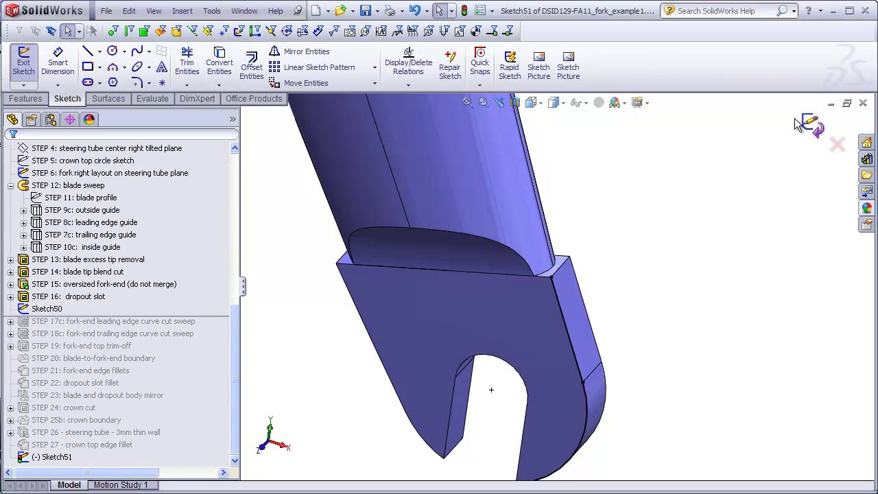
{"action": "left_click", "coordinate": [803, 122]}
Show all sketch types, then hide the STEP 2 circle and dropout layout sketches
{"action": "left_click", "coordinate": [154, 12]}
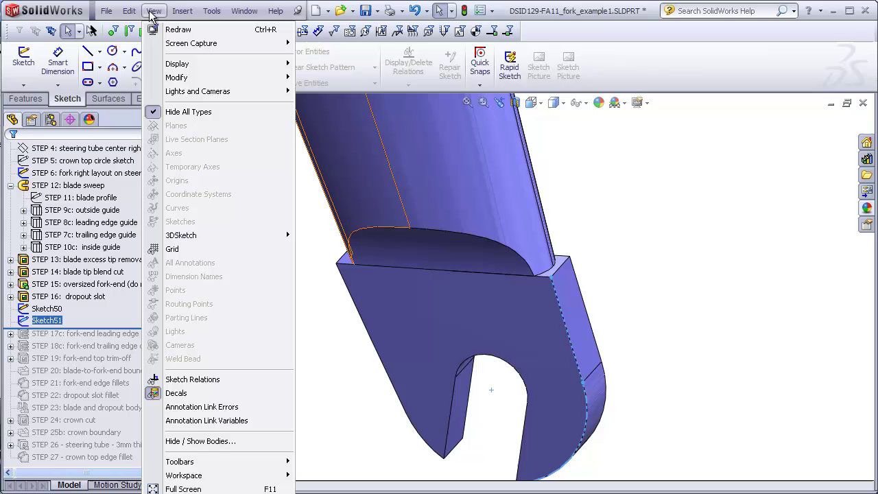
{"action": "left_click", "coordinate": [188, 112]}
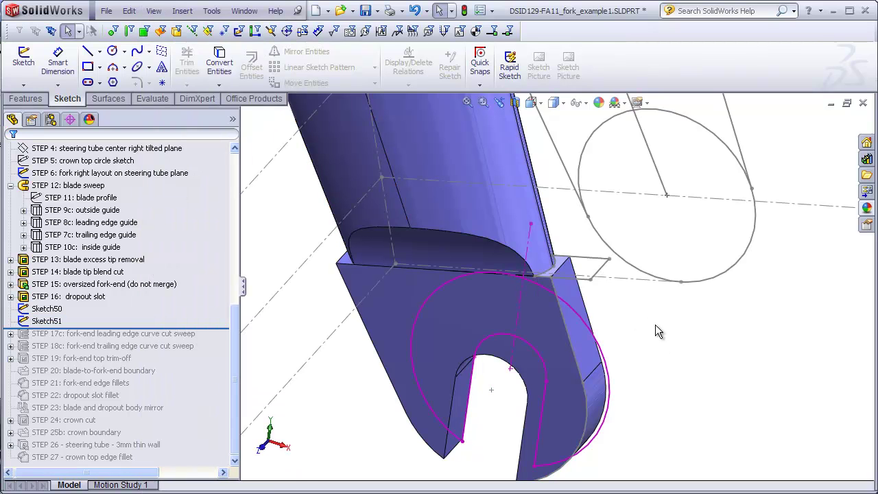
{"action": "right_click", "coordinate": [641, 275]}
{"action": "left_click", "coordinate": [661, 244]}
{"action": "mouse_move", "coordinate": [632, 296]}
{"action": "middle_mouse_down"}
{"action": "mouse_move", "coordinate": [633, 309]}
{"action": "mouse_move", "coordinate": [591, 291]}
{"action": "middle_mouse_up"}
{"action": "right_click", "coordinate": [587, 291]}
{"action": "left_click", "coordinate": [613, 272]}
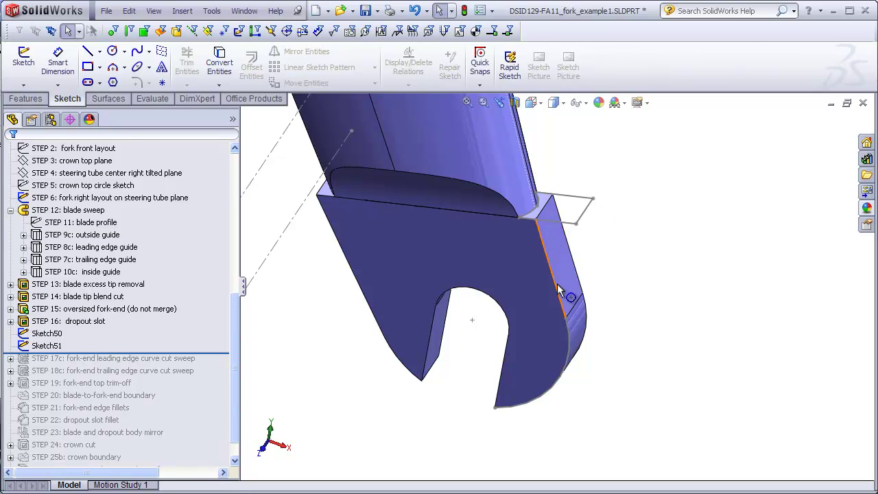
Swept Cut Sketch50 as profile along Sketch51 as path to round the fork-end's leading edge
{"action": "left_click", "coordinate": [36, 100]}
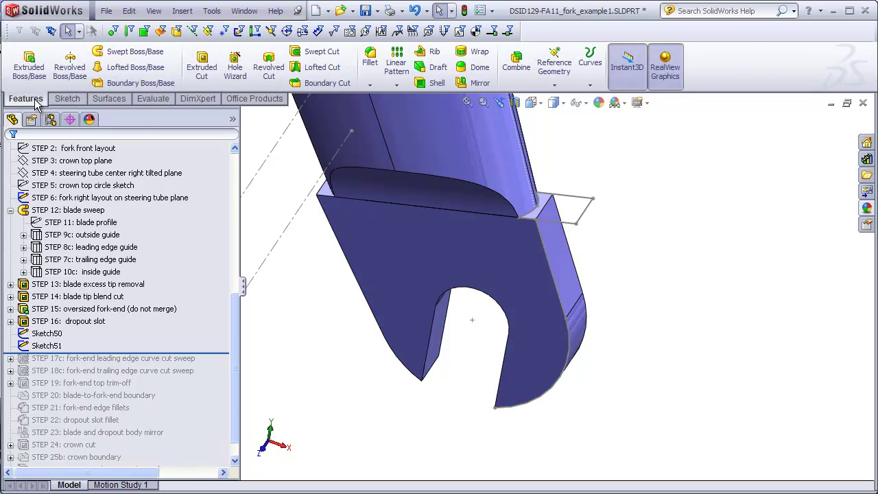
{"action": "left_click", "coordinate": [316, 55]}
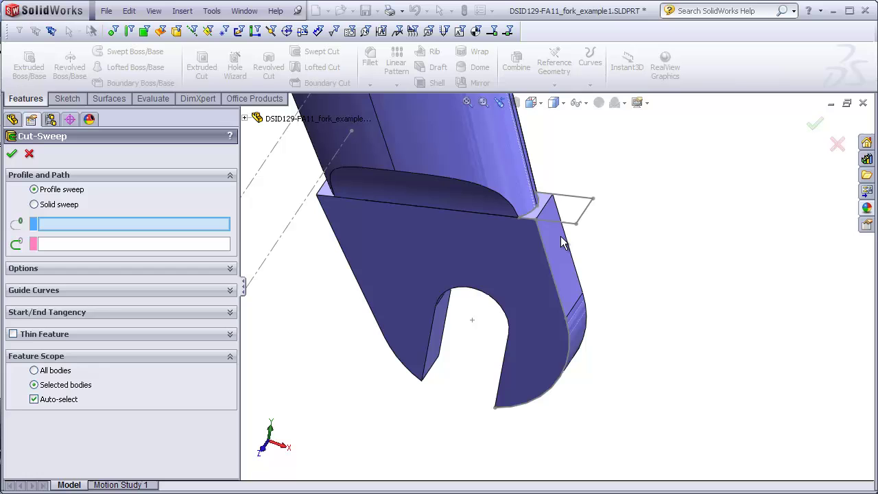
{"action": "left_click", "coordinate": [558, 226]}
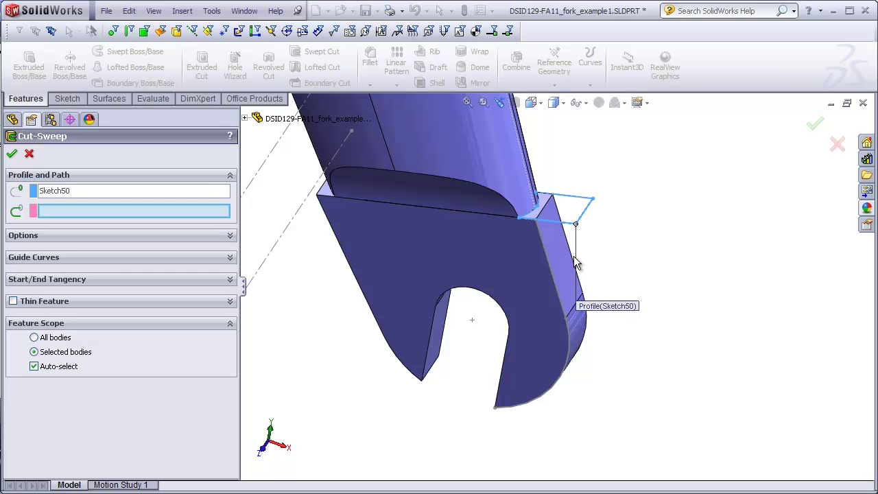
{"action": "left_click", "coordinate": [546, 253]}
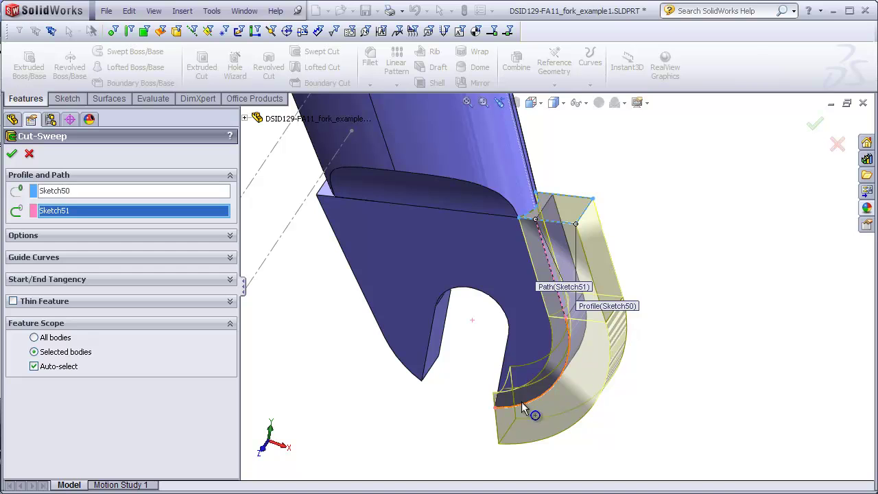
{"action": "middle_click_drag", "start_coordinate": [584, 288], "coordinate": [561, 195]}
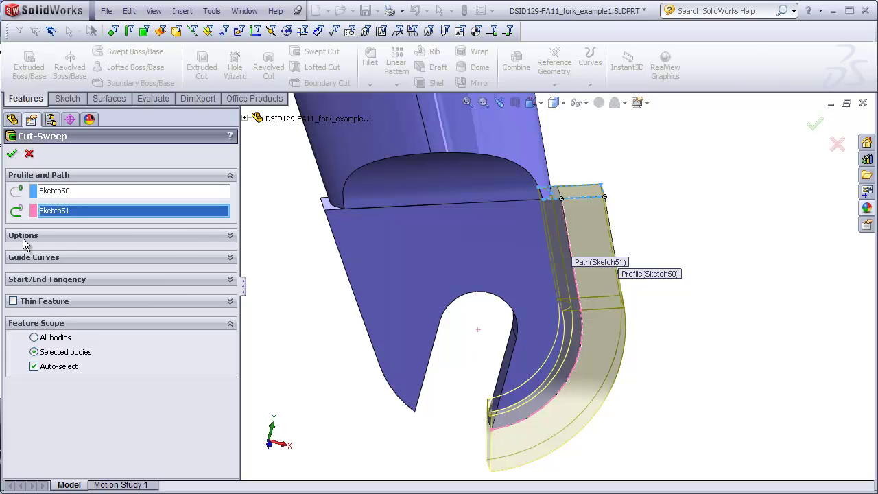
{"action": "left_click", "coordinate": [148, 237]}
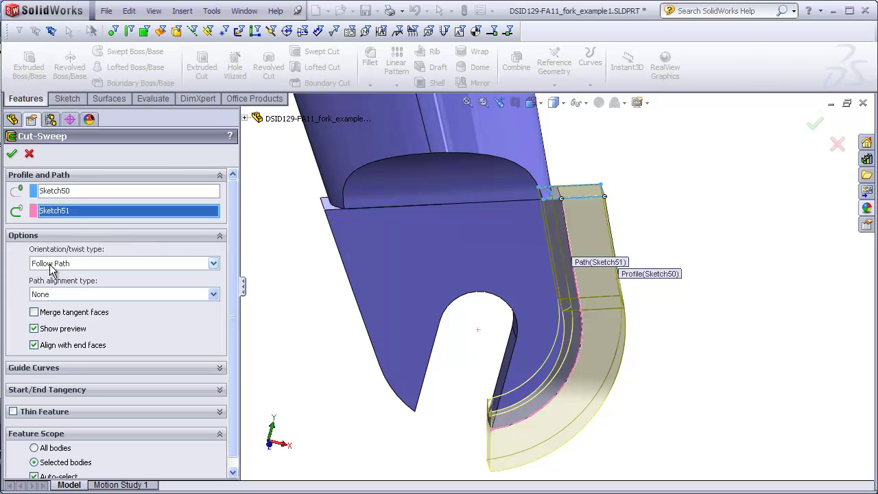
{"action": "left_click", "coordinate": [12, 153]}
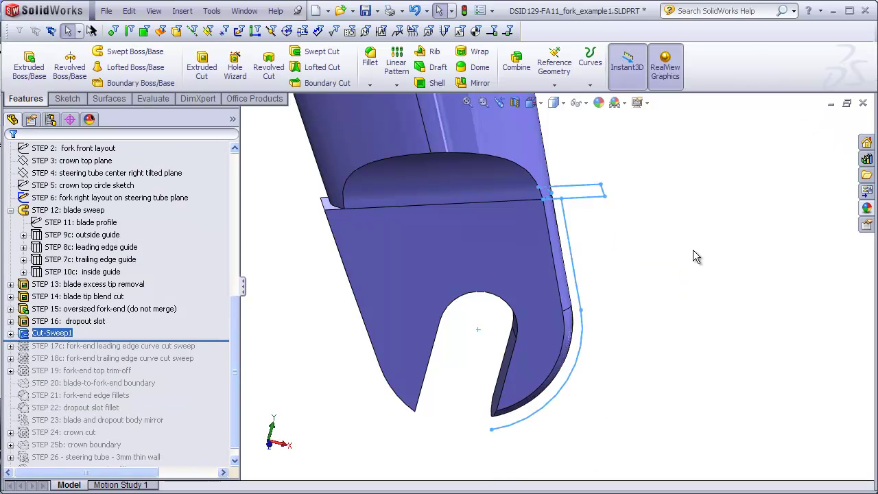
{"action": "mouse_move", "coordinate": [649, 251]}
{"action": "middle_mouse_down"}
{"action": "mouse_move", "coordinate": [594, 231]}
{"action": "mouse_move", "coordinate": [549, 247]}
{"action": "mouse_move", "coordinate": [546, 288]}
{"action": "mouse_move", "coordinate": [582, 322]}
{"action": "middle_mouse_up"}
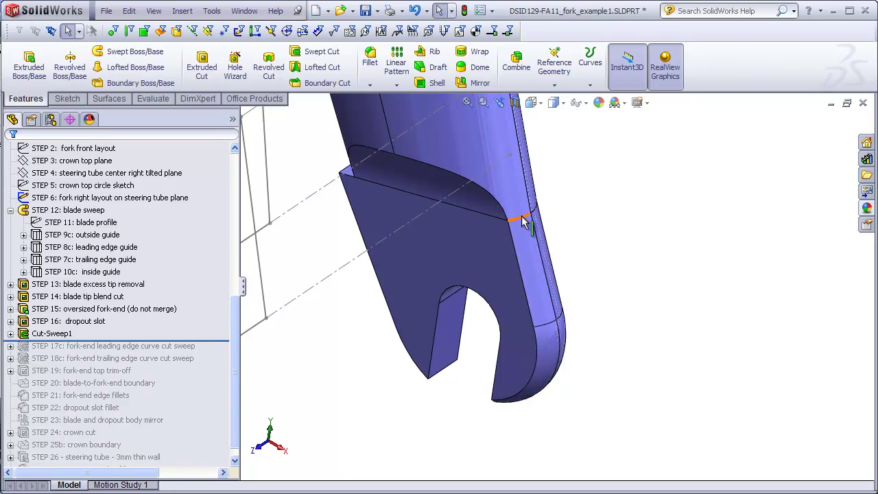
{"action": "middle_click_drag", "start_coordinate": [542, 234], "coordinate": [537, 212]}
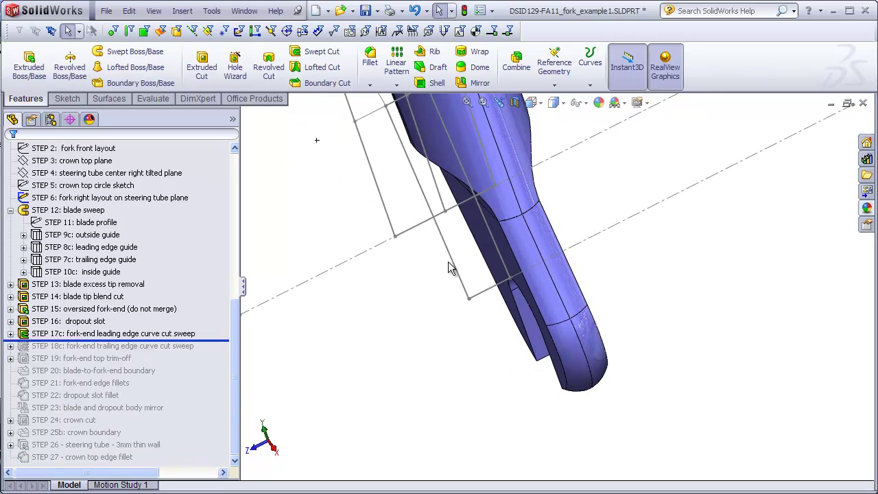
Inspect STEP 17c's cut faces near the dropout, then roll the tree forward past STEP 18c
{"action": "left_click", "coordinate": [177, 335]}
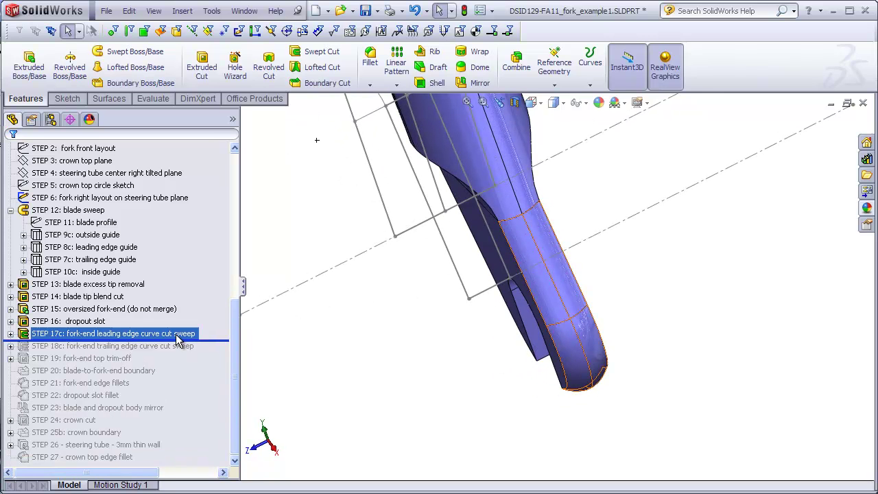
{"action": "left_click", "coordinate": [275, 346]}
{"action": "middle_click_drag", "start_coordinate": [378, 350], "coordinate": [426, 325]}
{"action": "scroll", "coordinate": [418, 321], "scroll_direction": "up", "scroll_amount": 3}
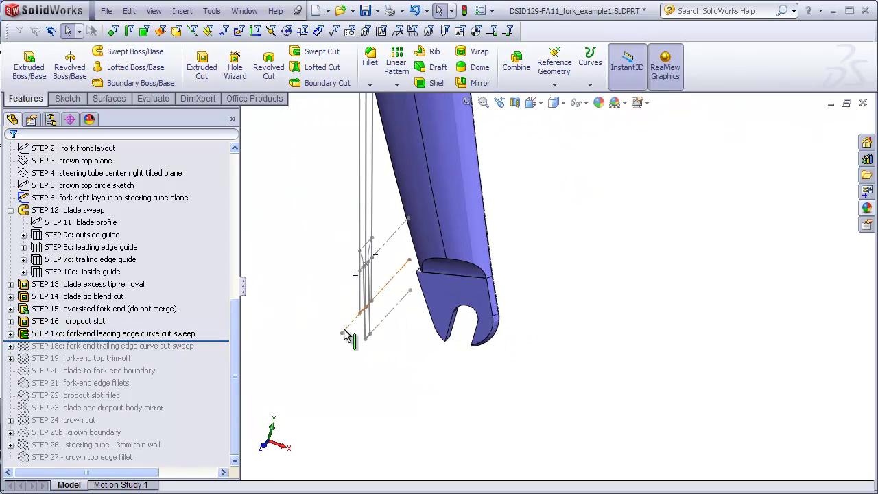
{"action": "mouse_move", "coordinate": [343, 335]}
{"action": "middle_mouse_down"}
{"action": "mouse_move", "coordinate": [329, 313]}
{"action": "mouse_move", "coordinate": [357, 322]}
{"action": "mouse_move", "coordinate": [343, 315]}
{"action": "mouse_move", "coordinate": [350, 319]}
{"action": "middle_mouse_up"}
{"action": "scroll", "coordinate": [433, 309], "scroll_direction": "down", "scroll_amount": 5}
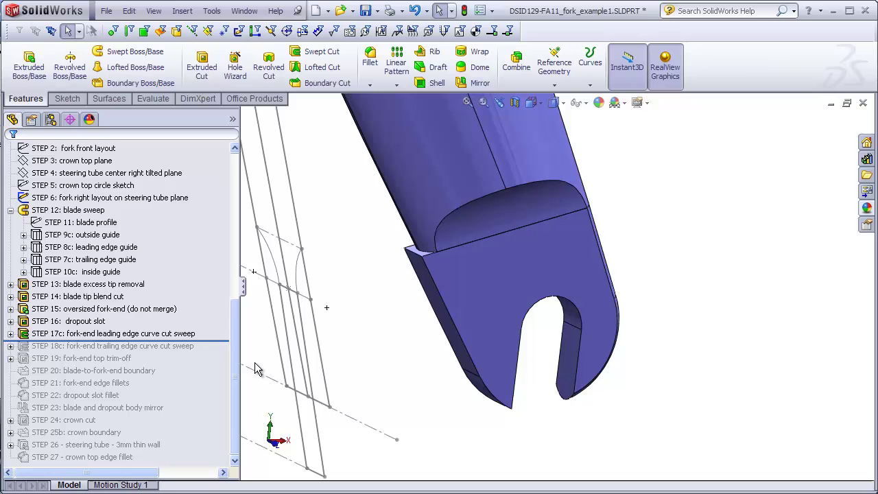
{"action": "left_click_drag", "start_coordinate": [227, 342], "coordinate": [222, 353]}
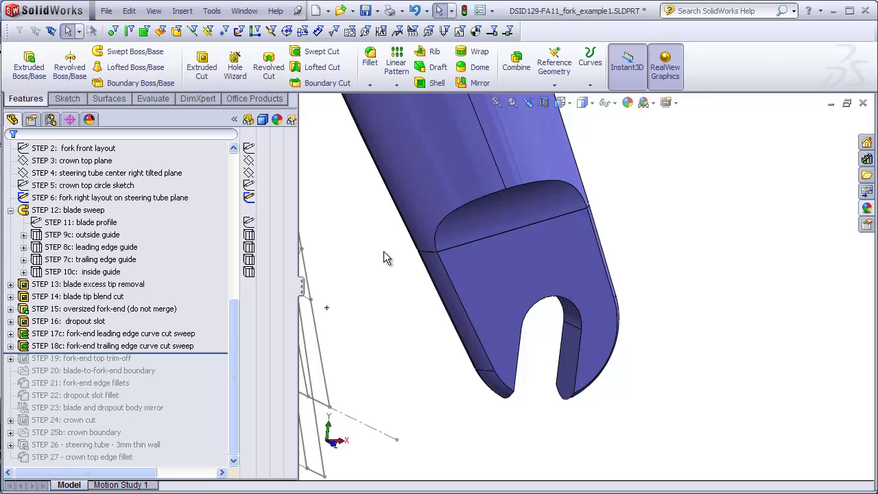
{"action": "left_click", "coordinate": [155, 100]}
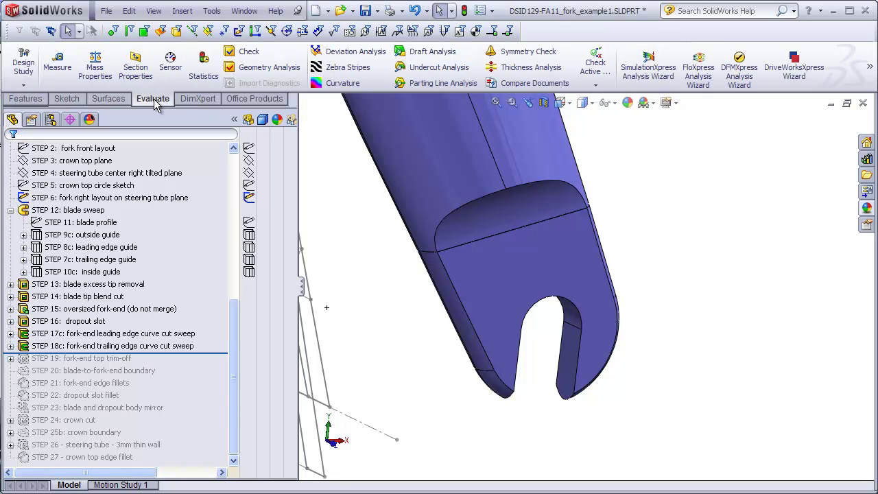
{"action": "left_click", "coordinate": [348, 67]}
{"action": "middle_click_drag", "start_coordinate": [515, 238], "coordinate": [534, 245]}
{"action": "scroll", "coordinate": [474, 275], "scroll_direction": "down", "scroll_amount": 5}
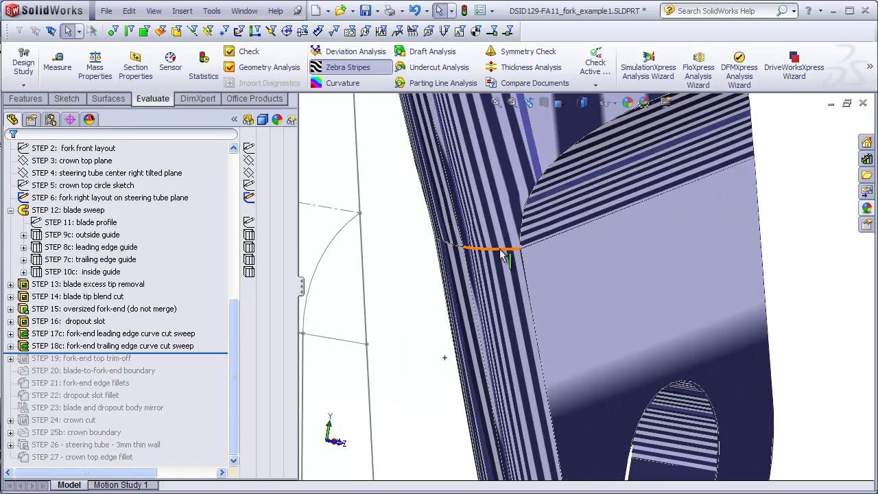
{"action": "middle_click_drag", "start_coordinate": [518, 252], "coordinate": [505, 236]}
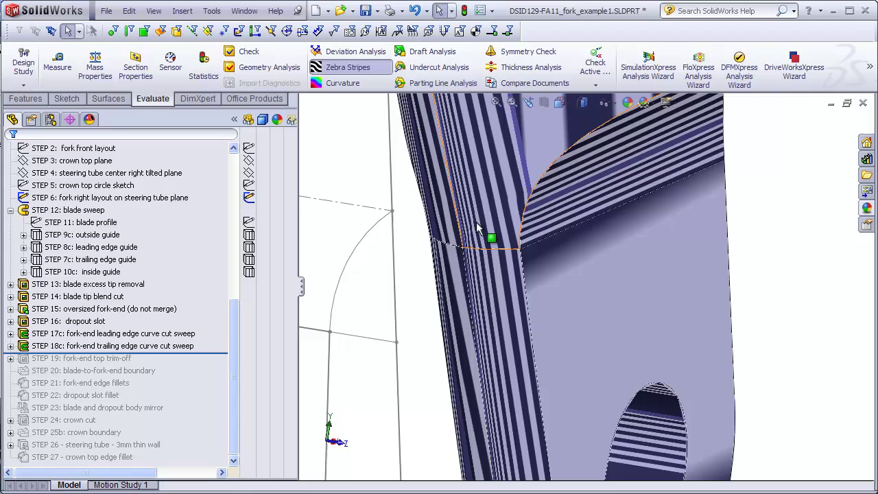
{"action": "scroll", "coordinate": [473, 249], "scroll_direction": "down", "scroll_amount": 3}
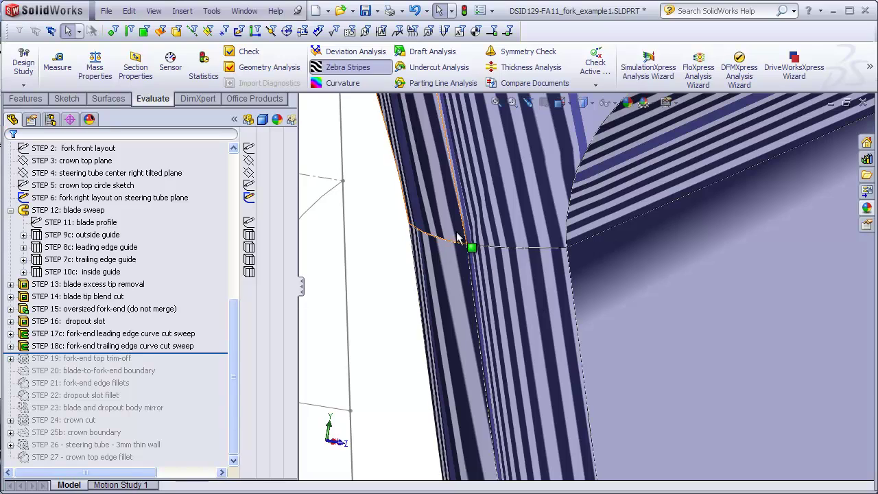
{"action": "middle_click_drag", "start_coordinate": [454, 233], "coordinate": [488, 290]}
{"action": "scroll", "coordinate": [675, 217], "scroll_direction": "down", "scroll_amount": 3}
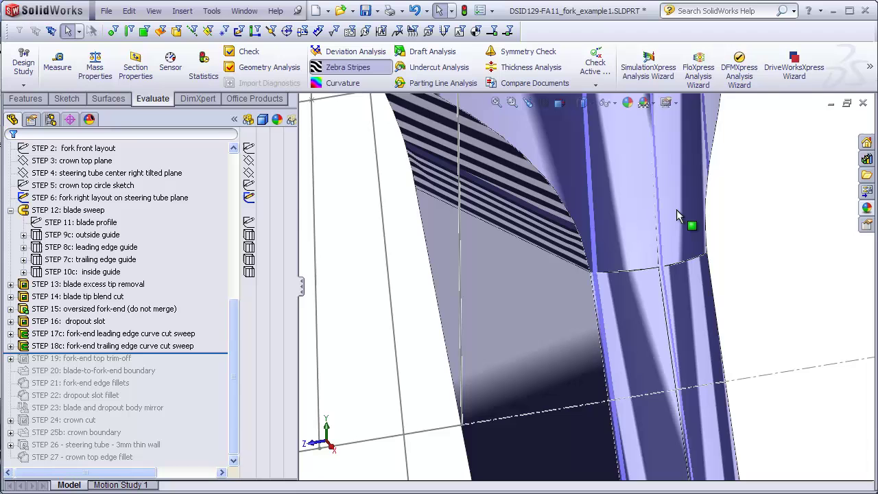
{"action": "scroll", "coordinate": [690, 296], "scroll_direction": "up", "scroll_amount": 5}
{"action": "left_click", "coordinate": [154, 11]}
{"action": "left_click", "coordinate": [343, 206]}
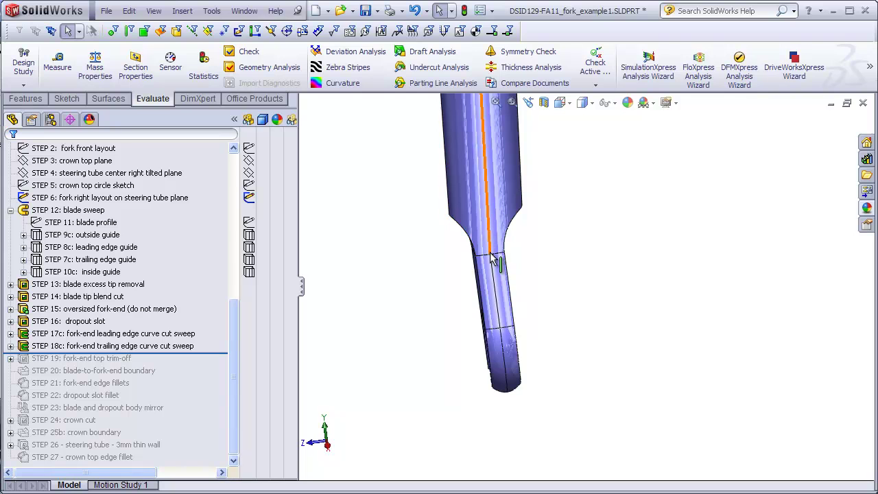
{"action": "scroll", "coordinate": [514, 258], "scroll_direction": "down", "scroll_amount": 3}
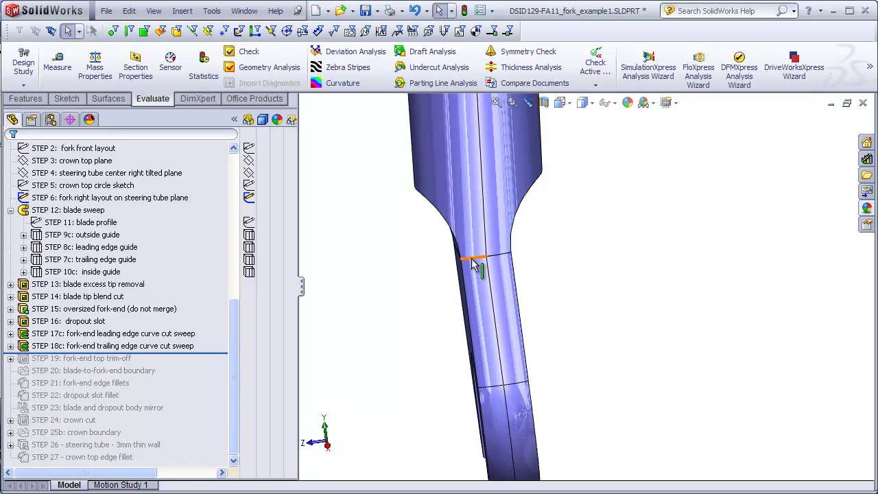
{"action": "mouse_move", "coordinate": [541, 266]}
{"action": "middle_mouse_down"}
{"action": "mouse_move", "coordinate": [573, 265]}
{"action": "mouse_move", "coordinate": [553, 273]}
{"action": "middle_mouse_up"}
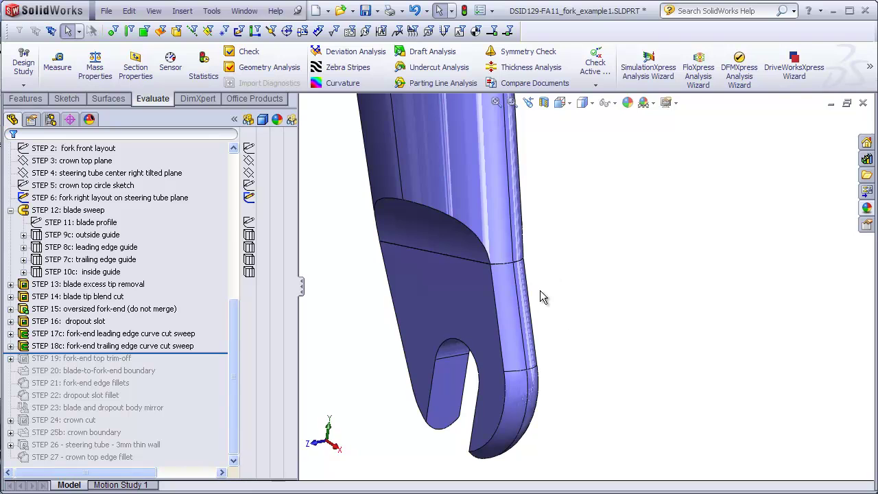
{"action": "scroll", "coordinate": [563, 370], "scroll_direction": "up", "scroll_amount": 2}
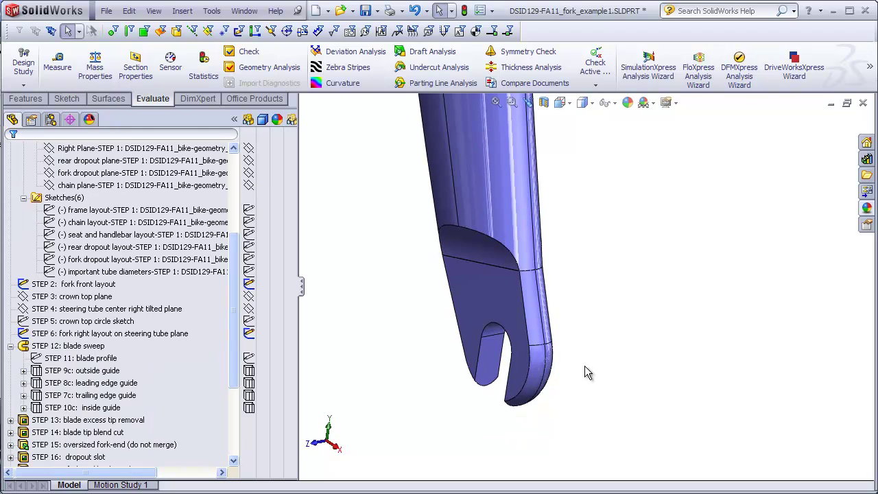
Start a sketch on the fork-end's flat face and draw a line across it
{"action": "middle_click_drag", "start_coordinate": [584, 365], "coordinate": [618, 343]}
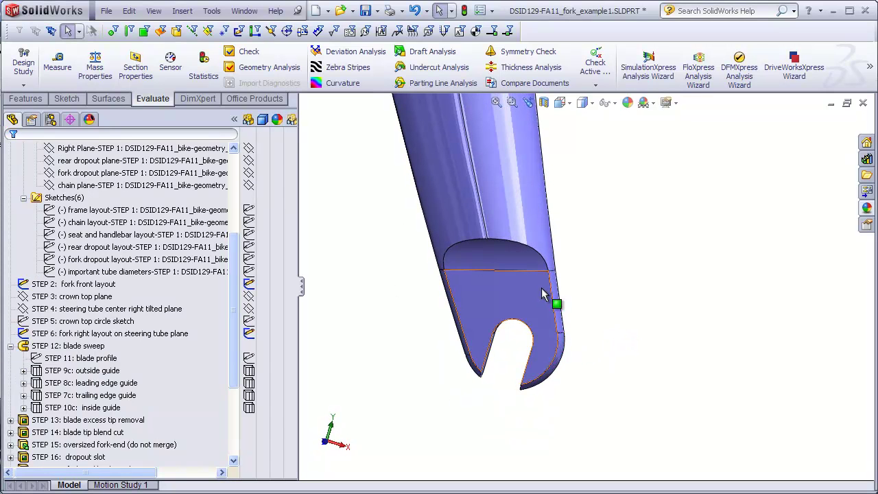
{"action": "scroll", "coordinate": [528, 295], "scroll_direction": "down", "scroll_amount": 2}
{"action": "left_click", "coordinate": [478, 286]}
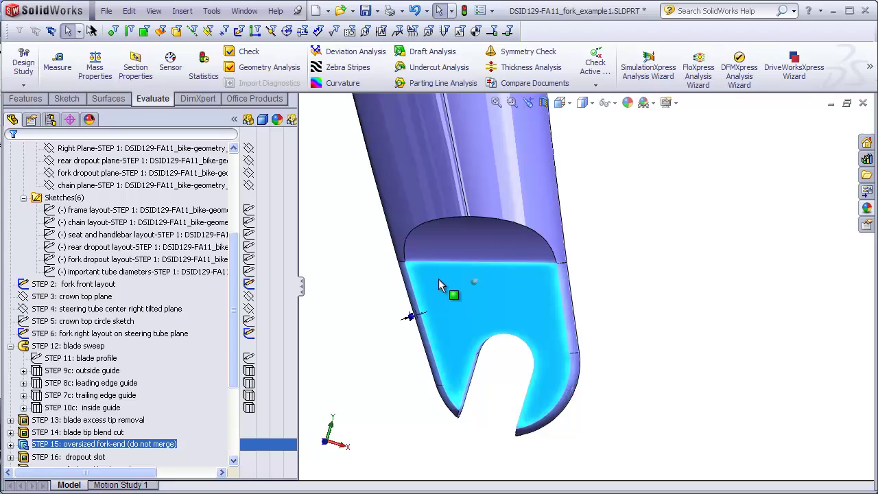
{"action": "left_click", "coordinate": [67, 99]}
{"action": "left_click", "coordinate": [24, 63]}
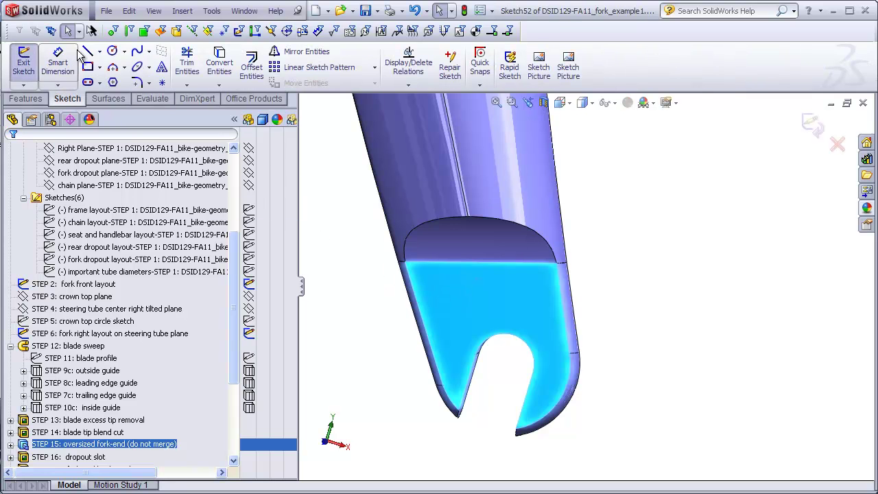
{"action": "left_click", "coordinate": [88, 53]}
{"action": "left_click", "coordinate": [372, 295]}
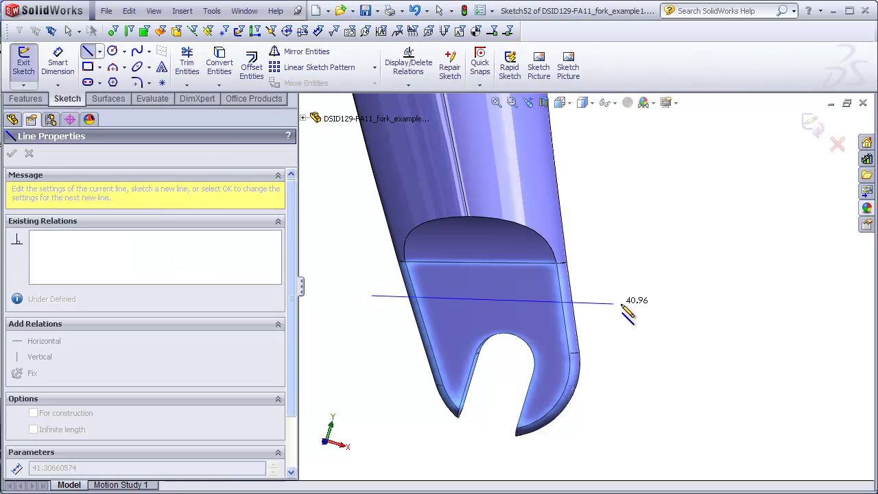
{"action": "left_click", "coordinate": [630, 303]}
{"action": "key", "text": "Escape"}
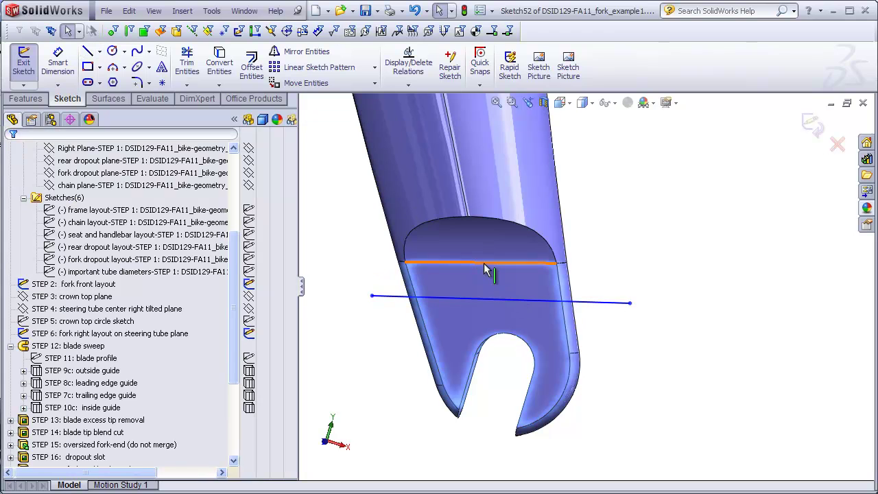
Make the line parallel to the face's top edge, 3 mm below it
{"action": "left_click", "coordinate": [490, 299], "text": "ctrl"}
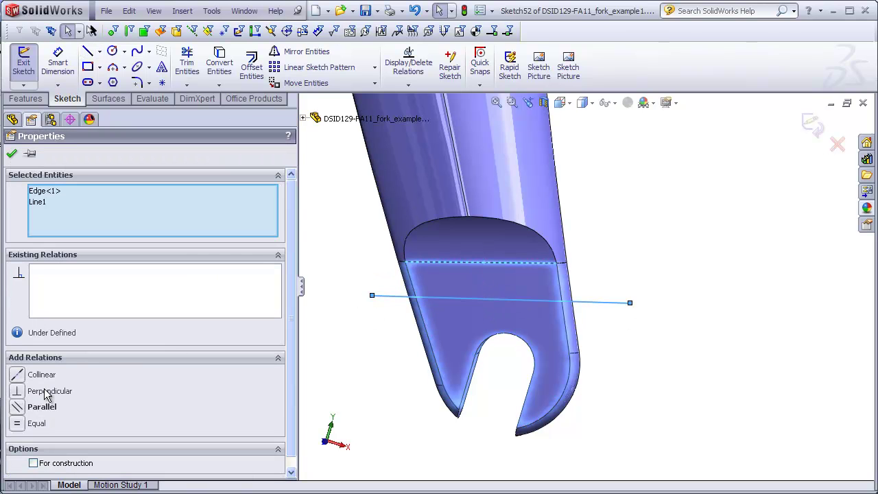
{"action": "left_click", "coordinate": [19, 410]}
{"action": "left_click", "coordinate": [403, 383]}
{"action": "left_click", "coordinate": [58, 62]}
{"action": "left_click", "coordinate": [539, 264]}
{"action": "left_click", "coordinate": [542, 297]}
{"action": "left_click", "coordinate": [600, 293]}
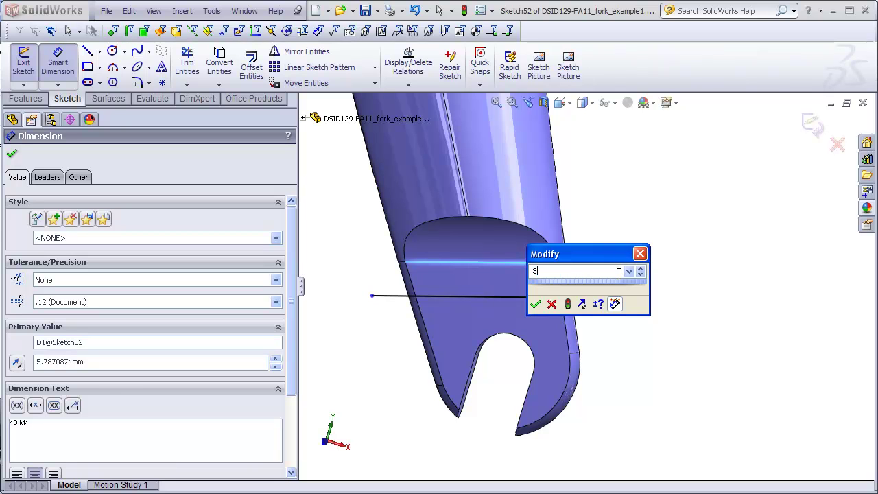
{"action": "type", "text": "3"}
{"action": "key", "text": "Return"}
{"action": "key", "text": "Escape"}
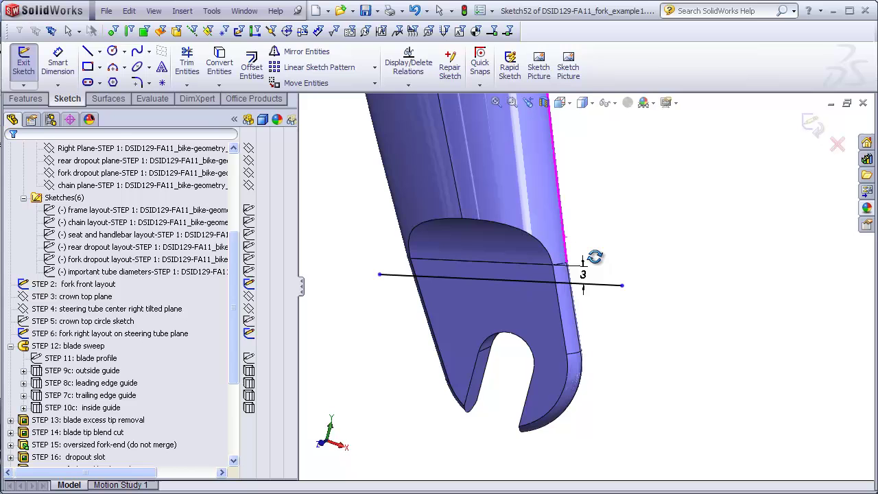
Extruded Cut Through All on the fork-end body only, trimming off its top
{"action": "left_click", "coordinate": [25, 99]}
{"action": "left_click", "coordinate": [201, 67]}
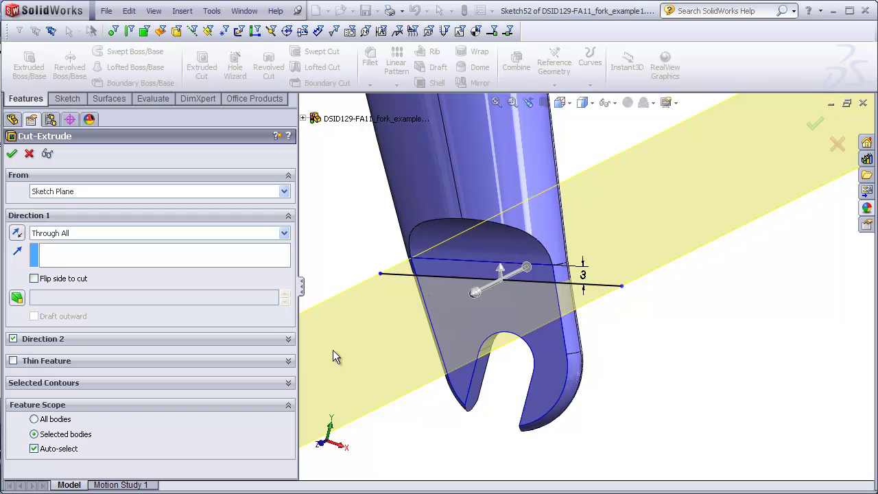
{"action": "left_click", "coordinate": [35, 450]}
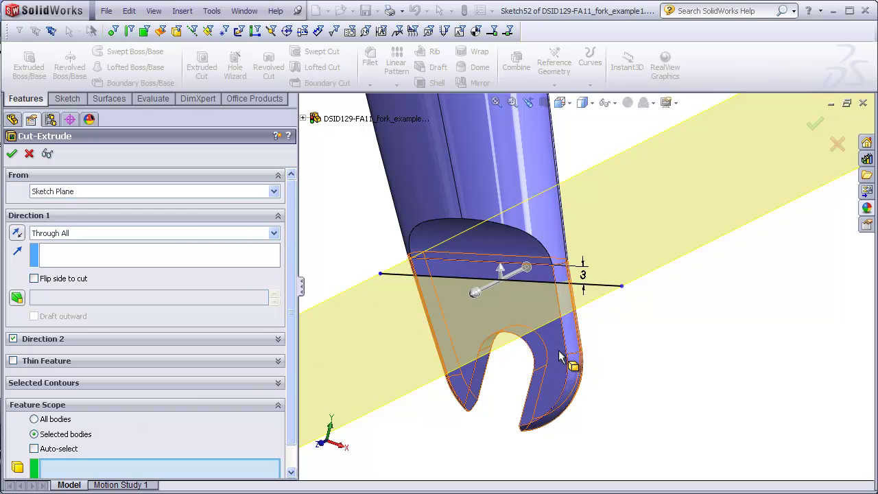
{"action": "left_click", "coordinate": [556, 354]}
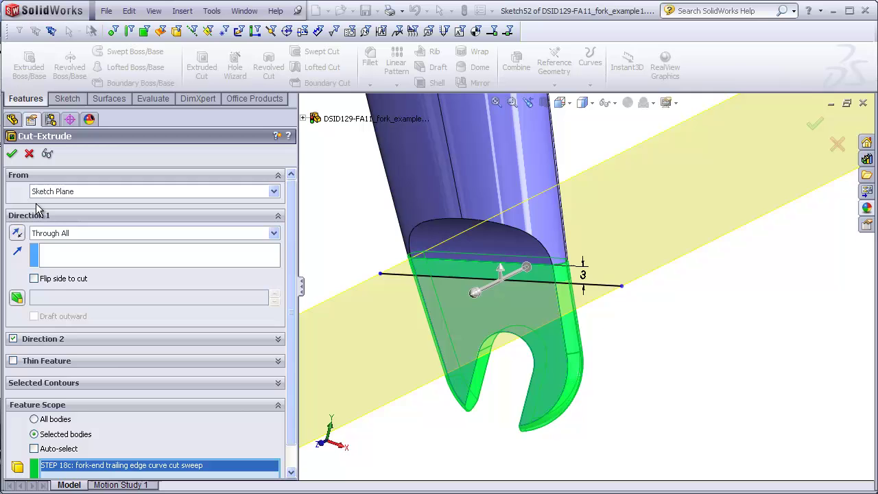
{"action": "left_click", "coordinate": [12, 155]}
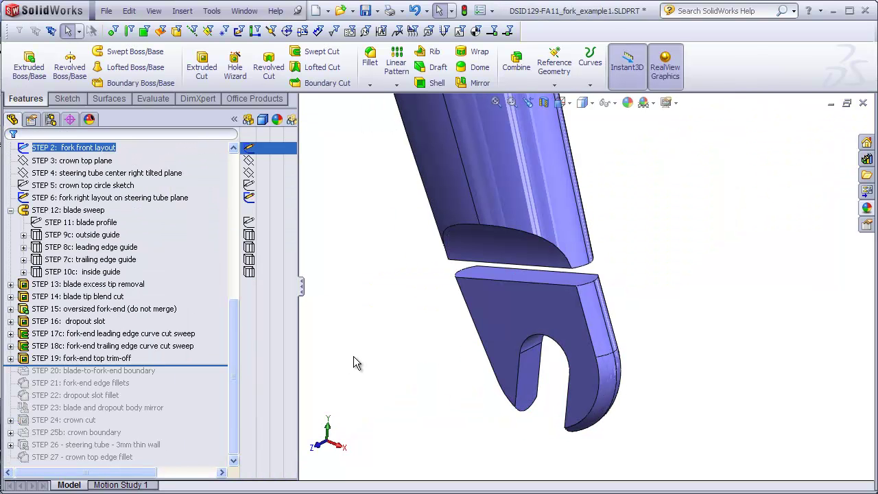
Start a boundary blend using the fork-end's top face and the blade's trimmed bottom face as profiles
{"action": "scroll", "coordinate": [557, 277], "scroll_direction": "down", "scroll_amount": 2}
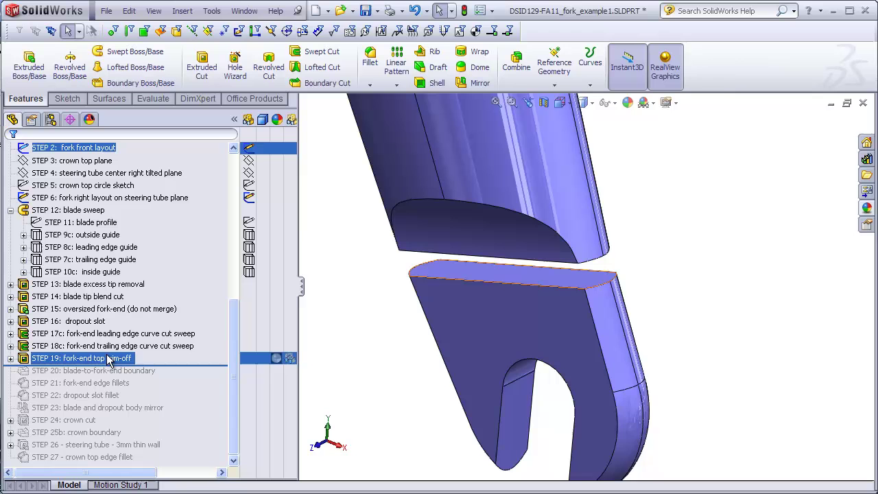
{"action": "left_click", "coordinate": [124, 83]}
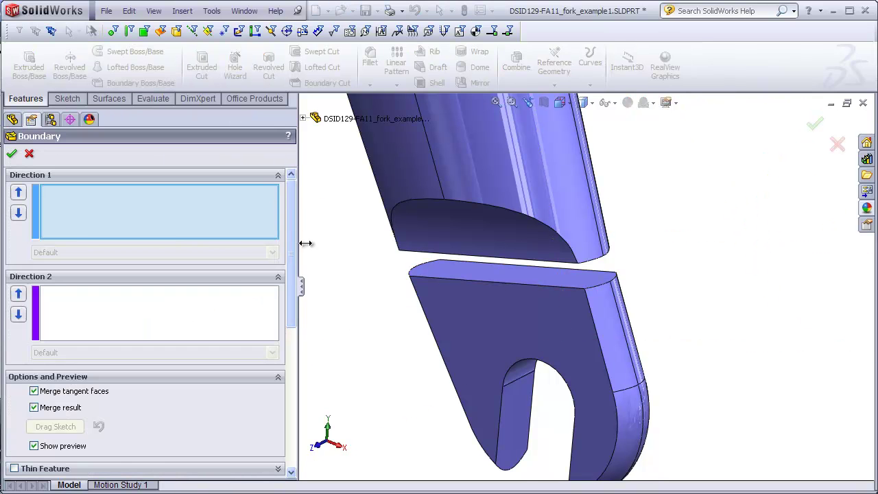
{"action": "scroll", "coordinate": [595, 292], "scroll_direction": "down", "scroll_amount": 3}
{"action": "left_click", "coordinate": [599, 284]}
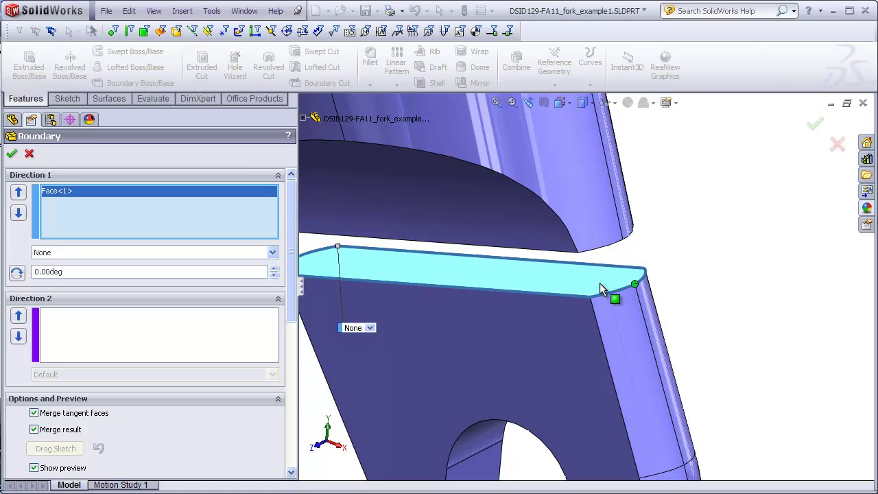
{"action": "middle_click_drag", "start_coordinate": [599, 282], "coordinate": [584, 219]}
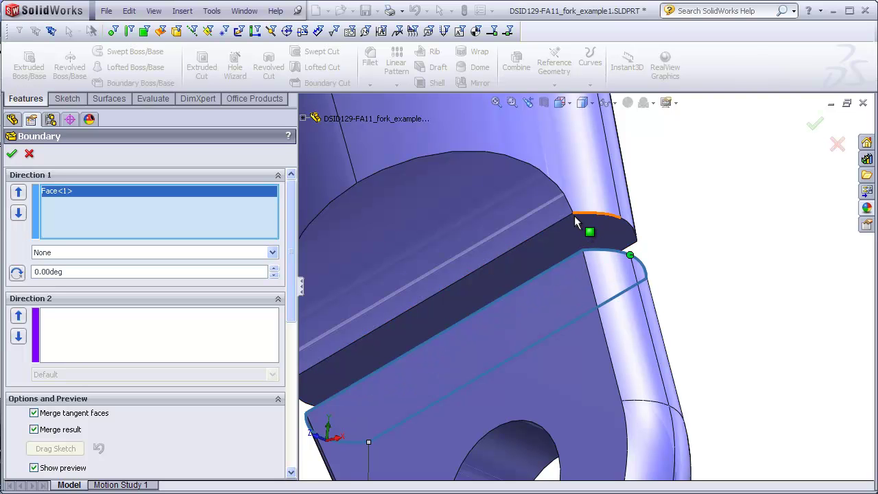
{"action": "left_click", "coordinate": [577, 218]}
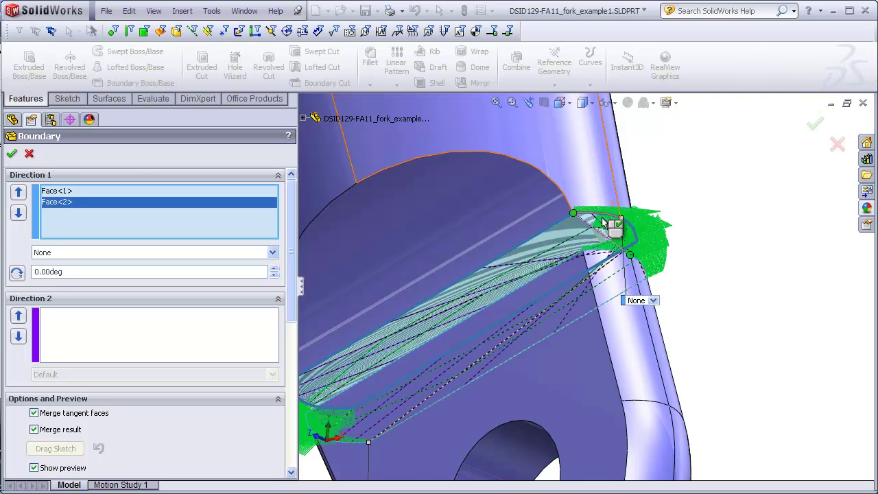
{"action": "middle_click_drag", "start_coordinate": [605, 239], "coordinate": [579, 316]}
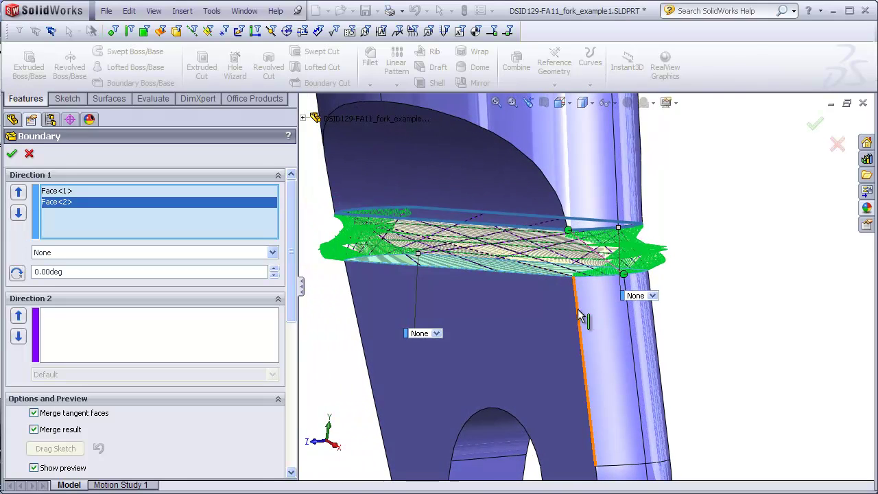
{"action": "right_click", "coordinate": [228, 203]}
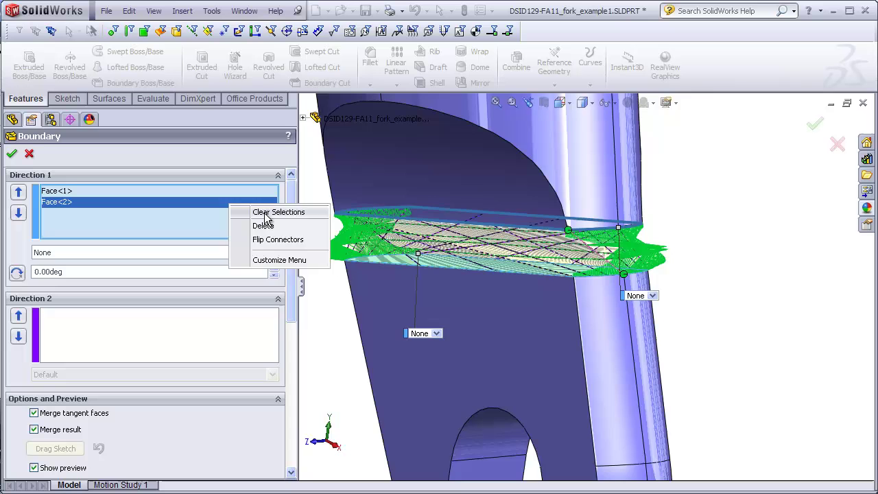
{"action": "left_click", "coordinate": [267, 212]}
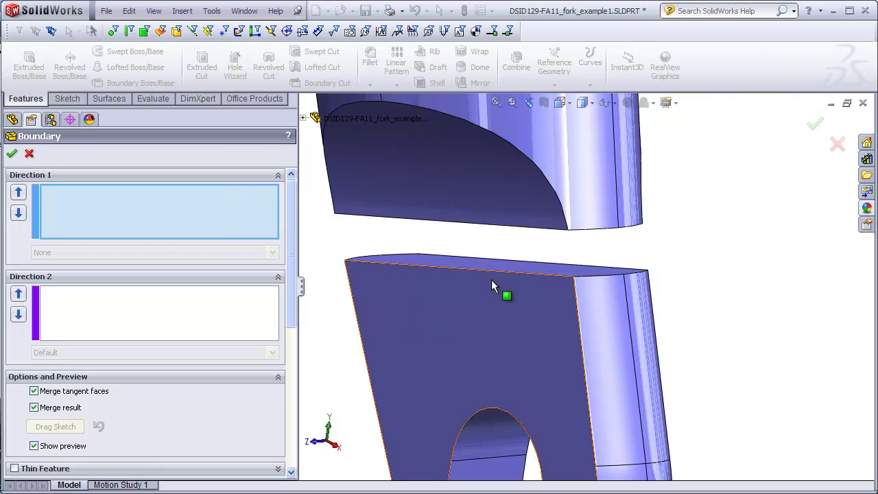
{"action": "left_click", "coordinate": [571, 271]}
{"action": "middle_click_drag", "start_coordinate": [579, 281], "coordinate": [581, 197]}
{"action": "left_click", "coordinate": [578, 174]}
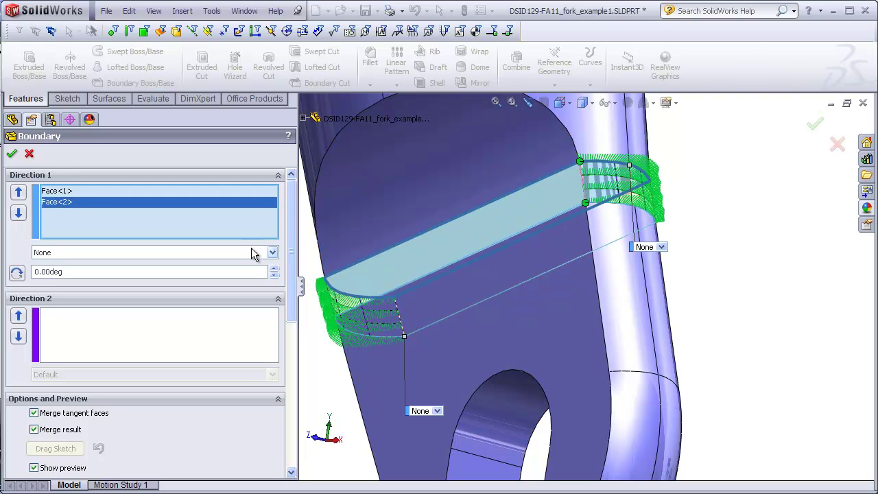
Set both face end constraints to Tangency To Face and accept the boundary blend
{"action": "left_click", "coordinate": [271, 253]}
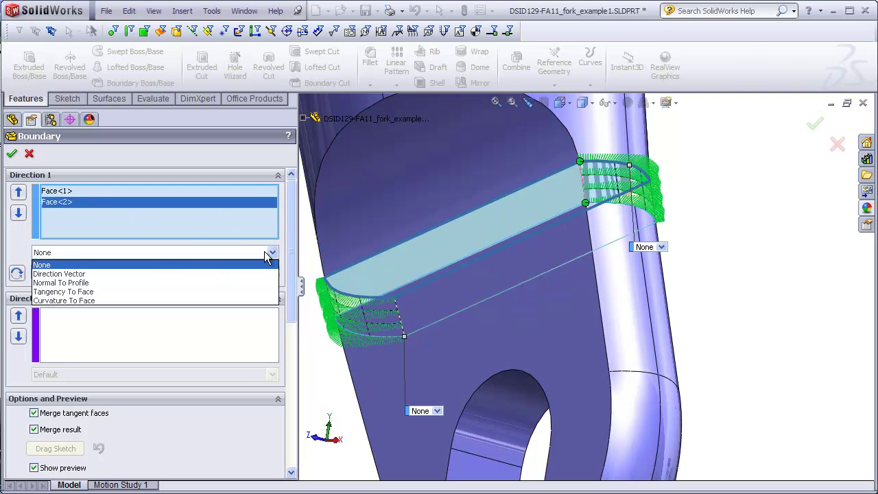
{"action": "left_click", "coordinate": [129, 292]}
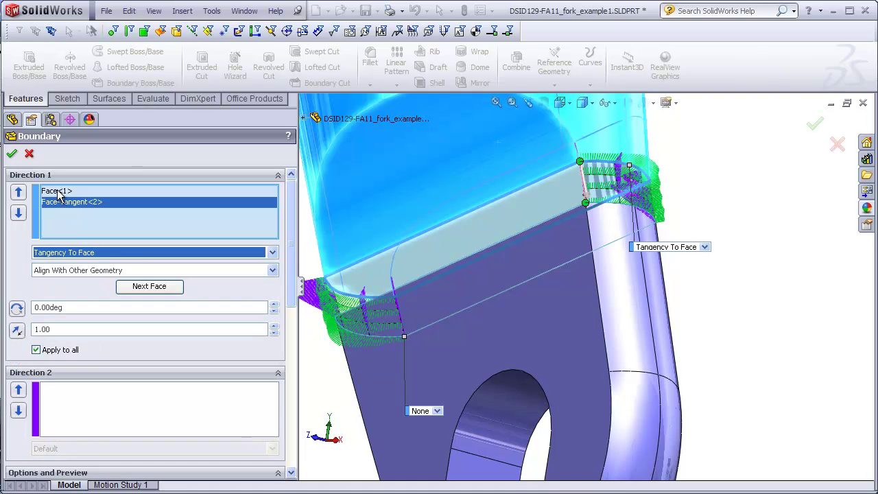
{"action": "left_click", "coordinate": [61, 191]}
{"action": "left_click", "coordinate": [273, 253]}
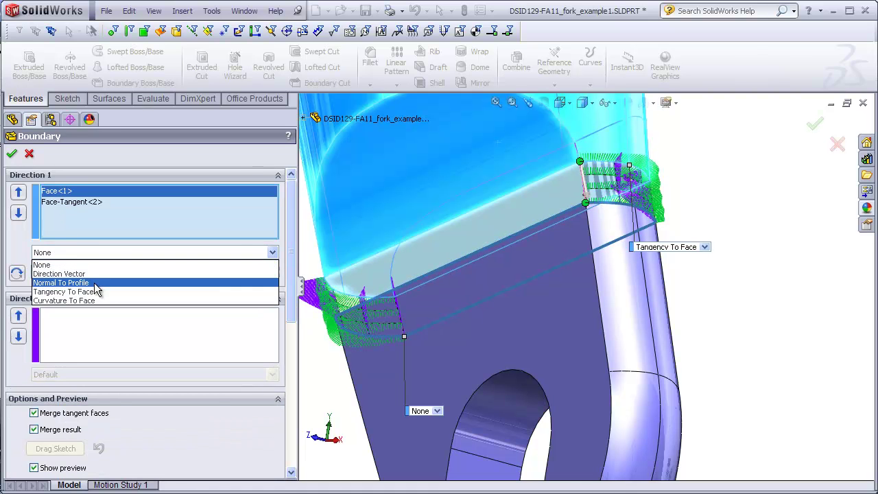
{"action": "left_click", "coordinate": [96, 291]}
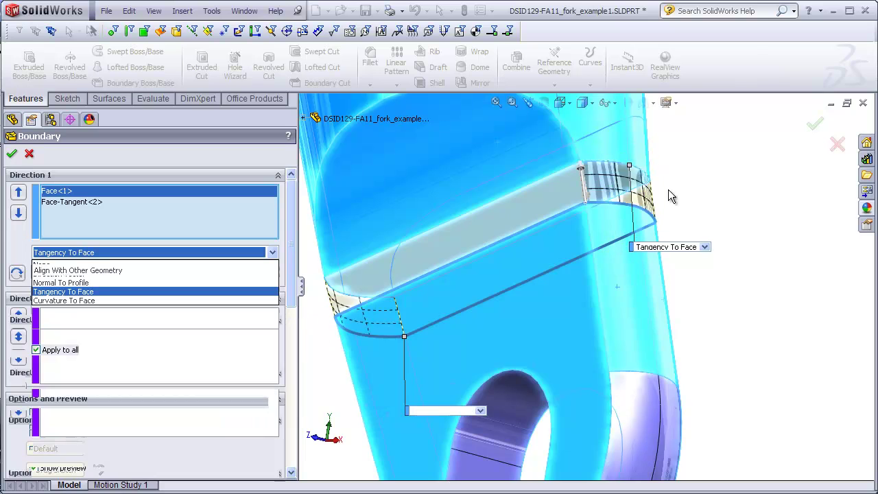
{"action": "middle_click_drag", "start_coordinate": [700, 194], "coordinate": [688, 248]}
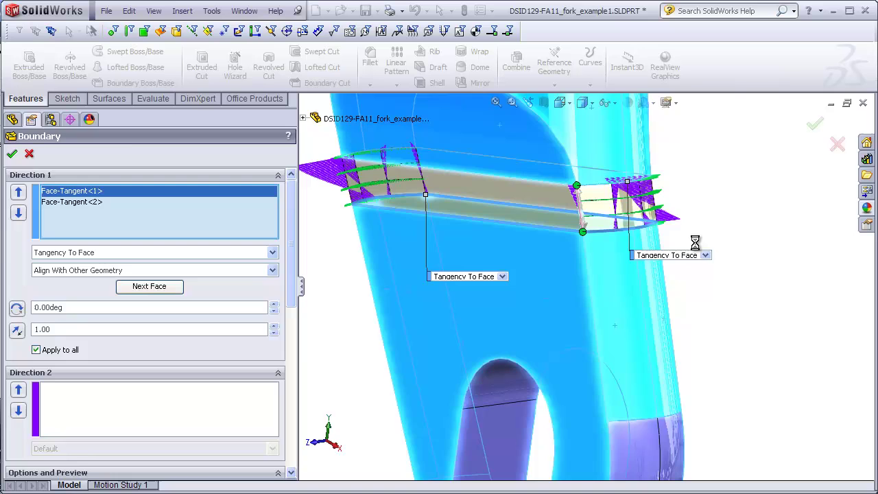
{"action": "key", "text": "Return"}
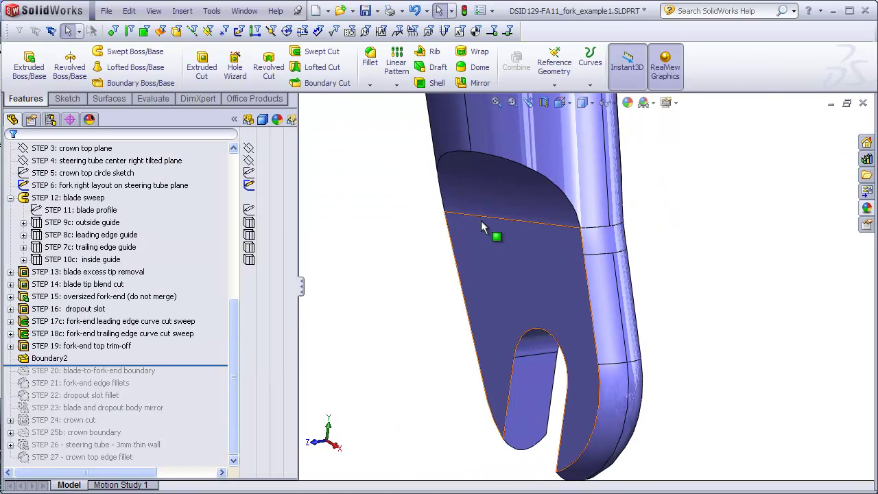
Turn on Zebra Stripes and inspect the blade and fork-end faces around the blend
{"action": "left_click", "coordinate": [152, 99]}
{"action": "left_click", "coordinate": [340, 67]}
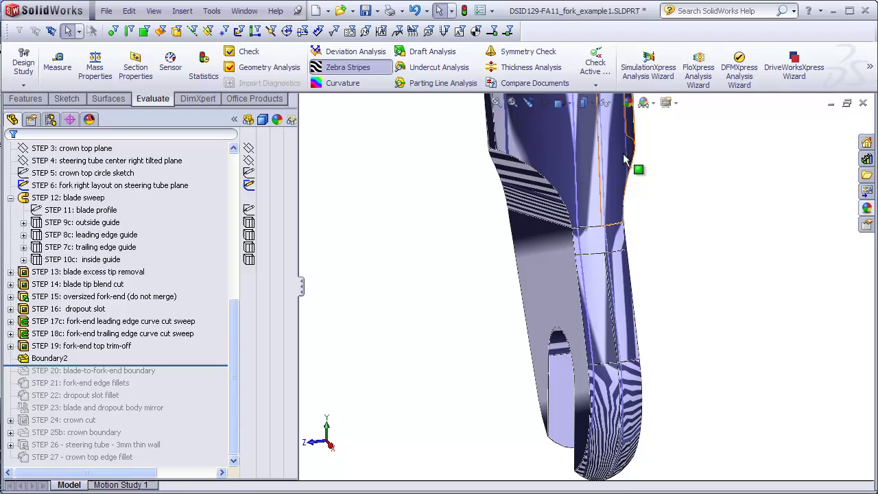
{"action": "left_click", "coordinate": [588, 162]}
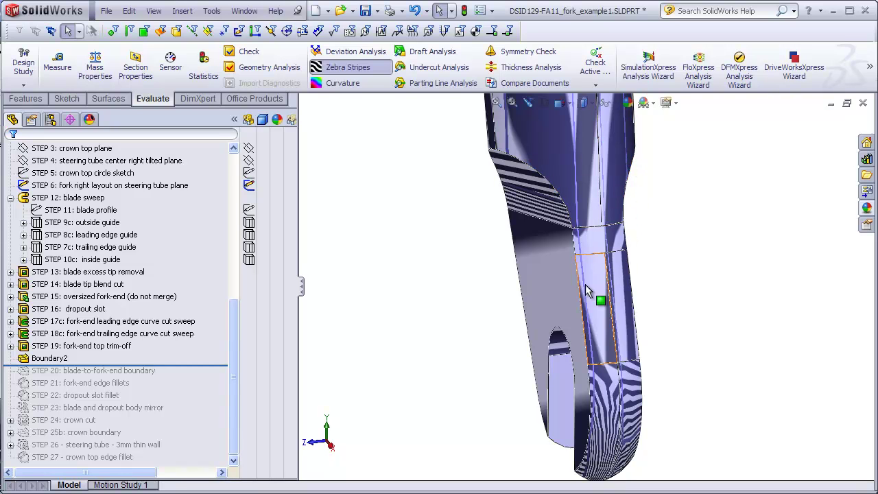
{"action": "middle_click_drag", "start_coordinate": [459, 266], "coordinate": [571, 282]}
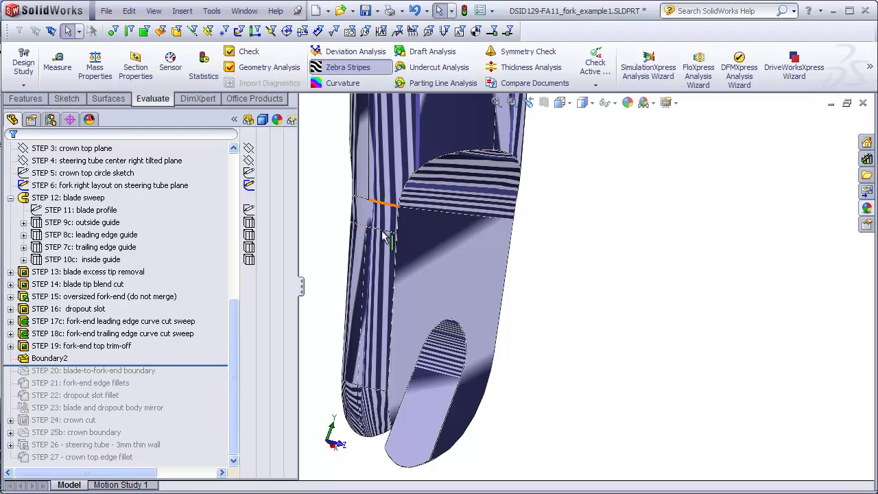
{"action": "left_click", "coordinate": [463, 243]}
{"action": "middle_click_drag", "start_coordinate": [453, 238], "coordinate": [343, 242]}
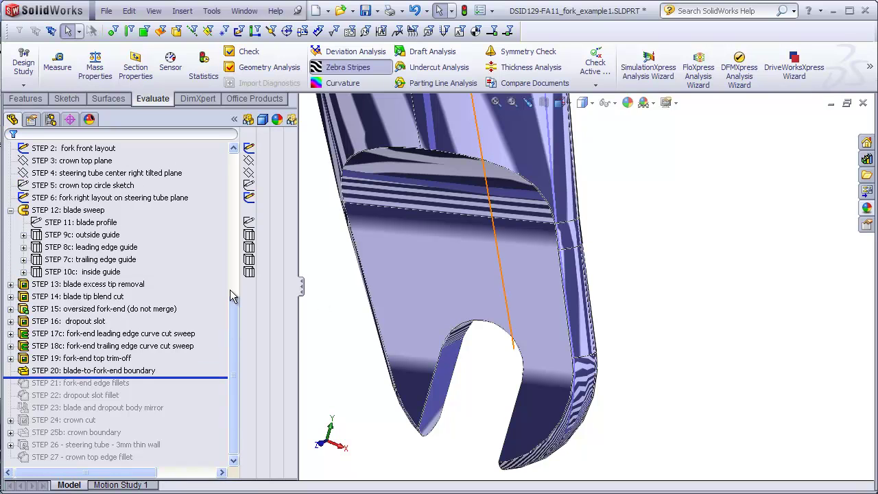
Select STEP 20: blade-to-fork-end boundary, turn Zebra Stripes off, and inspect the dropout end
{"action": "left_click", "coordinate": [104, 371]}
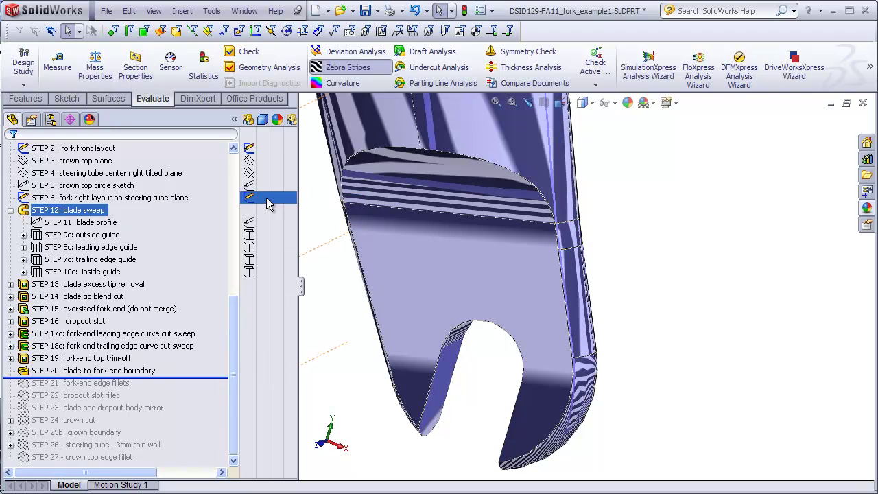
{"action": "left_click", "coordinate": [347, 67]}
{"action": "middle_click_drag", "start_coordinate": [652, 348], "coordinate": [620, 402]}
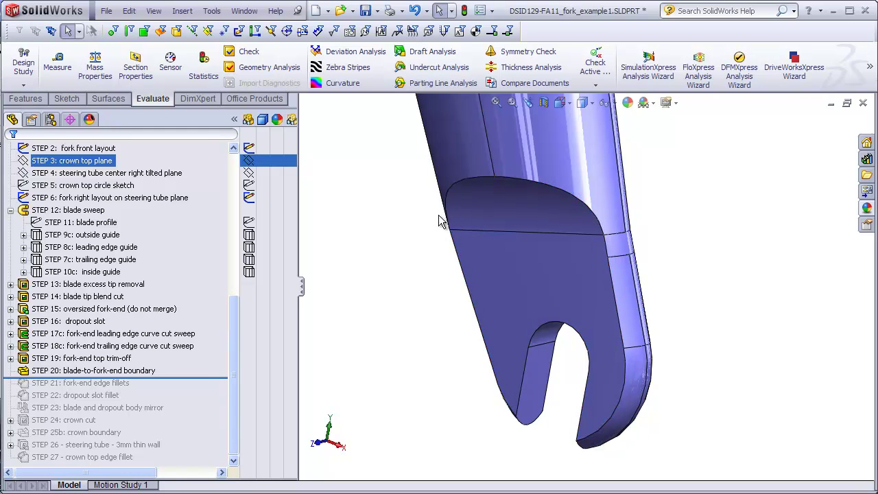
{"action": "middle_click_drag", "start_coordinate": [558, 350], "coordinate": [609, 425]}
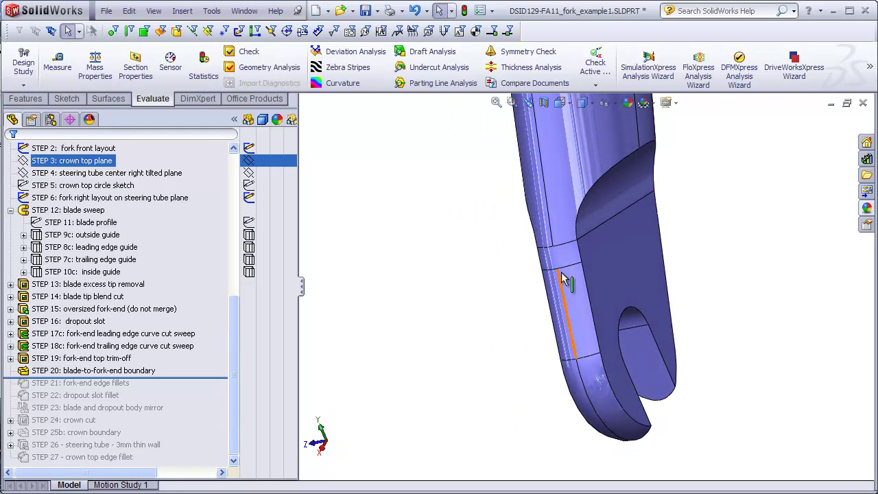
{"action": "middle_click_drag", "start_coordinate": [491, 394], "coordinate": [541, 384]}
{"action": "key", "text": "Escape"}
{"action": "scroll", "coordinate": [443, 376], "scroll_direction": "up", "scroll_amount": 5}
{"action": "scroll", "coordinate": [473, 408], "scroll_direction": "down", "scroll_amount": 3}
{"action": "middle_click_drag", "start_coordinate": [472, 406], "coordinate": [506, 392]}
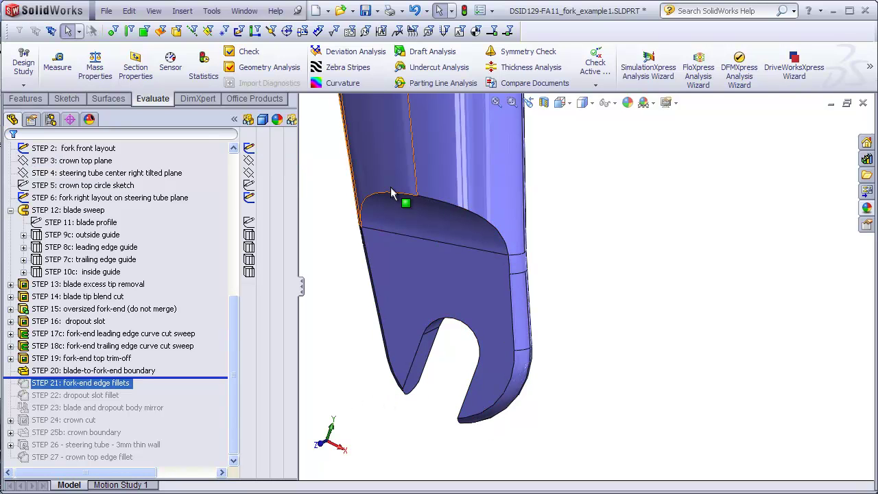
{"action": "left_click", "coordinate": [38, 101]}
Start a 1.00mm fillet on the fork-end's outer edge, fork-tip edge and another edge loop
{"action": "left_click", "coordinate": [370, 61]}
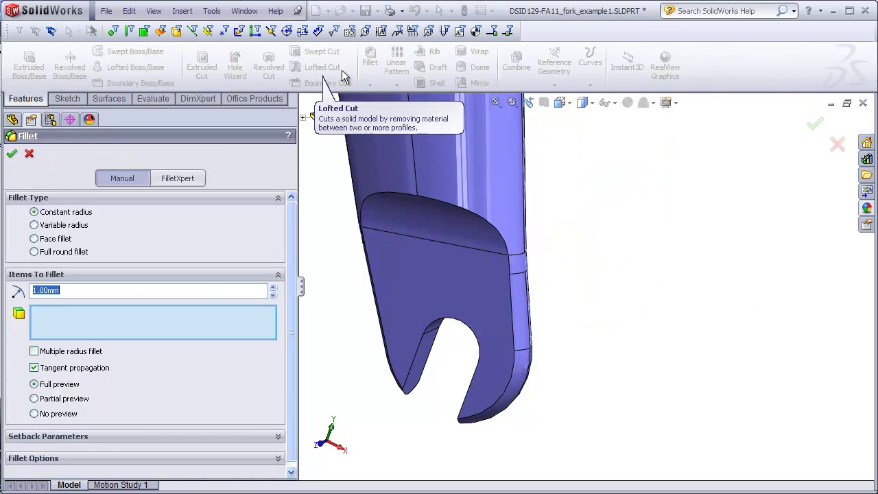
{"action": "left_click", "coordinate": [513, 312]}
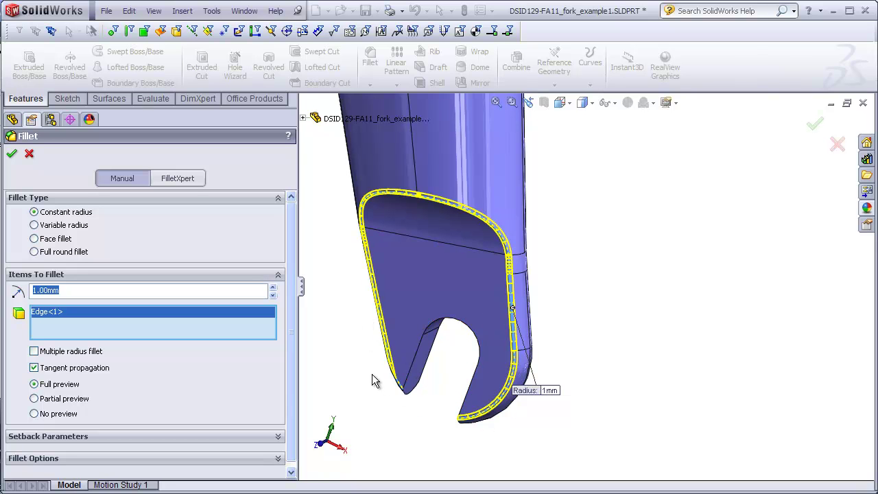
{"action": "scroll", "coordinate": [372, 377], "scroll_direction": "down", "scroll_amount": 3}
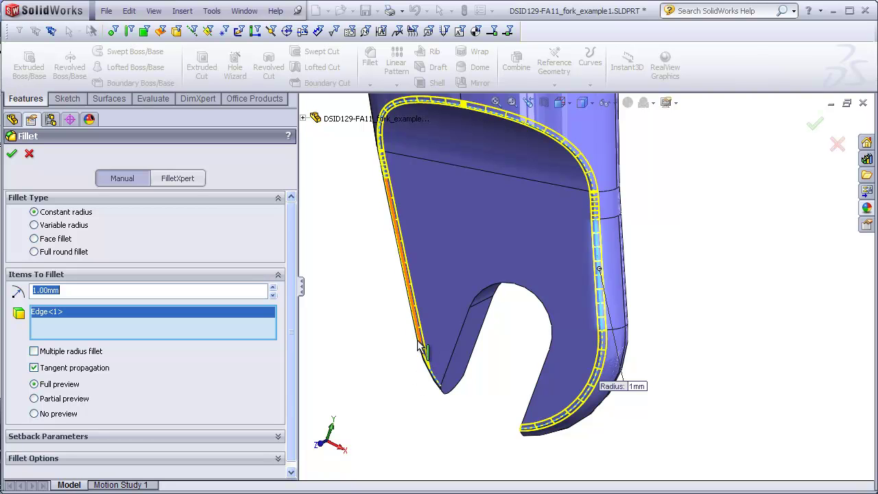
{"action": "left_click", "coordinate": [433, 378]}
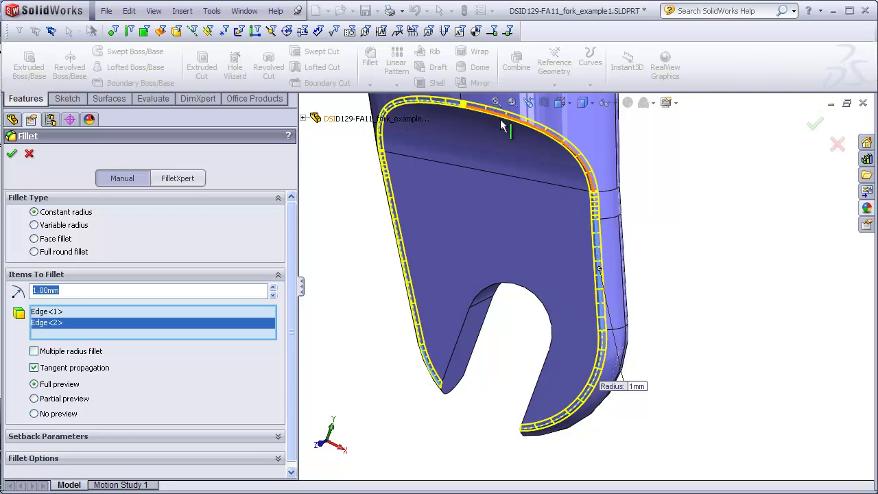
{"action": "middle_click_drag", "start_coordinate": [573, 362], "coordinate": [535, 331]}
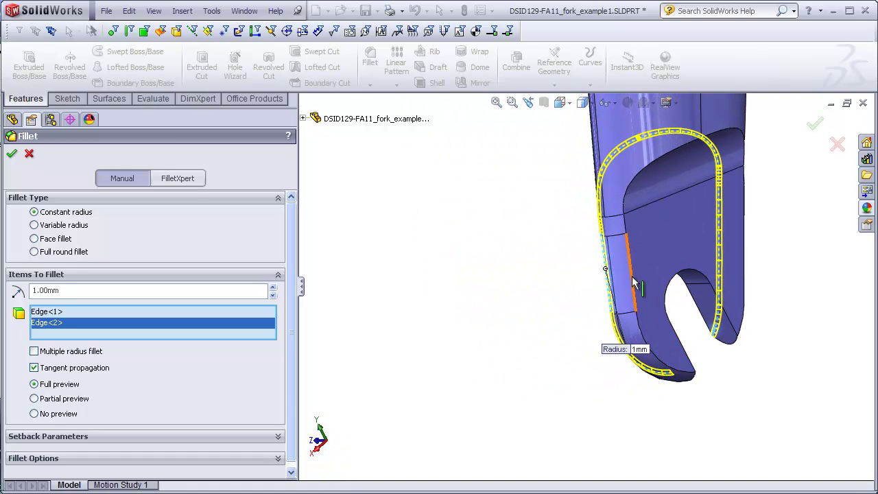
{"action": "left_click", "coordinate": [633, 281]}
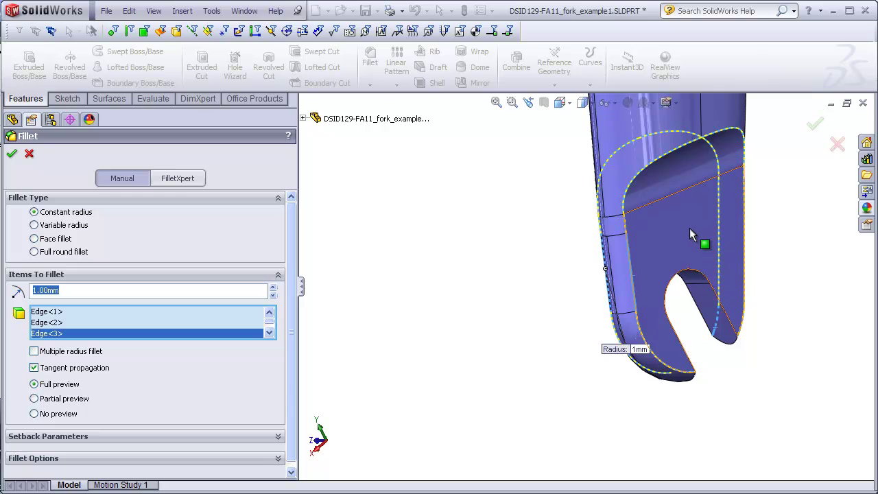
Add the slot's inner edge and the far-side fork-tip edge, then apply the 1.00mm fillets
{"action": "scroll", "coordinate": [688, 224], "scroll_direction": "down", "scroll_amount": 2}
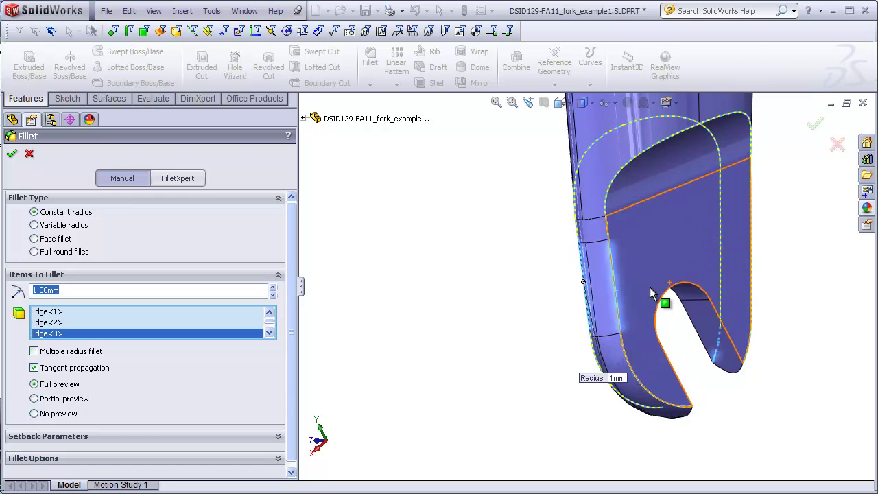
{"action": "left_click", "coordinate": [626, 354]}
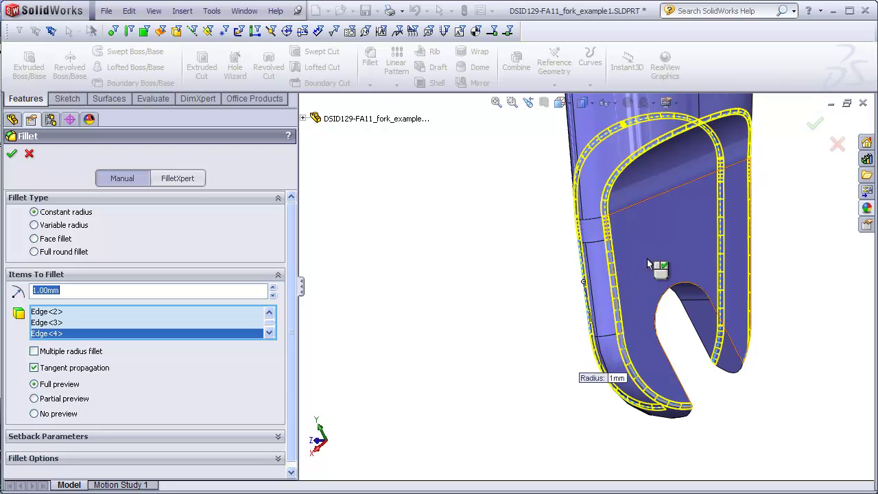
{"action": "left_click", "coordinate": [614, 296]}
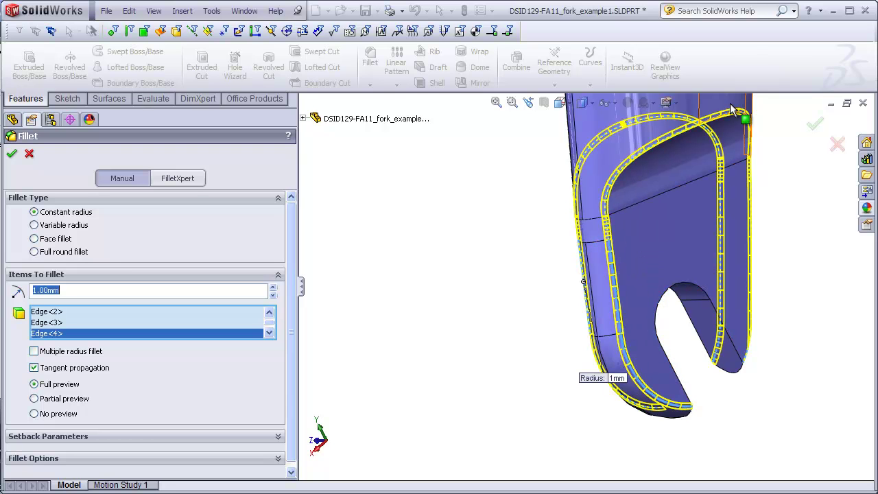
{"action": "middle_click_drag", "start_coordinate": [776, 315], "coordinate": [709, 333]}
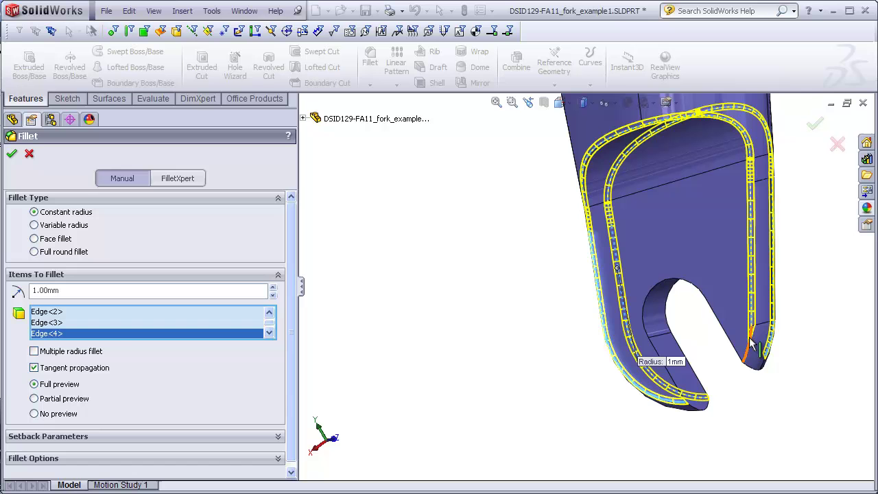
{"action": "left_click", "coordinate": [748, 358]}
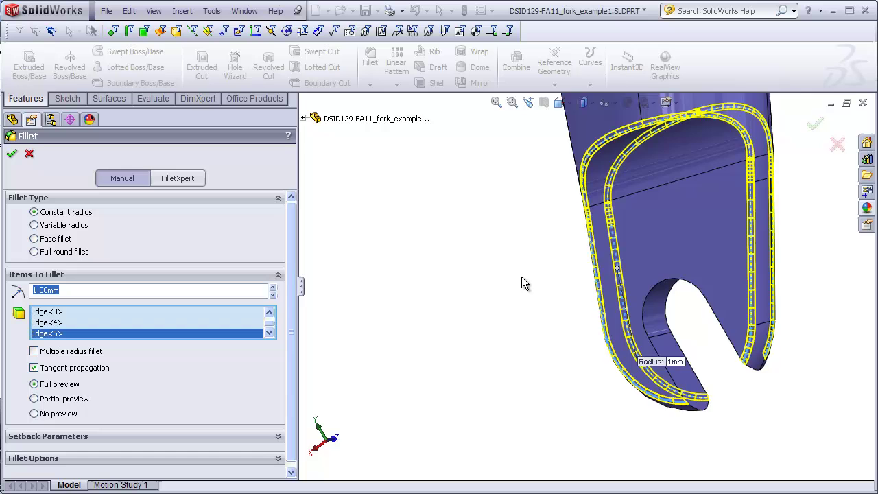
{"action": "middle_click_drag", "start_coordinate": [522, 277], "coordinate": [554, 293]}
{"action": "scroll", "coordinate": [399, 293], "scroll_direction": "down", "scroll_amount": 3}
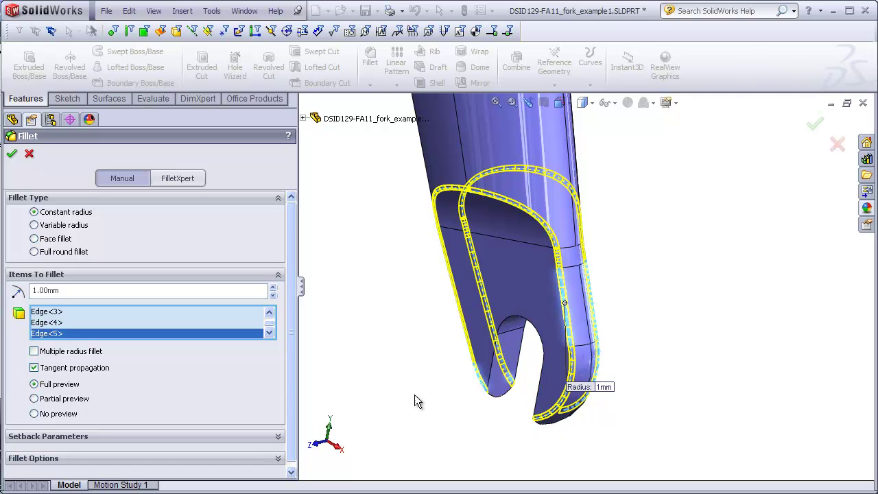
{"action": "left_click", "coordinate": [12, 155]}
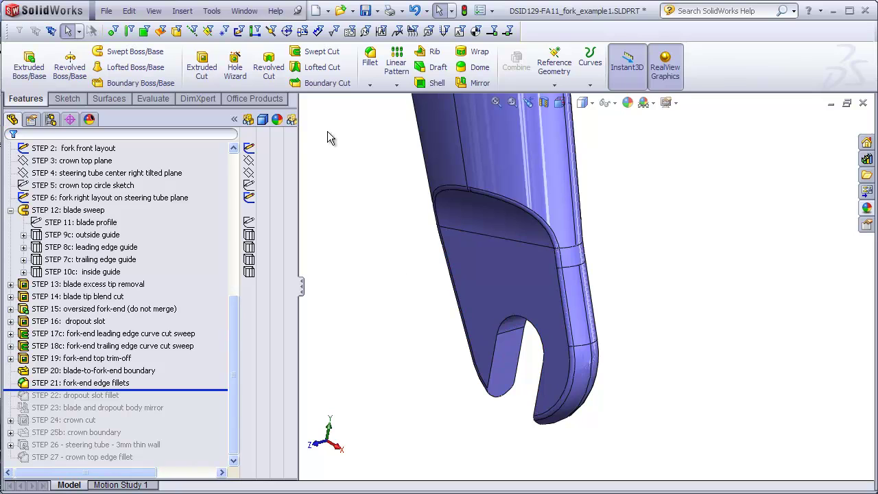
Round the dropout slot edge with a 0.50mm fillet and fit the whole fork in view
{"action": "left_click", "coordinate": [369, 62]}
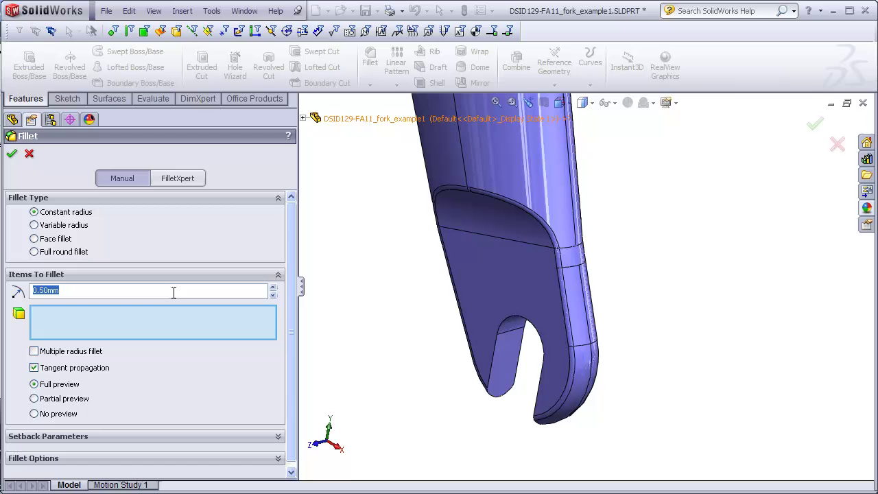
{"action": "left_click", "coordinate": [494, 354]}
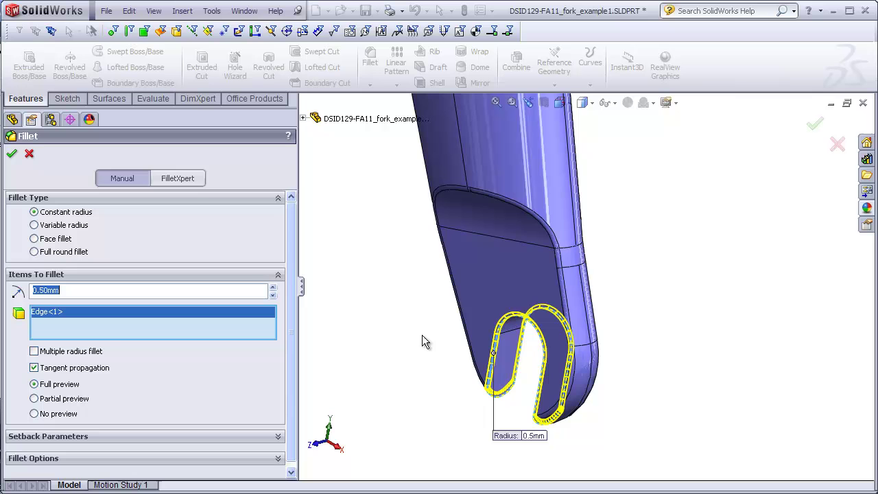
{"action": "left_click", "coordinate": [12, 154]}
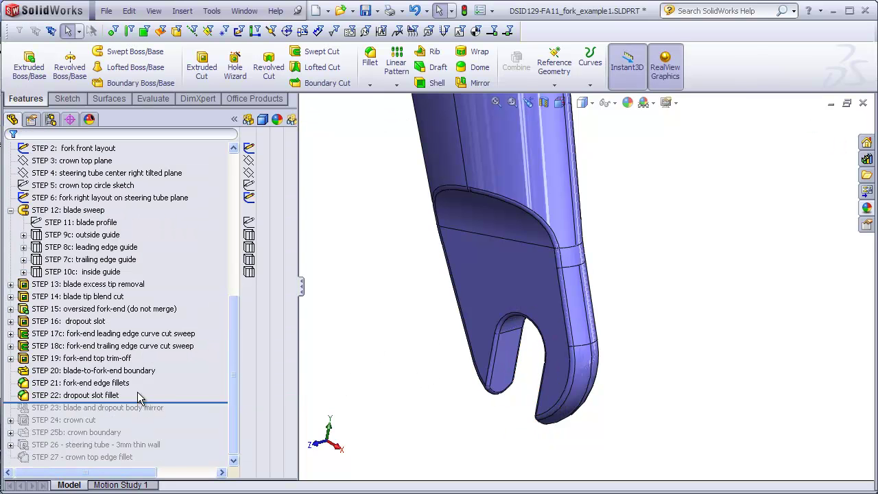
{"action": "left_click", "coordinate": [331, 387]}
{"action": "left_click", "coordinate": [497, 102]}
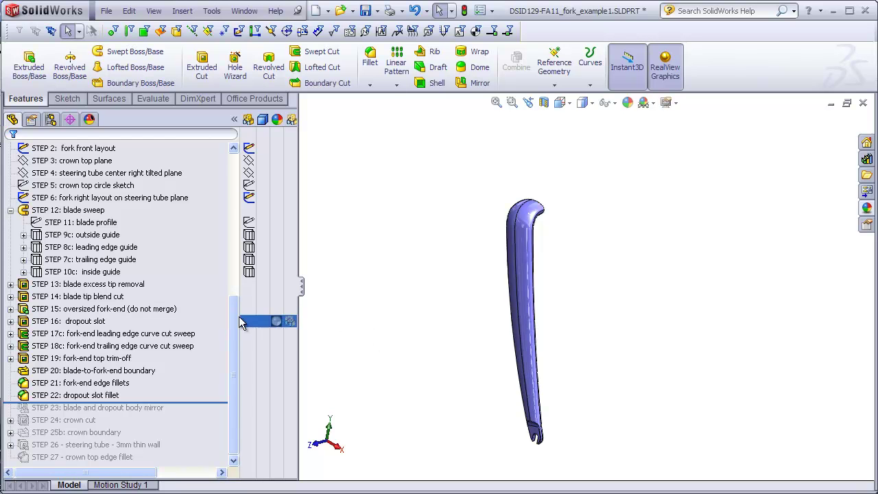
Mirror the blade body across the Front Plane with Merge solids checked
{"action": "left_click_drag", "start_coordinate": [233, 317], "coordinate": [233, 171]}
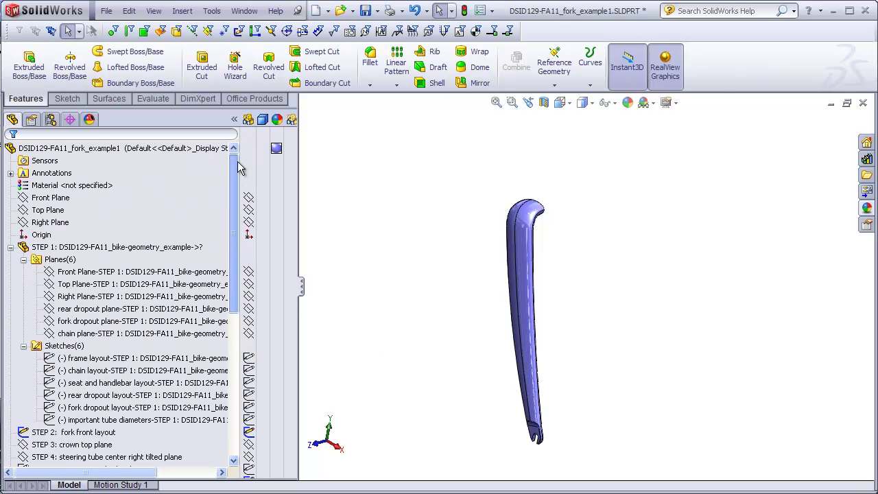
{"action": "left_click", "coordinate": [52, 197]}
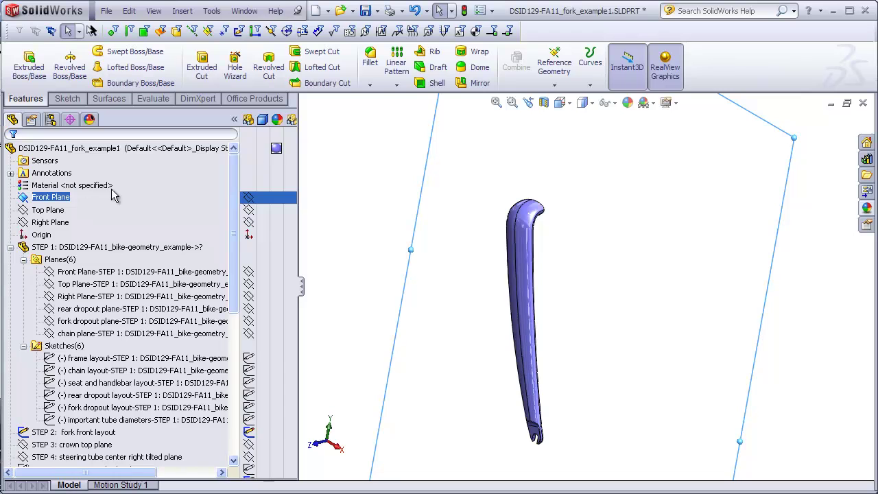
{"action": "left_click", "coordinate": [480, 83]}
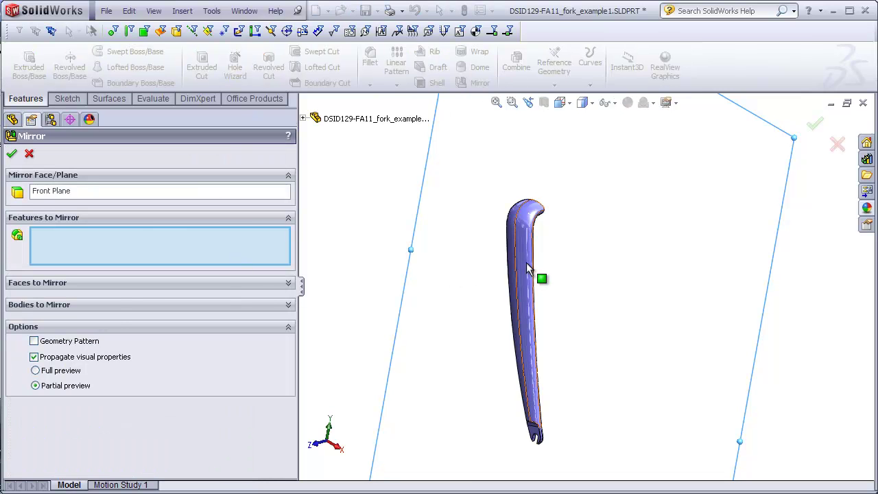
{"action": "left_click", "coordinate": [112, 304]}
{"action": "left_click", "coordinate": [34, 344]}
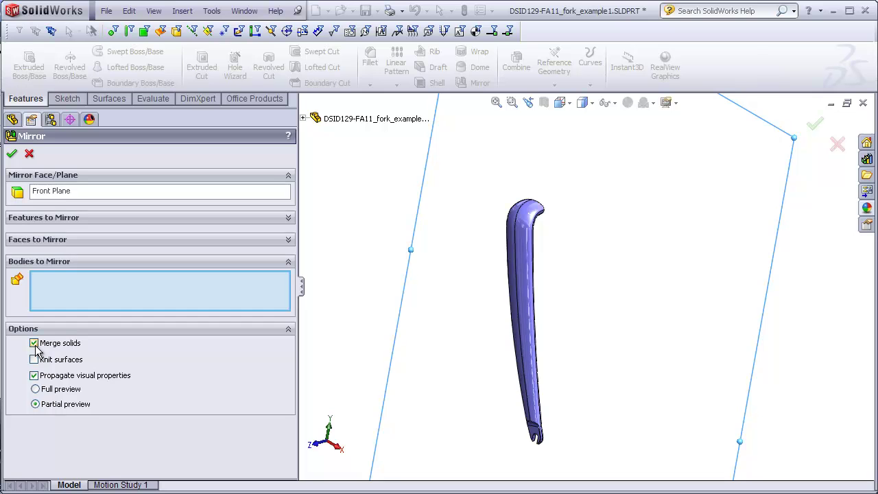
{"action": "left_click", "coordinate": [525, 267]}
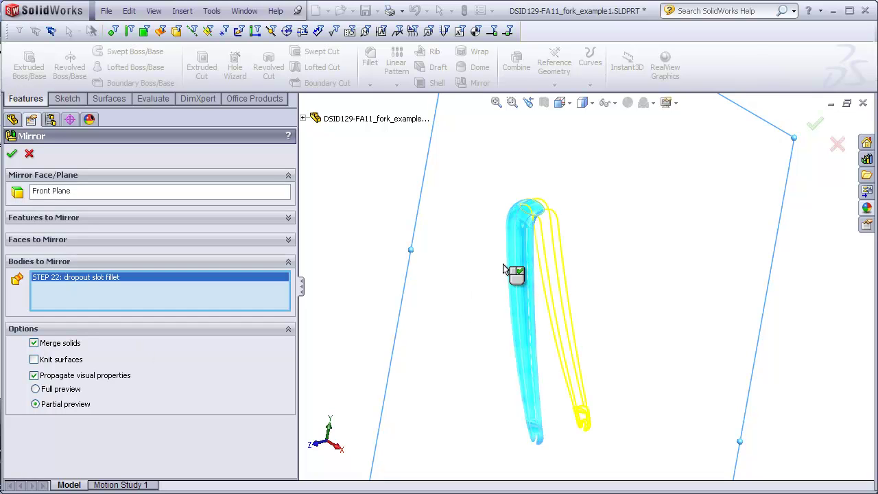
{"action": "left_click", "coordinate": [12, 155]}
Highlight the mirrored body in the tree and orbit to inspect both blades
{"action": "left_click", "coordinate": [376, 259]}
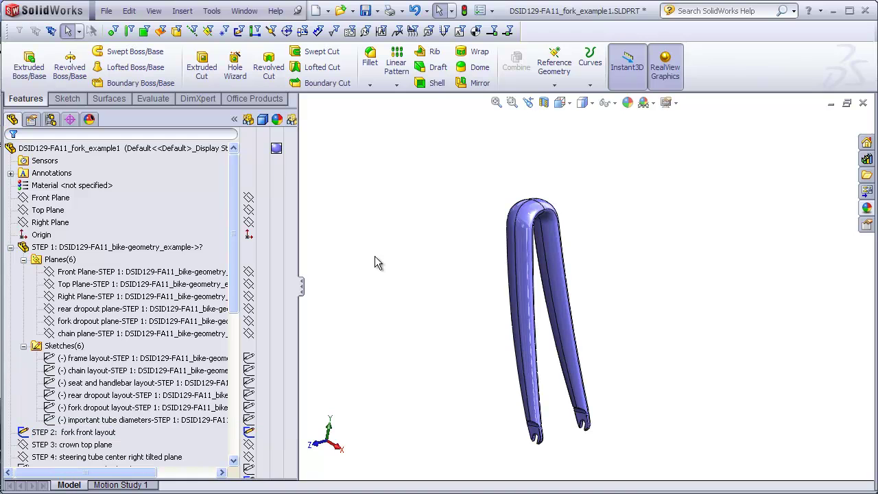
{"action": "left_click_drag", "start_coordinate": [223, 265], "coordinate": [227, 402]}
{"action": "left_click", "coordinate": [134, 408]}
{"action": "left_click", "coordinate": [453, 435]}
{"action": "mouse_move", "coordinate": [549, 418]}
{"action": "middle_mouse_down"}
{"action": "mouse_move", "coordinate": [551, 405]}
{"action": "mouse_move", "coordinate": [511, 402]}
{"action": "mouse_move", "coordinate": [644, 406]}
{"action": "mouse_move", "coordinate": [554, 407]}
{"action": "middle_mouse_up"}
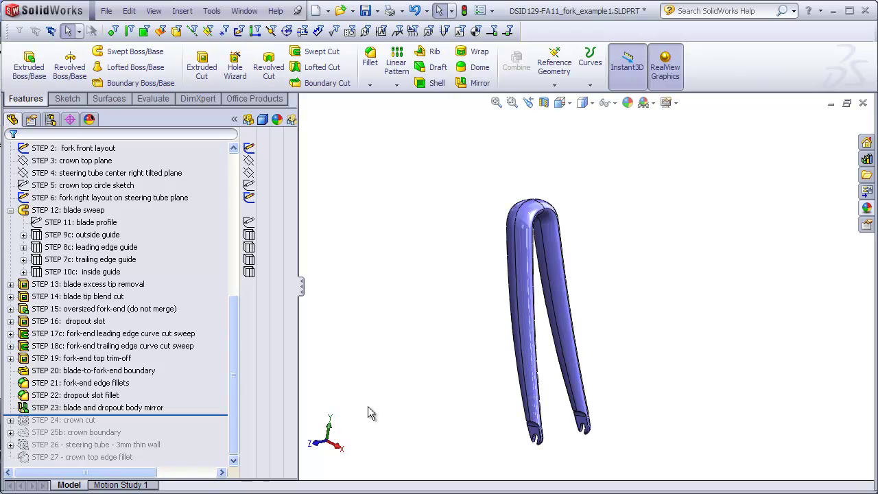
Roll the model forward to include the crown features and inspect the crown top from several angles
{"action": "middle_click_drag", "start_coordinate": [415, 350], "coordinate": [411, 372]}
{"action": "scroll", "coordinate": [569, 217], "scroll_direction": "down", "scroll_amount": 5}
{"action": "scroll", "coordinate": [416, 213], "scroll_direction": "down", "scroll_amount": 2}
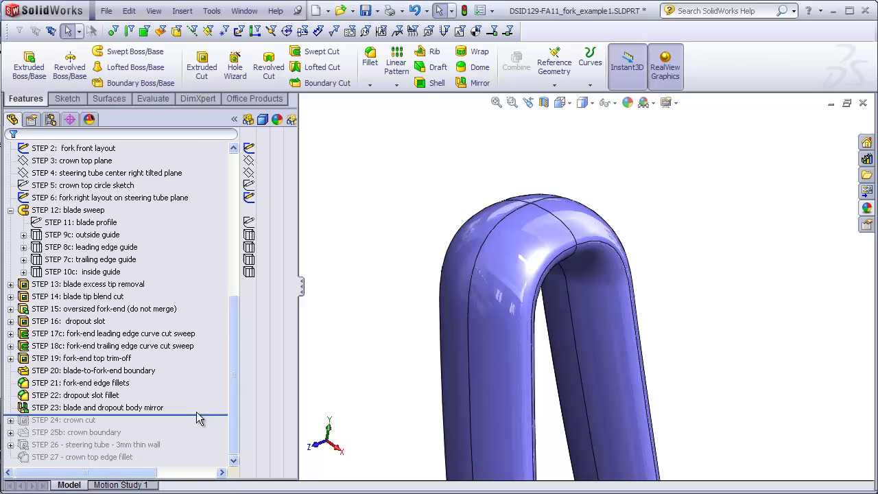
{"action": "left_click_drag", "start_coordinate": [205, 414], "coordinate": [204, 425]}
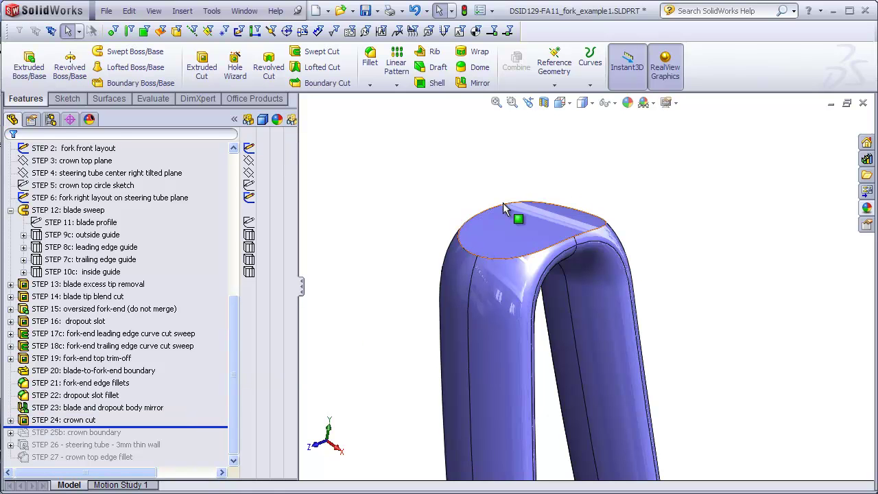
{"action": "middle_click_drag", "start_coordinate": [566, 220], "coordinate": [526, 323]}
{"action": "left_click", "coordinate": [535, 388]}
{"action": "middle_click_drag", "start_coordinate": [536, 389], "coordinate": [569, 425]}
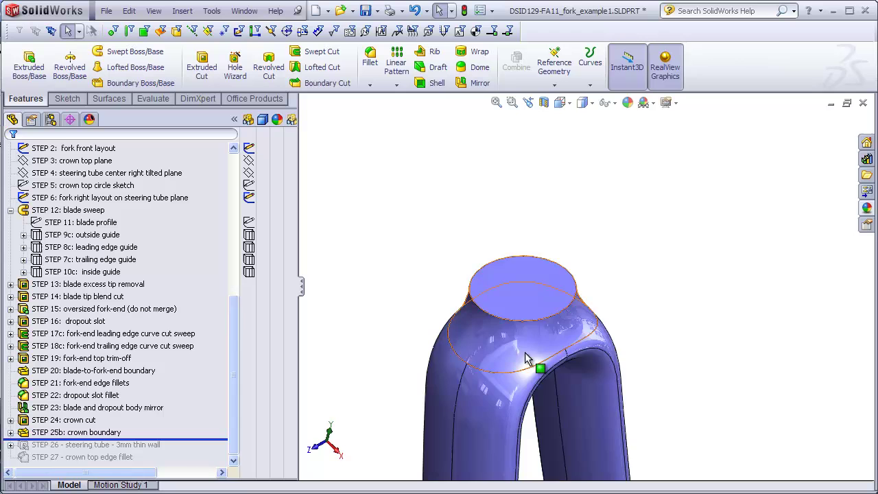
{"action": "key", "text": "ctrl+Up"}
{"action": "key", "text": "ctrl+Right"}
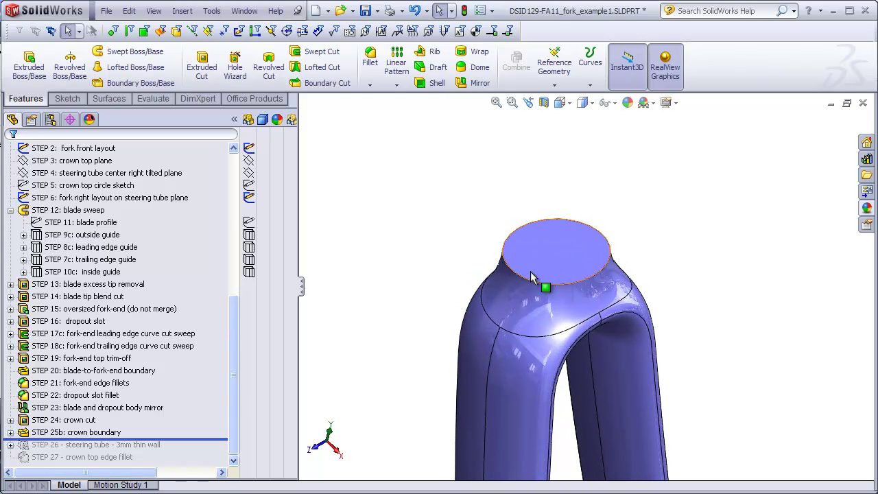
{"action": "middle_click_drag", "start_coordinate": [523, 312], "coordinate": [525, 288]}
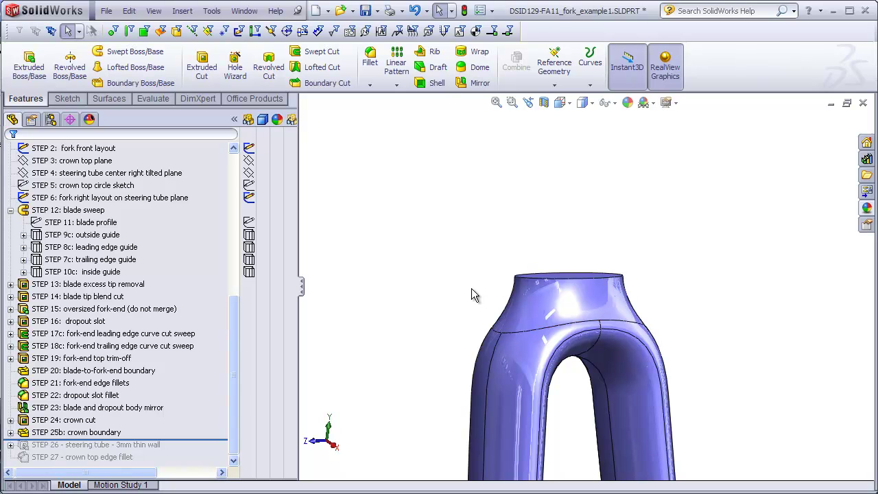
{"action": "middle_click_drag", "start_coordinate": [465, 275], "coordinate": [501, 309]}
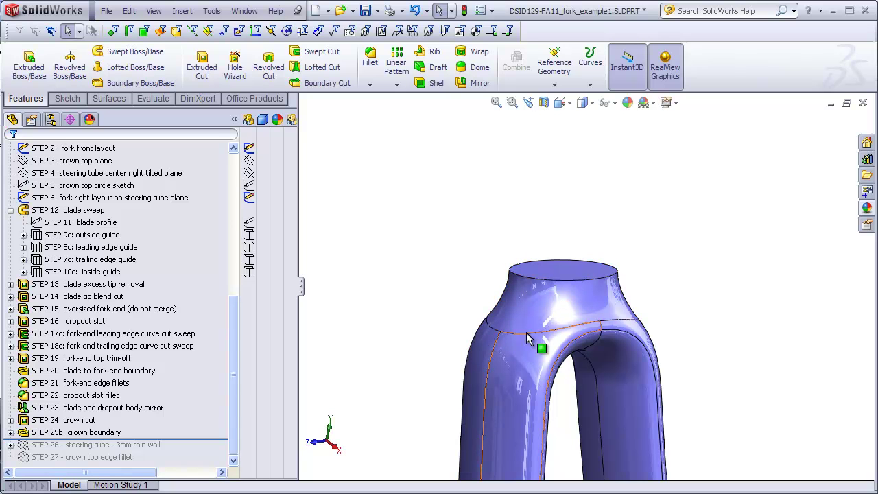
Snap to a side view and compare the crown in Shaded and Shaded With Edges styles
{"action": "key", "text": "ctrl+4"}
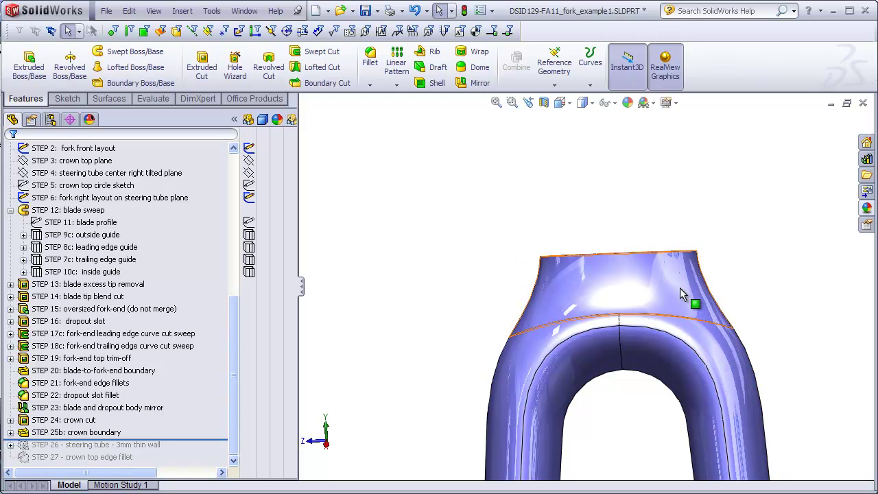
{"action": "left_click", "coordinate": [585, 103]}
{"action": "left_click", "coordinate": [584, 138]}
{"action": "middle_click_drag", "start_coordinate": [534, 172], "coordinate": [597, 204]}
{"action": "mouse_move", "coordinate": [789, 363]}
{"action": "middle_mouse_down"}
{"action": "mouse_move", "coordinate": [706, 354]}
{"action": "mouse_move", "coordinate": [798, 353]}
{"action": "mouse_move", "coordinate": [698, 347]}
{"action": "mouse_move", "coordinate": [761, 350]}
{"action": "mouse_move", "coordinate": [792, 378]}
{"action": "middle_mouse_up"}
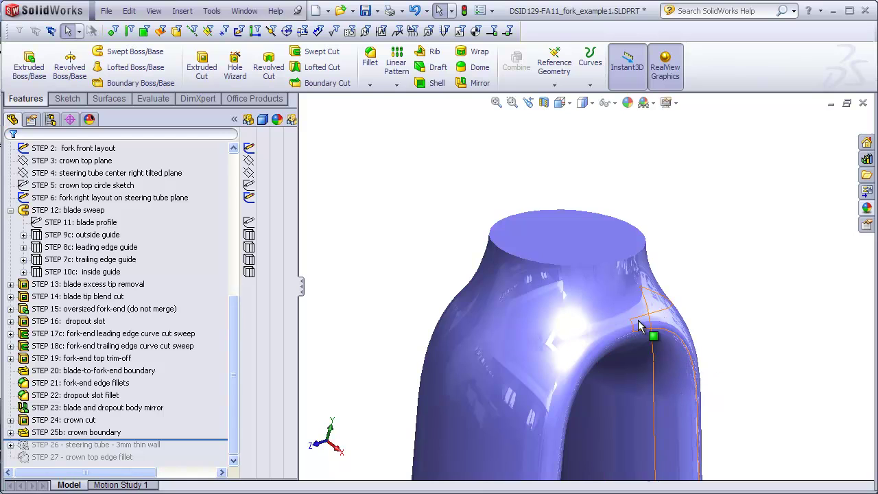
{"action": "left_click", "coordinate": [569, 103]}
{"action": "left_click", "coordinate": [583, 118]}
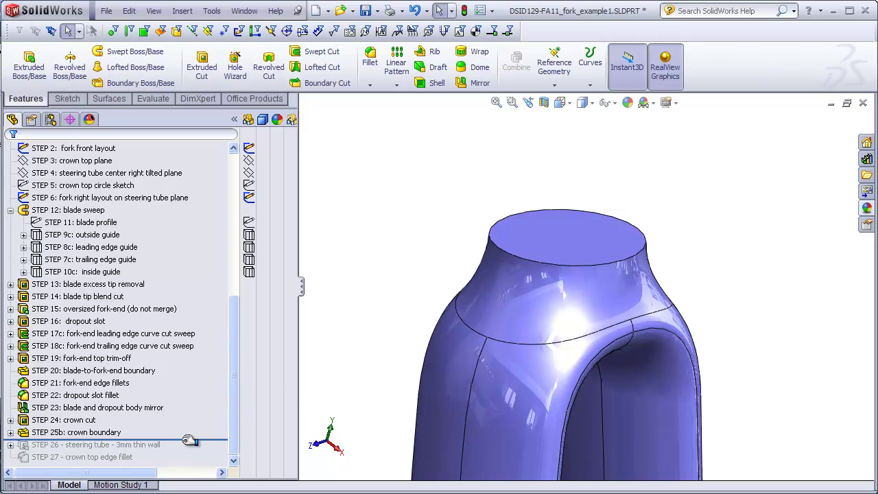
Roll back to STEP 24: crown cut and open its Sketch38 for editing
{"action": "left_click_drag", "start_coordinate": [189, 440], "coordinate": [184, 427]}
{"action": "left_click", "coordinate": [10, 420]}
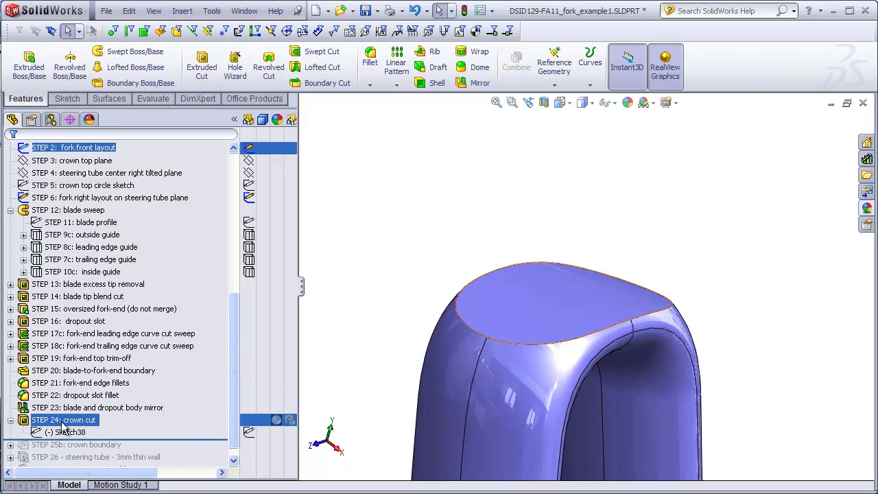
{"action": "left_click", "coordinate": [65, 433]}
{"action": "right_click", "coordinate": [65, 432]}
{"action": "left_click", "coordinate": [72, 390]}
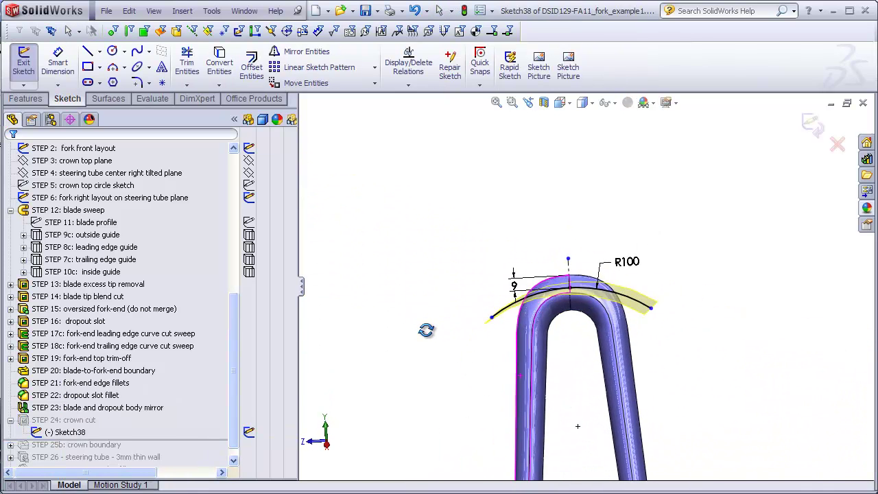
Review the R100 arc across the crown, then exit Sketch38
{"action": "middle_click_drag", "start_coordinate": [569, 323], "coordinate": [526, 334]}
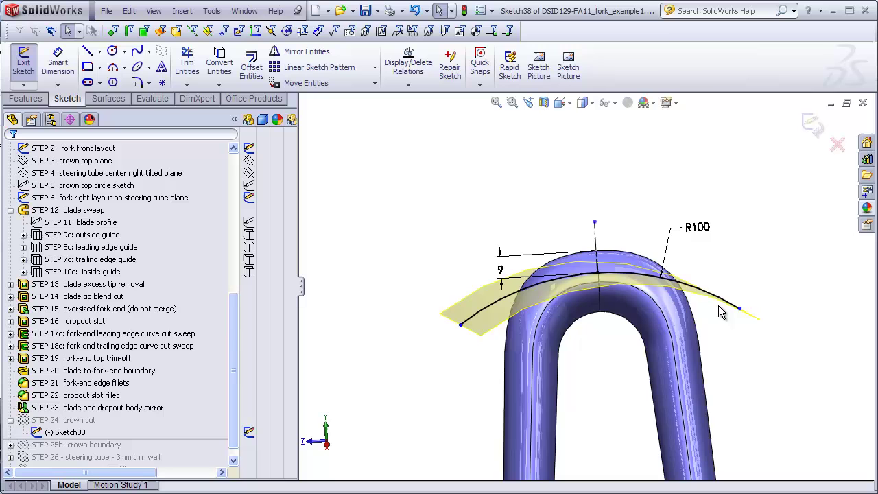
{"action": "middle_click_drag", "start_coordinate": [720, 312], "coordinate": [493, 293]}
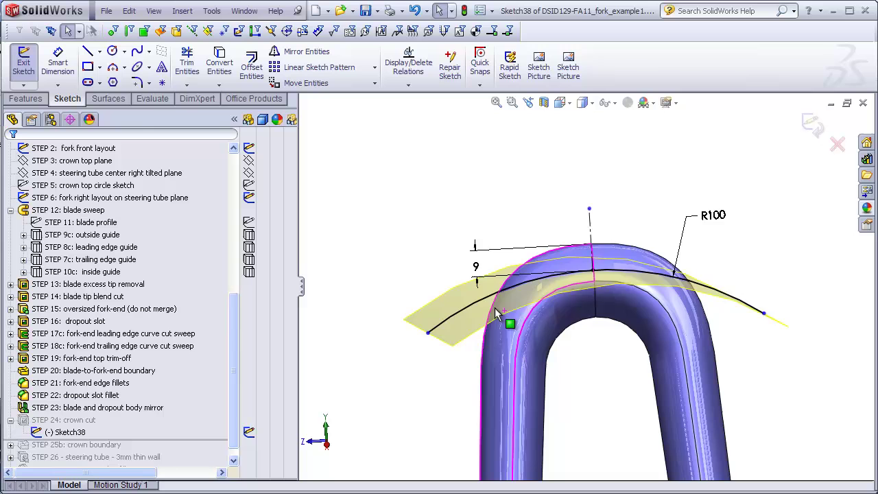
{"action": "key", "text": "Escape"}
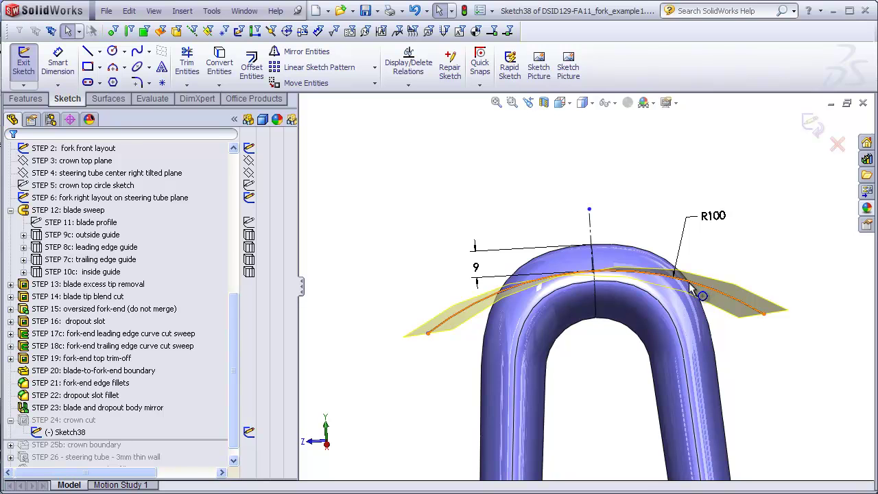
{"action": "key", "text": "Down"}
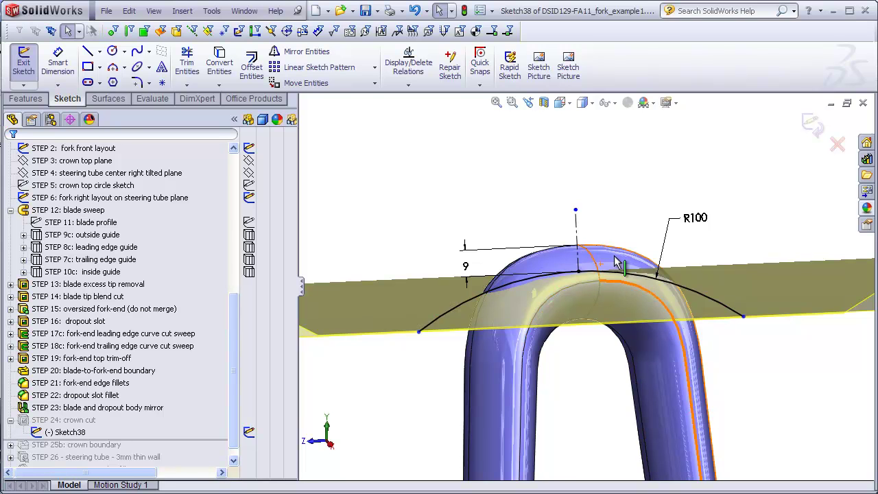
{"action": "mouse_move", "coordinate": [614, 242]}
{"action": "middle_mouse_down"}
{"action": "mouse_move", "coordinate": [607, 232]}
{"action": "mouse_move", "coordinate": [631, 249]}
{"action": "mouse_move", "coordinate": [617, 275]}
{"action": "middle_mouse_up"}
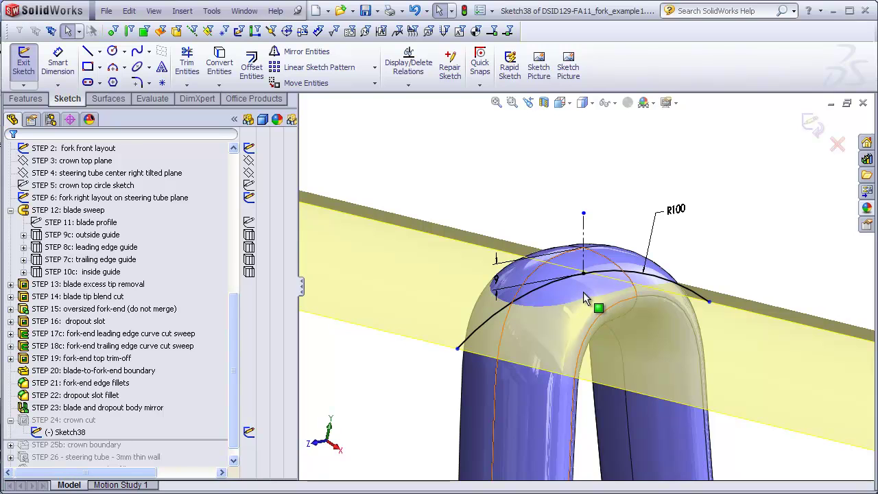
{"action": "left_click", "coordinate": [810, 126]}
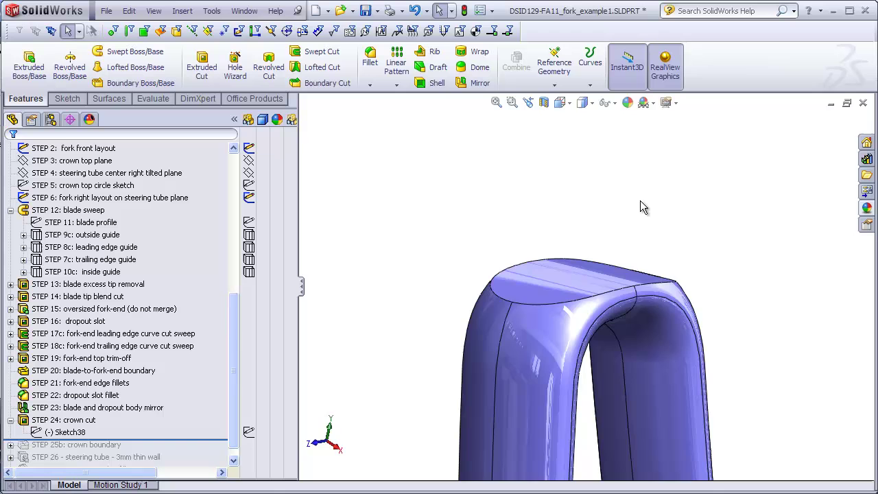
Roll forward to include STEP 25b: crown boundary and inspect its STEP 54a and STEP 5 crown sketches
{"action": "middle_click_drag", "start_coordinate": [637, 201], "coordinate": [541, 230]}
{"action": "left_click_drag", "start_coordinate": [214, 440], "coordinate": [210, 447]}
{"action": "left_click", "coordinate": [10, 444]}
{"action": "left_click", "coordinate": [77, 444]}
{"action": "middle_click_drag", "start_coordinate": [412, 288], "coordinate": [564, 238]}
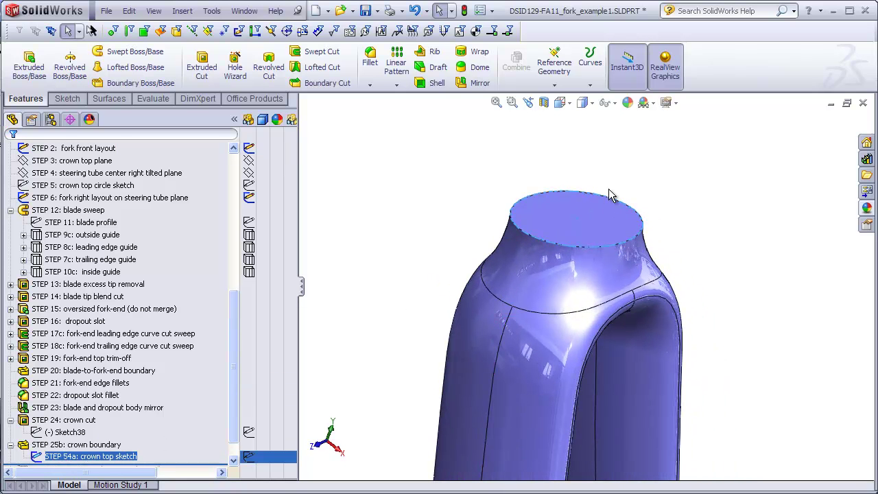
{"action": "mouse_move", "coordinate": [234, 306]}
{"action": "left_mouse_down"}
{"action": "mouse_move", "coordinate": [240, 216]}
{"action": "mouse_move", "coordinate": [240, 247]}
{"action": "left_mouse_up"}
{"action": "left_click", "coordinate": [82, 320]}
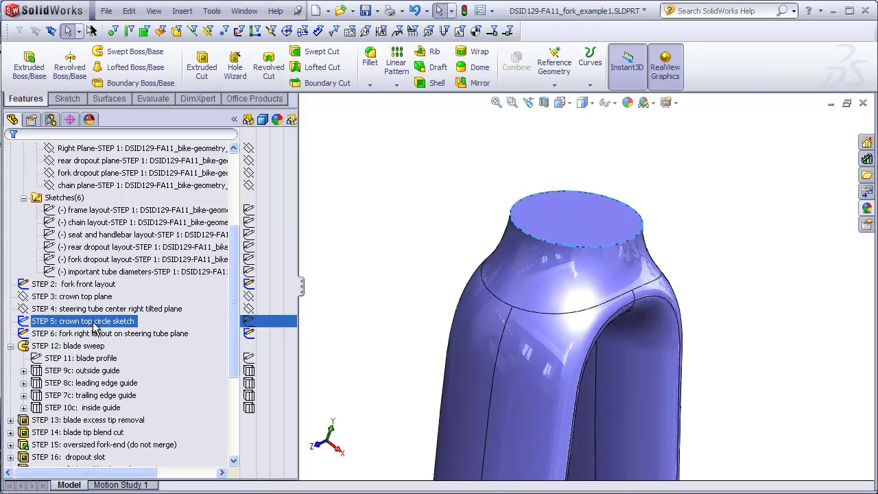
{"action": "left_click_drag", "start_coordinate": [235, 333], "coordinate": [235, 409]}
{"action": "left_click", "coordinate": [337, 337]}
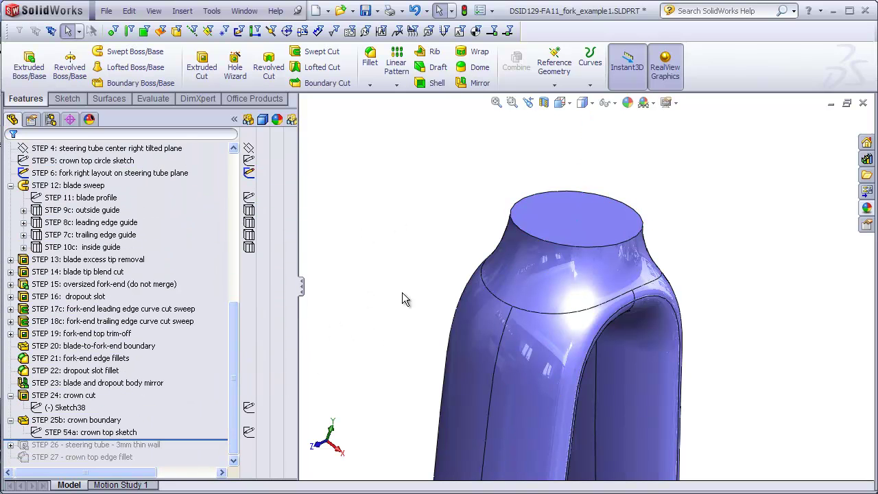
Re-edit STEP 25b, keeping Normal To Profile and Tangency To Face, accept it, and stand the fork upright
{"action": "right_click", "coordinate": [76, 420]}
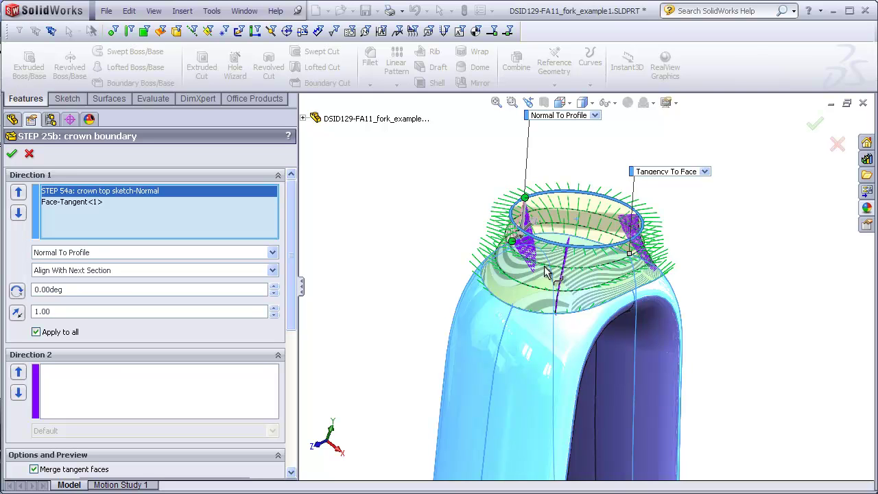
{"action": "middle_click_drag", "start_coordinate": [576, 260], "coordinate": [514, 247]}
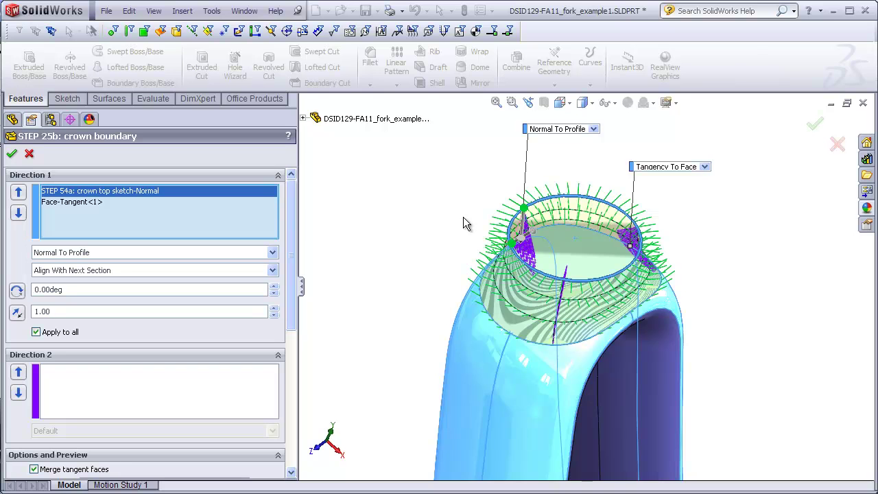
{"action": "middle_click_drag", "start_coordinate": [464, 222], "coordinate": [531, 220]}
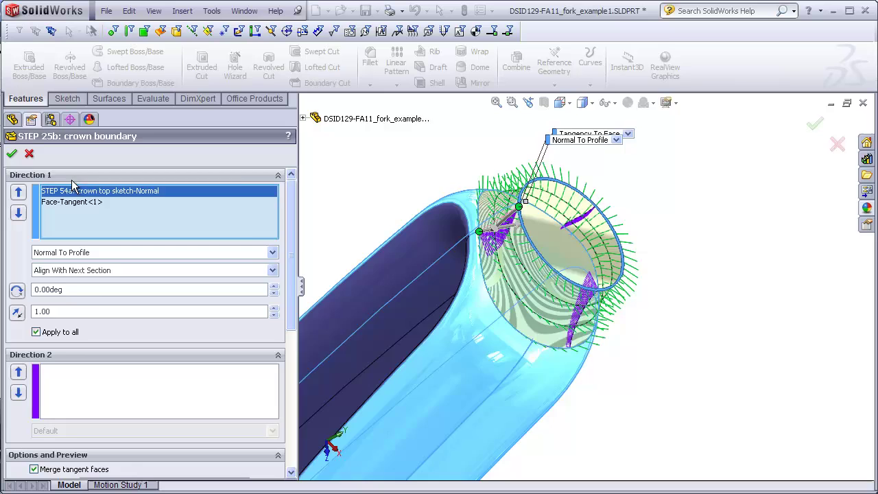
{"action": "left_click", "coordinate": [14, 155]}
{"action": "mouse_move", "coordinate": [456, 371]}
{"action": "middle_mouse_down"}
{"action": "mouse_move", "coordinate": [457, 144]}
{"action": "mouse_move", "coordinate": [368, 376]}
{"action": "middle_mouse_up"}
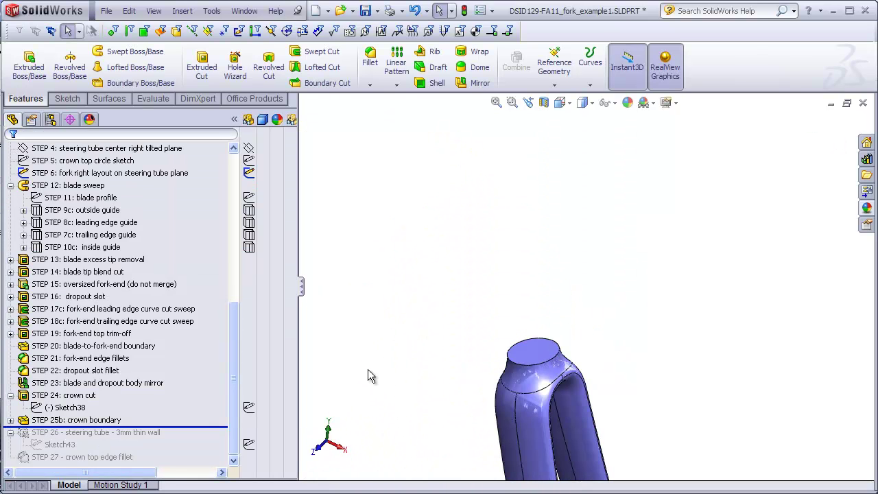
Restore STEP 26's 3mm thin-wall steering tube and show sketches and curves on the model
{"action": "left_click_drag", "start_coordinate": [203, 427], "coordinate": [197, 451]}
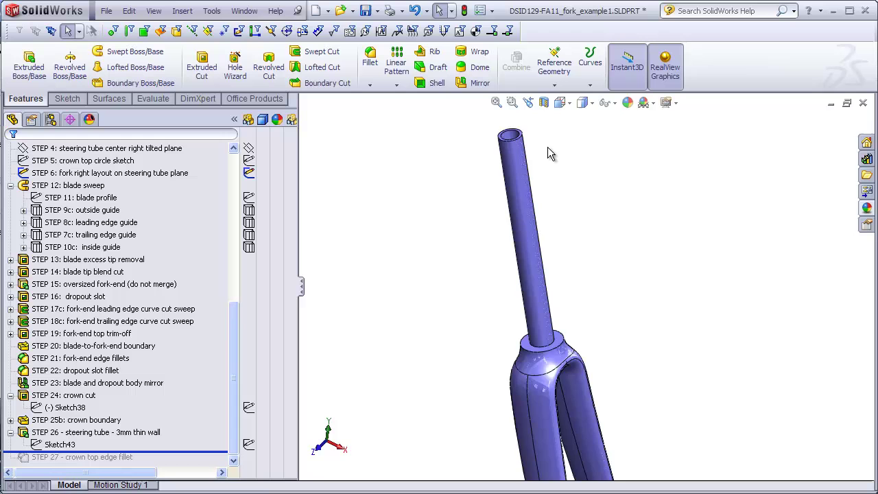
{"action": "middle_click_drag", "start_coordinate": [519, 148], "coordinate": [557, 324]}
{"action": "scroll", "coordinate": [556, 321], "scroll_direction": "down", "scroll_amount": 3}
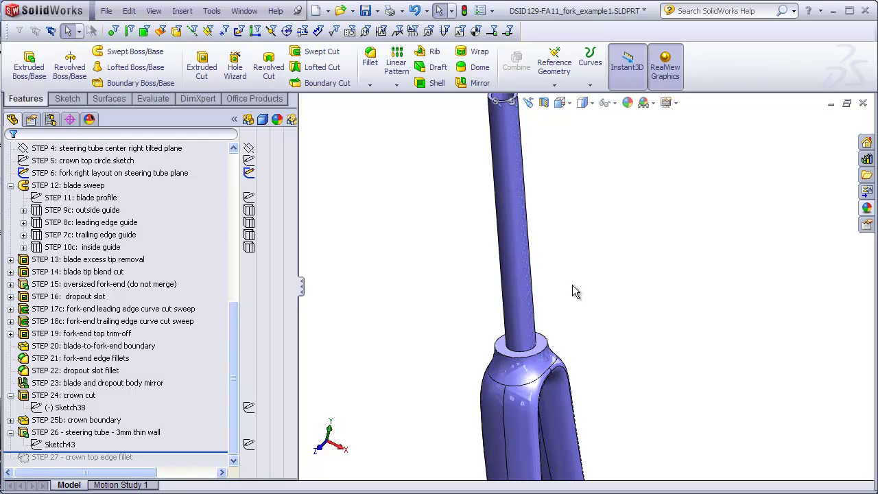
{"action": "scroll", "coordinate": [578, 251], "scroll_direction": "up", "scroll_amount": 2}
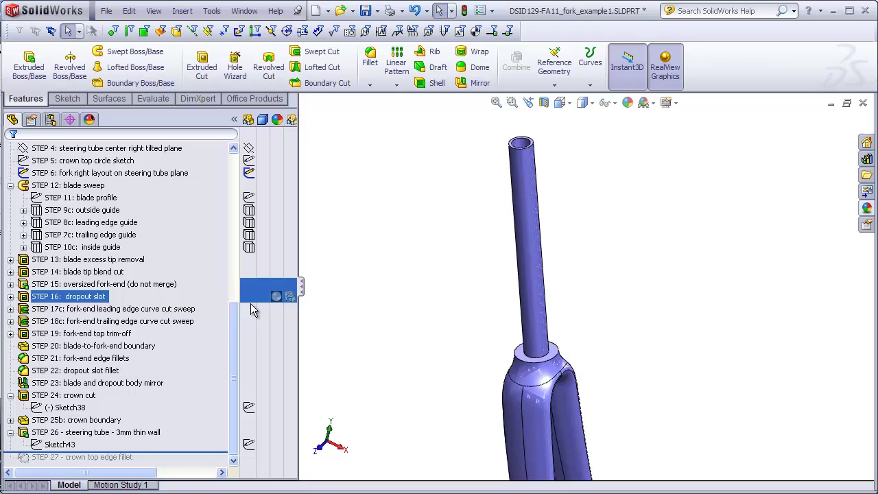
{"action": "left_click", "coordinate": [154, 11]}
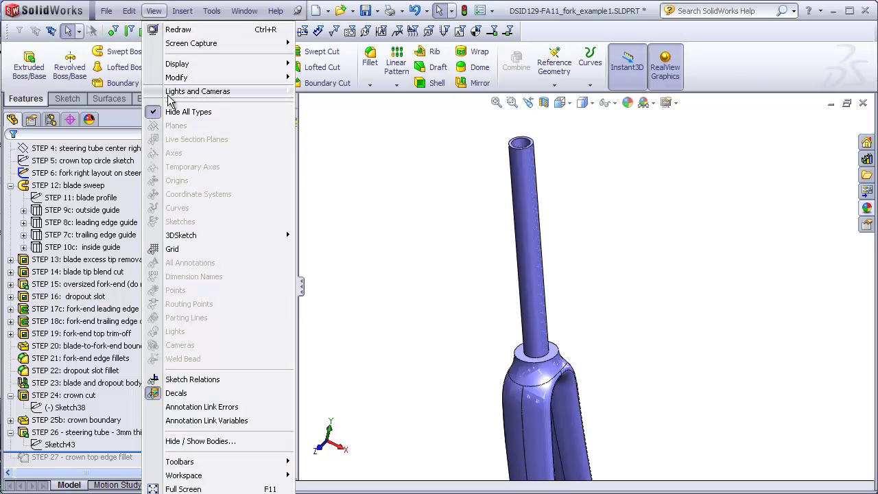
{"action": "left_click", "coordinate": [173, 112]}
{"action": "left_click", "coordinate": [75, 420]}
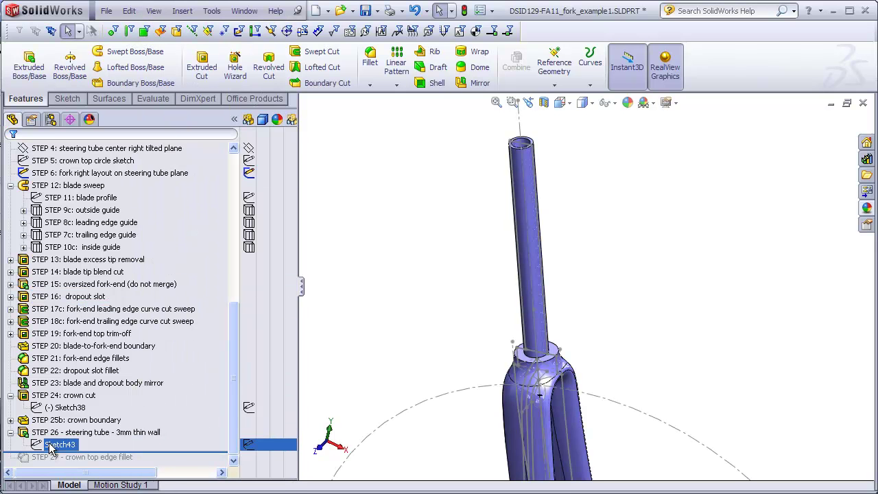
{"action": "right_click", "coordinate": [57, 444]}
{"action": "left_click", "coordinate": [60, 405]}
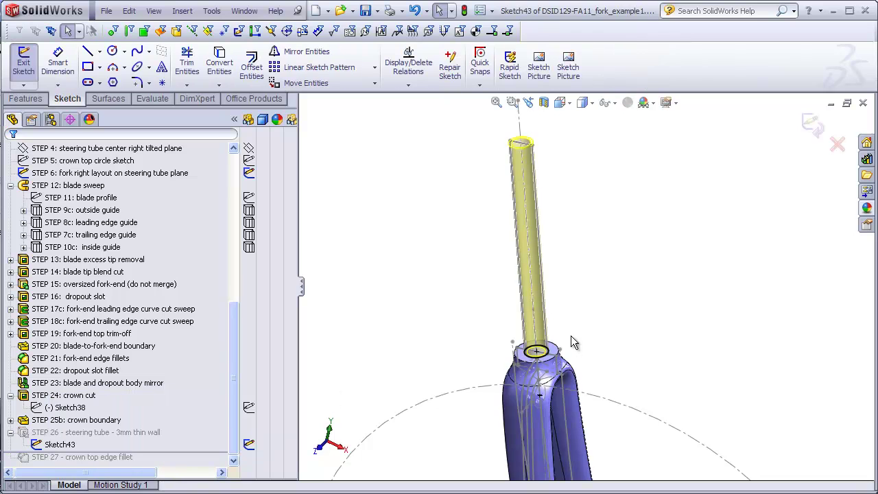
{"action": "scroll", "coordinate": [559, 332], "scroll_direction": "down", "scroll_amount": 5}
{"action": "scroll", "coordinate": [505, 363], "scroll_direction": "down", "scroll_amount": 2}
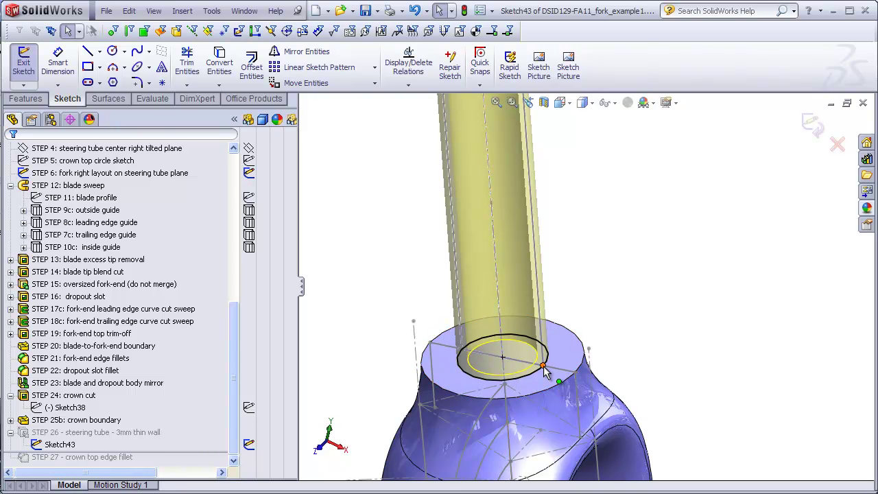
{"action": "middle_click_drag", "start_coordinate": [542, 368], "coordinate": [580, 214]}
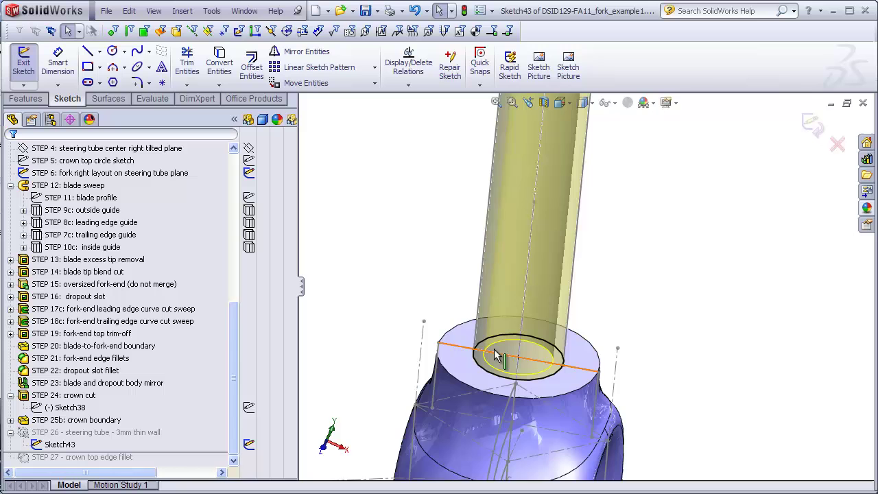
{"action": "scroll", "coordinate": [605, 249], "scroll_direction": "up", "scroll_amount": 4}
{"action": "middle_click_drag", "start_coordinate": [601, 250], "coordinate": [544, 187]}
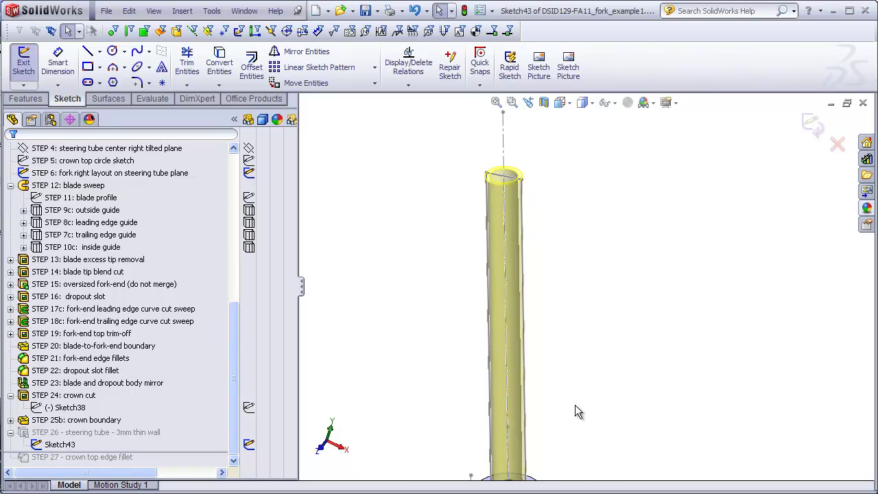
{"action": "scroll", "coordinate": [573, 407], "scroll_direction": "up", "scroll_amount": 2}
{"action": "middle_click_drag", "start_coordinate": [572, 407], "coordinate": [583, 320]}
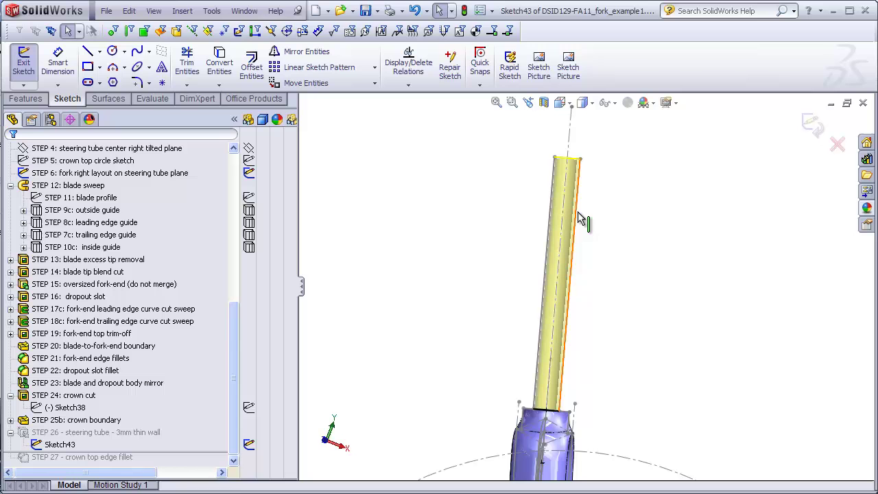
{"action": "middle_click_drag", "start_coordinate": [578, 213], "coordinate": [586, 214]}
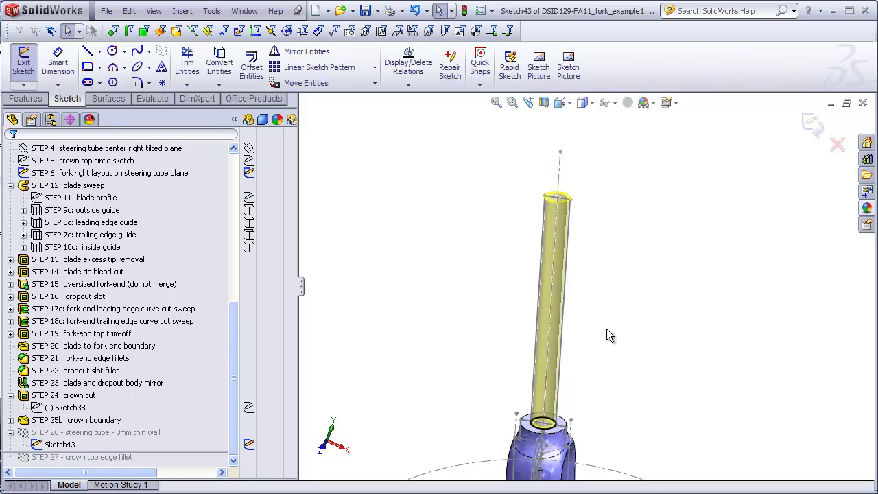
{"action": "left_click", "coordinate": [810, 123]}
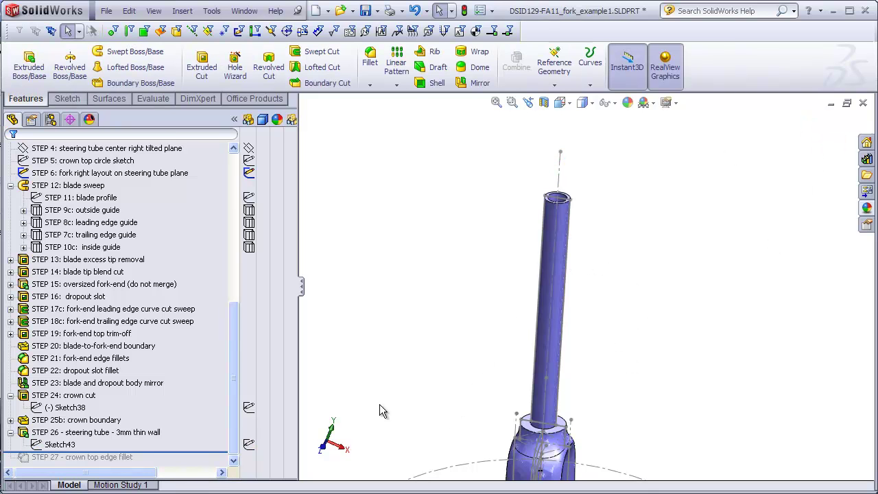
Roll the feature tree forward to restore the crown top edge fillet, then zoom in on the crown
{"action": "left_click_drag", "start_coordinate": [223, 450], "coordinate": [226, 462]}
{"action": "scroll", "coordinate": [555, 426], "scroll_direction": "down", "scroll_amount": 8}
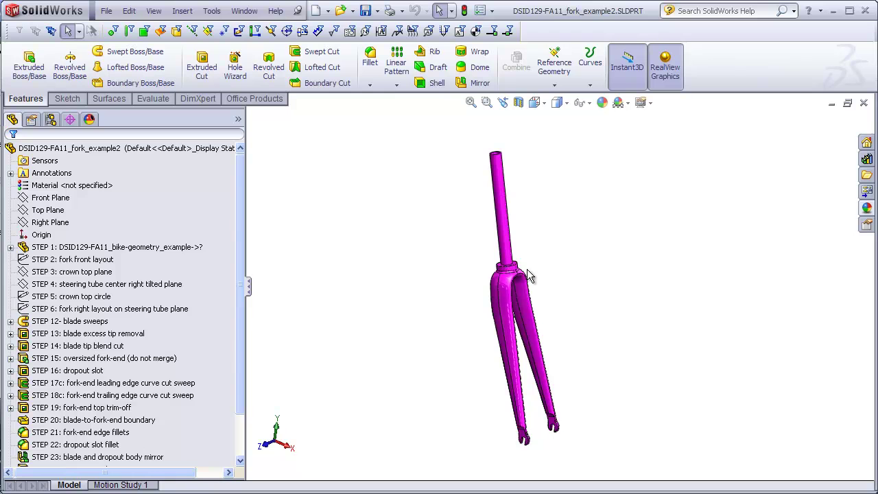
{"action": "scroll", "coordinate": [525, 273], "scroll_direction": "down", "scroll_amount": 3}
{"action": "scroll", "coordinate": [525, 274], "scroll_direction": "down", "scroll_amount": 4}
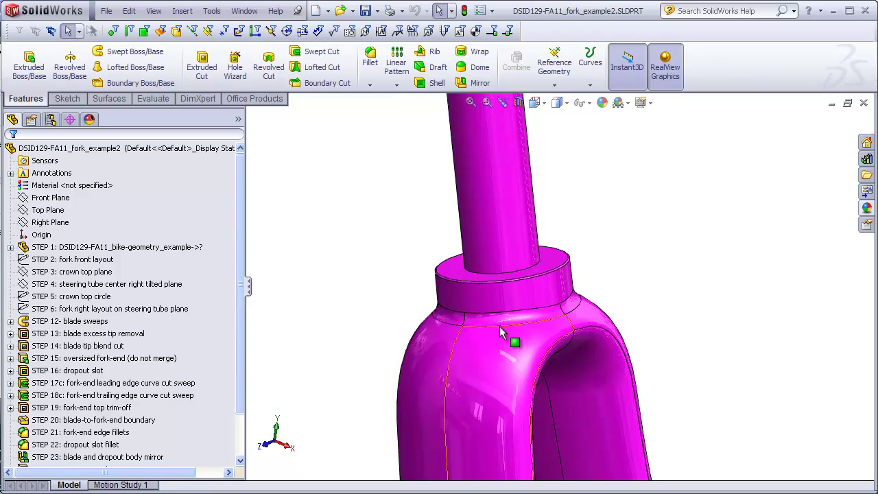
{"action": "middle_click_drag", "start_coordinate": [515, 333], "coordinate": [541, 301]}
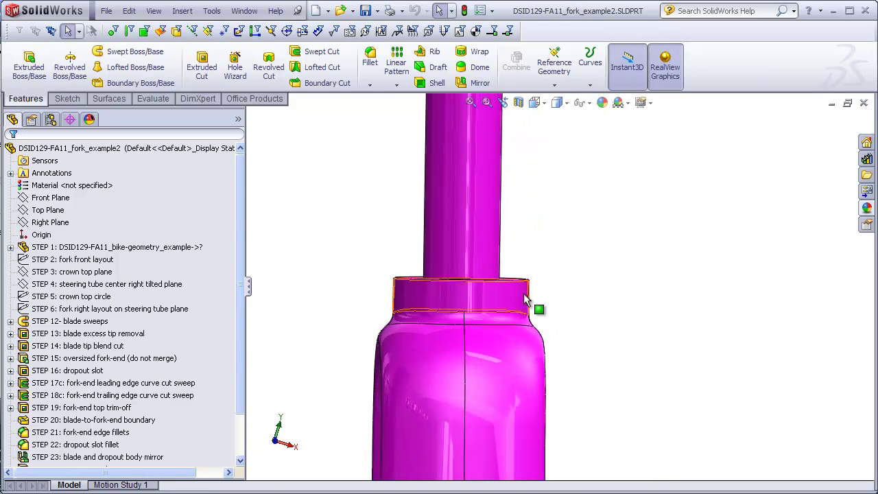
{"action": "middle_click_drag", "start_coordinate": [595, 285], "coordinate": [520, 305]}
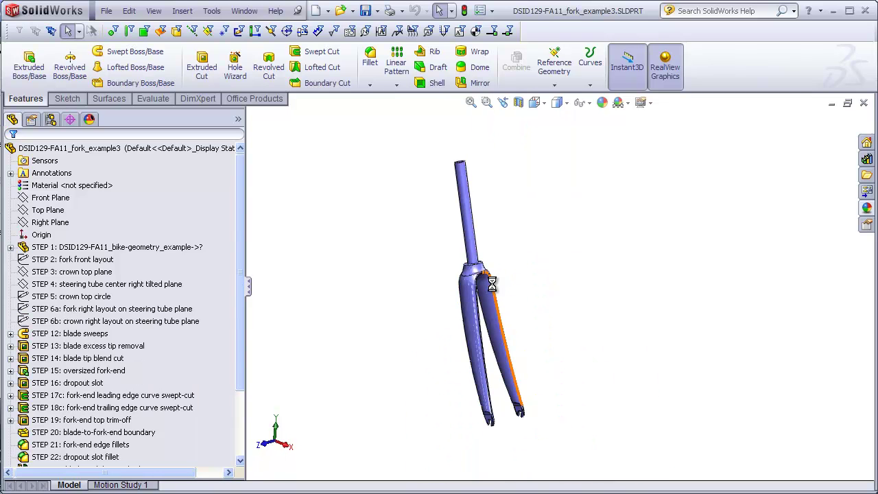
Zoom in and orbit around the blue fork's crown to inspect its top and lower edges
{"action": "scroll", "coordinate": [461, 265], "scroll_direction": "down", "scroll_amount": 5}
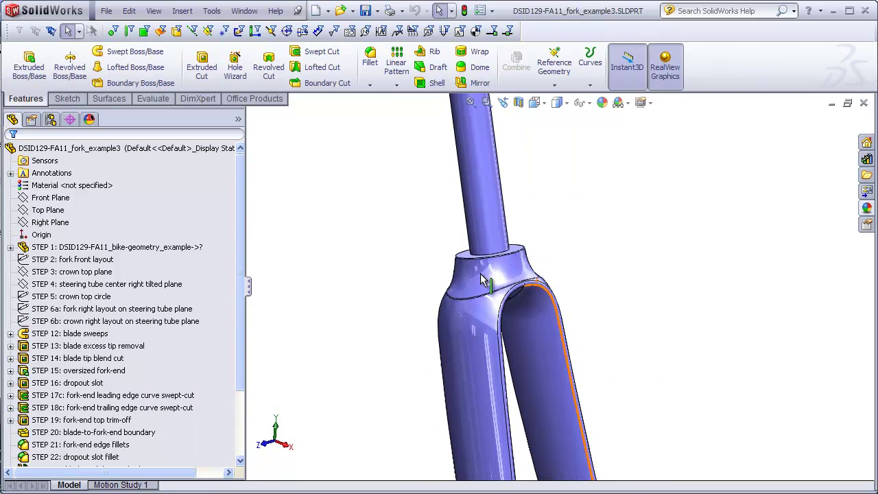
{"action": "middle_click_drag", "start_coordinate": [458, 249], "coordinate": [446, 265]}
{"action": "scroll", "coordinate": [487, 247], "scroll_direction": "down", "scroll_amount": 5}
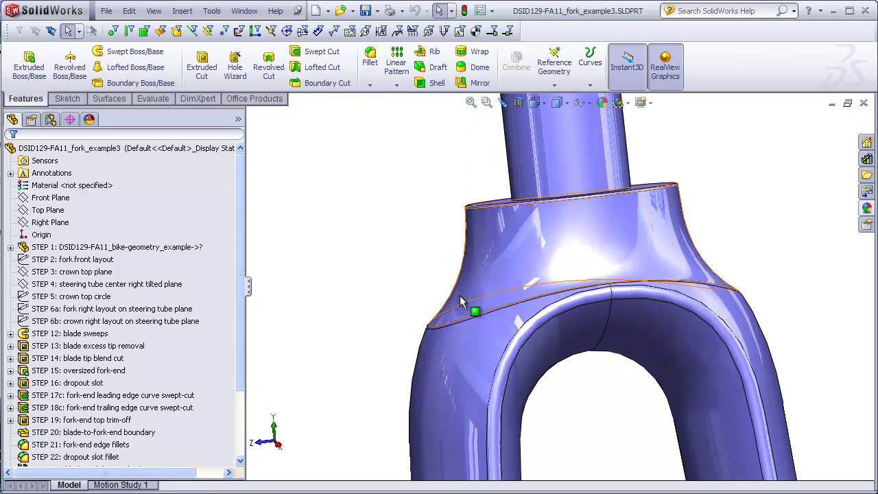
{"action": "mouse_move", "coordinate": [455, 326]}
{"action": "middle_mouse_down"}
{"action": "mouse_move", "coordinate": [435, 317]}
{"action": "mouse_move", "coordinate": [438, 328]}
{"action": "middle_mouse_up"}
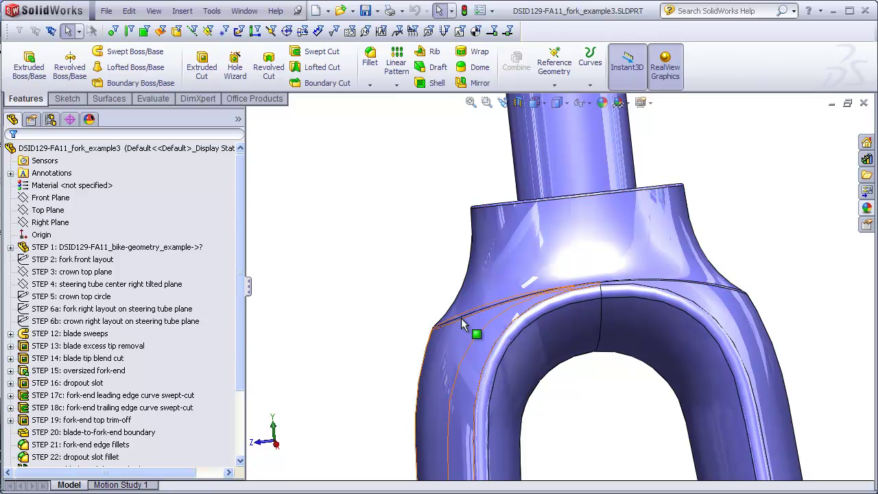
{"action": "middle_click_drag", "start_coordinate": [435, 332], "coordinate": [401, 308]}
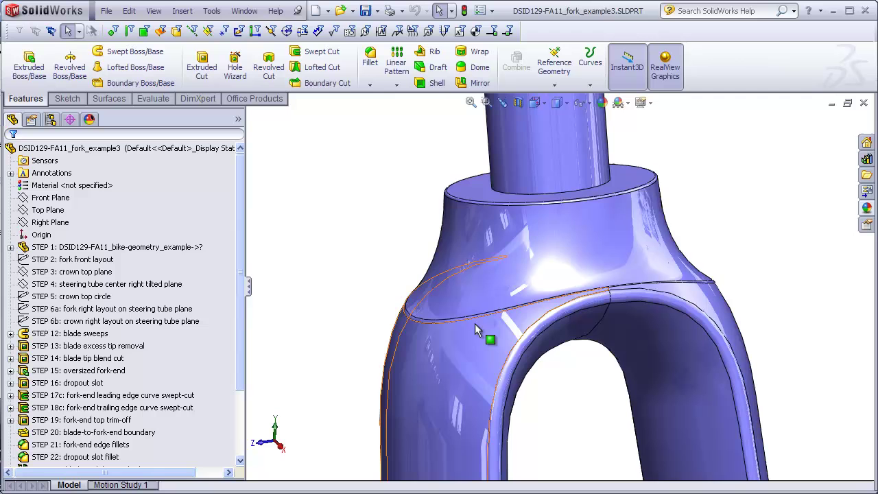
{"action": "middle_click_drag", "start_coordinate": [699, 263], "coordinate": [679, 232]}
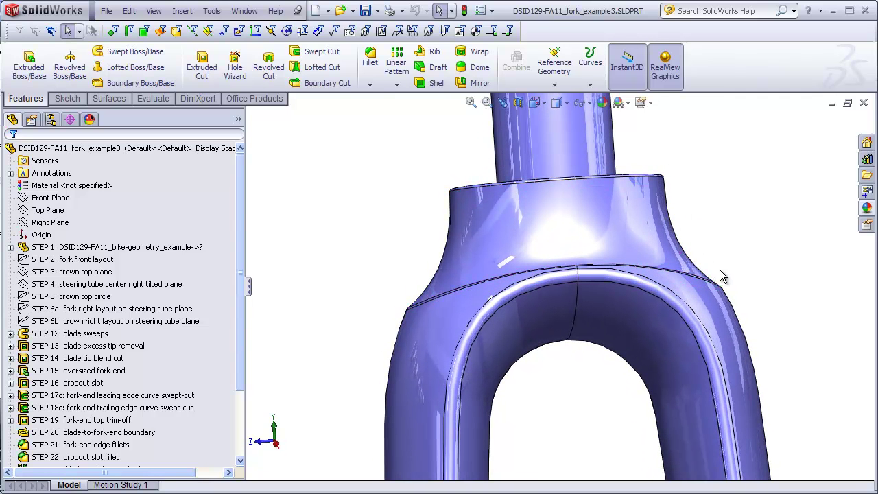
{"action": "middle_click_drag", "start_coordinate": [499, 258], "coordinate": [574, 212]}
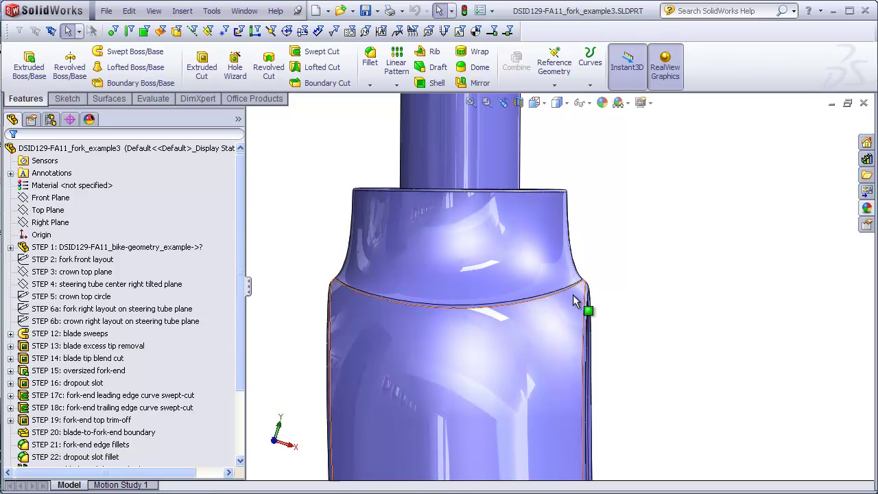
Switch to the Right view, then orbit the whole fork to a three-quarter angle
{"action": "key", "text": "ctrl+4"}
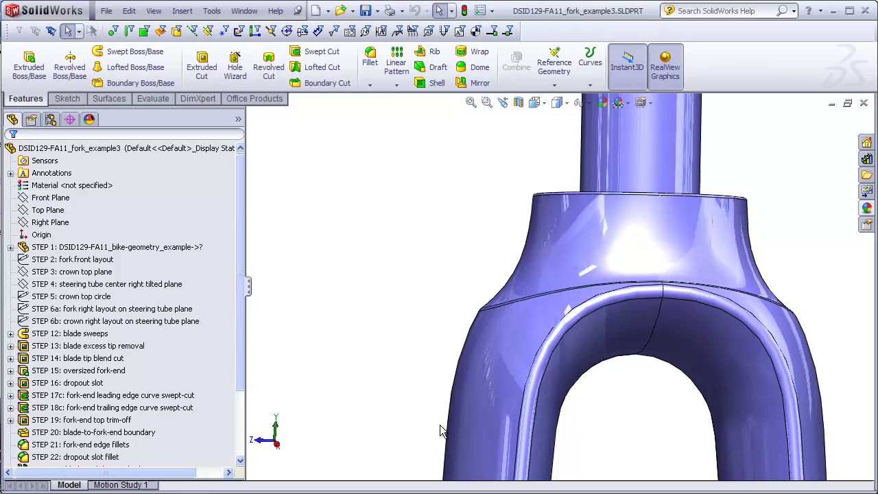
{"action": "middle_click", "coordinate": [414, 330]}
{"action": "middle_click", "coordinate": [414, 330]}
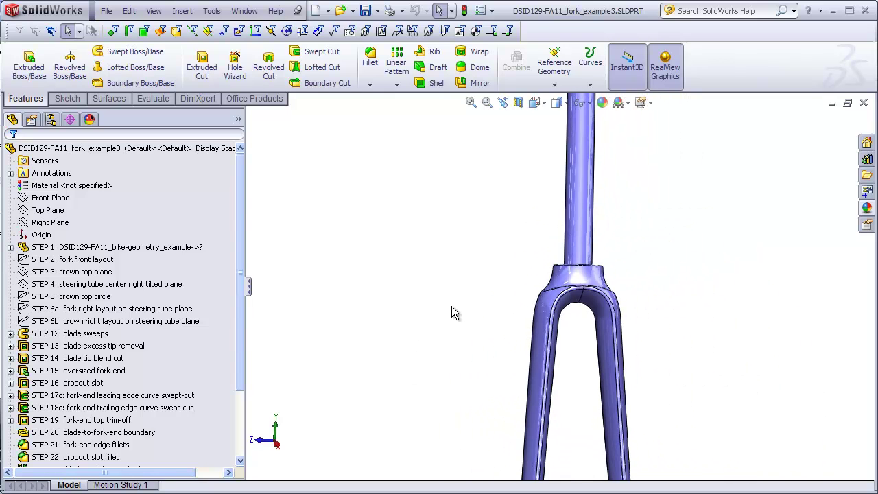
{"action": "left_click_drag", "start_coordinate": [452, 305], "coordinate": [487, 341]}
{"action": "key", "text": "Escape"}
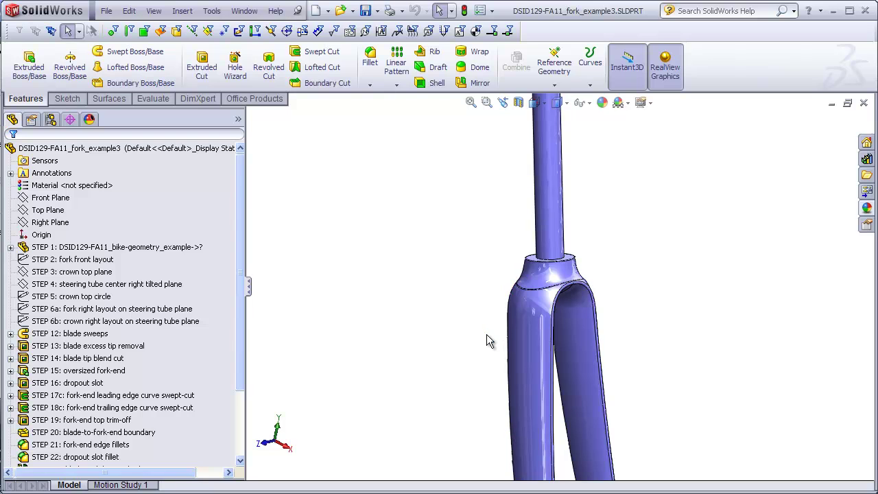